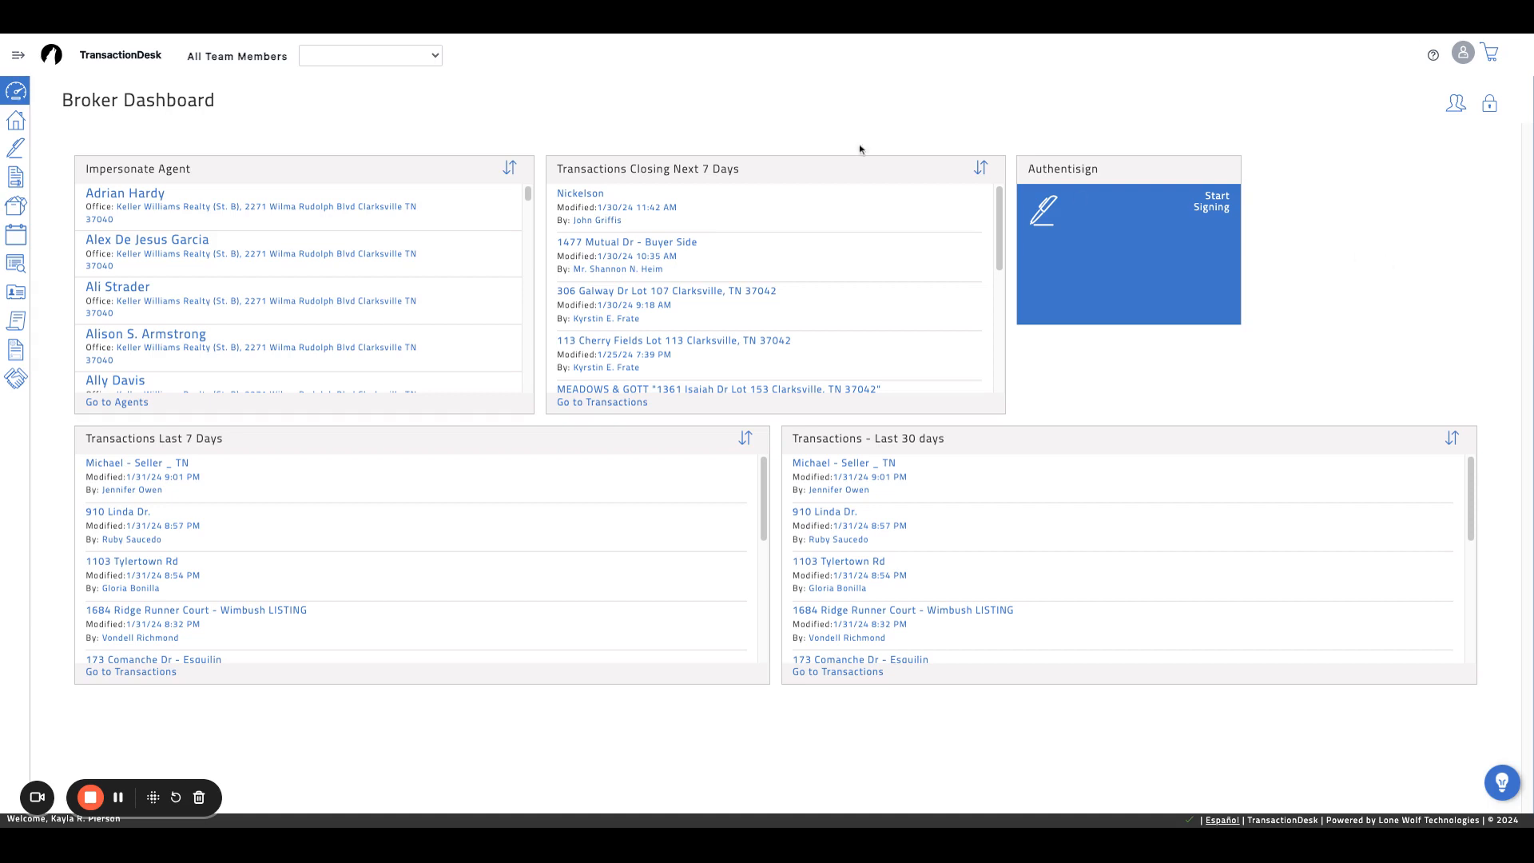
- Open the list of transaction templates
left_click(19, 58)
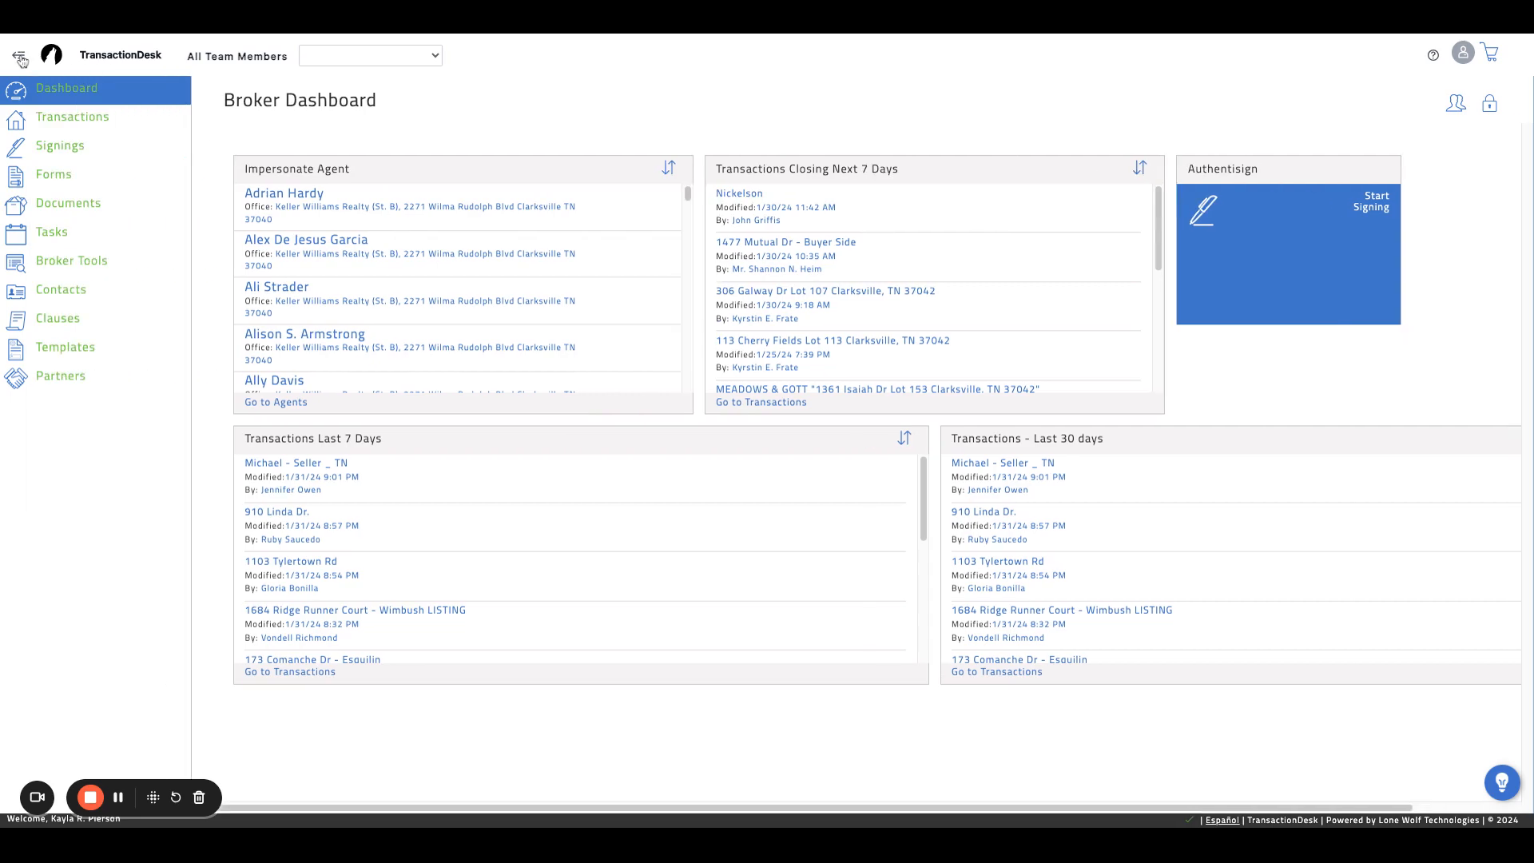
left_click(63, 352)
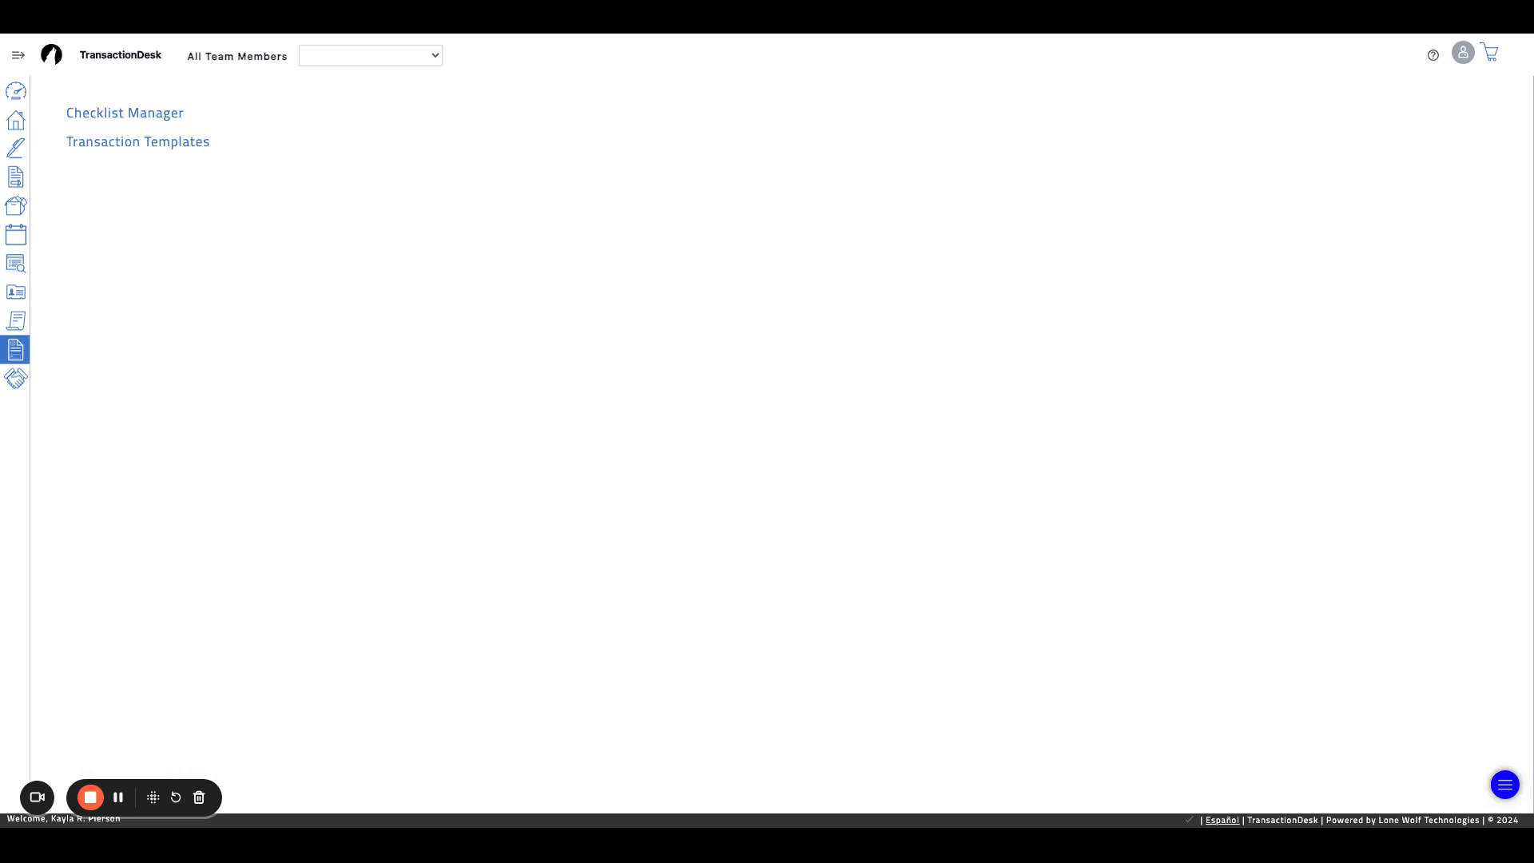
left_click(132, 143)
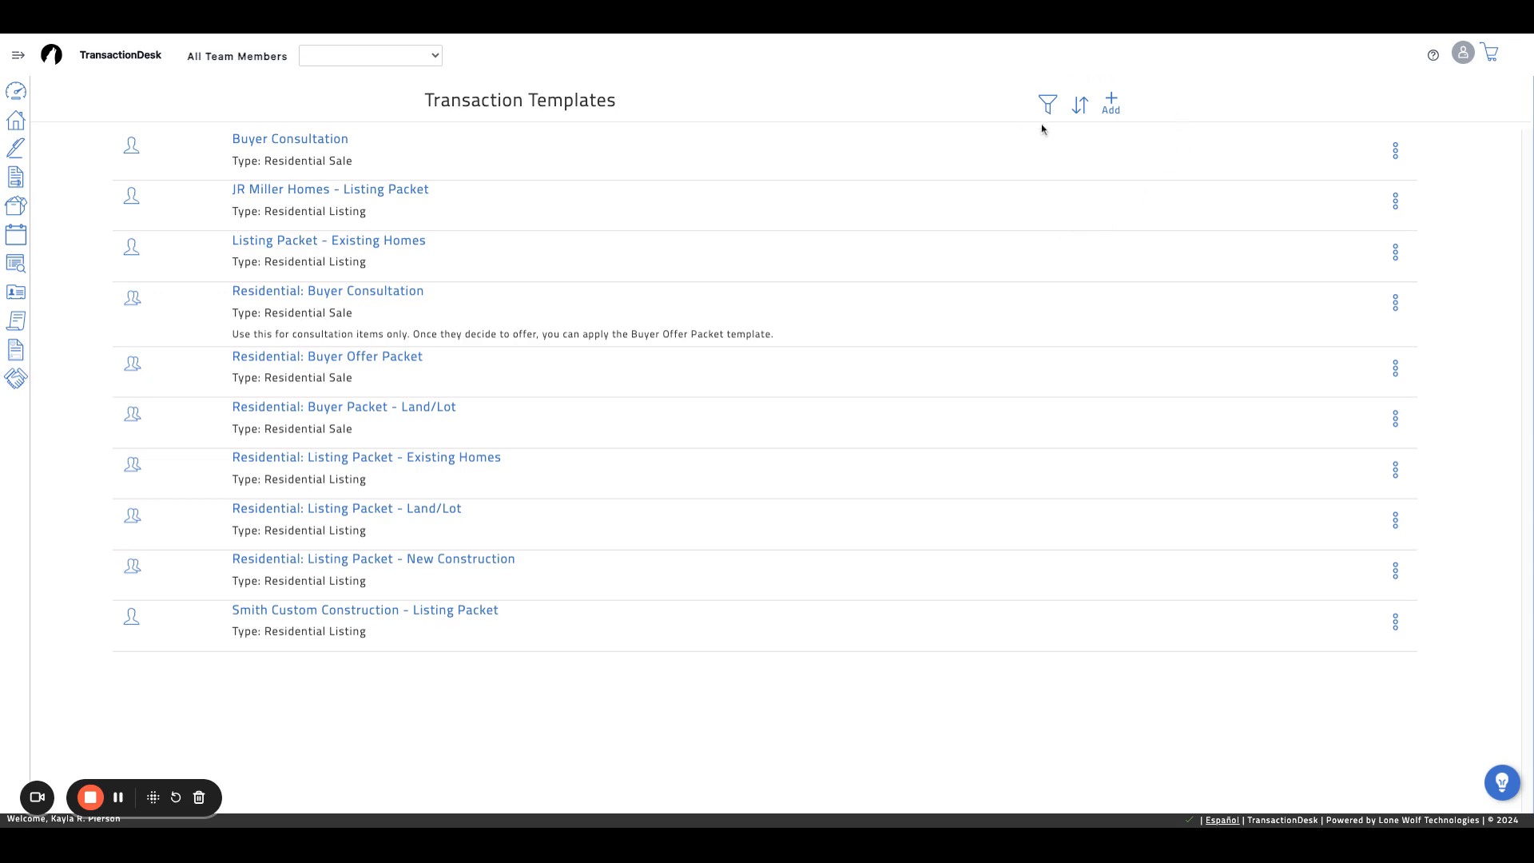
- Create a personal transaction template named "Residential: Listing Packet - Existing Homes" with the type Residential Listing
left_click(1112, 106)
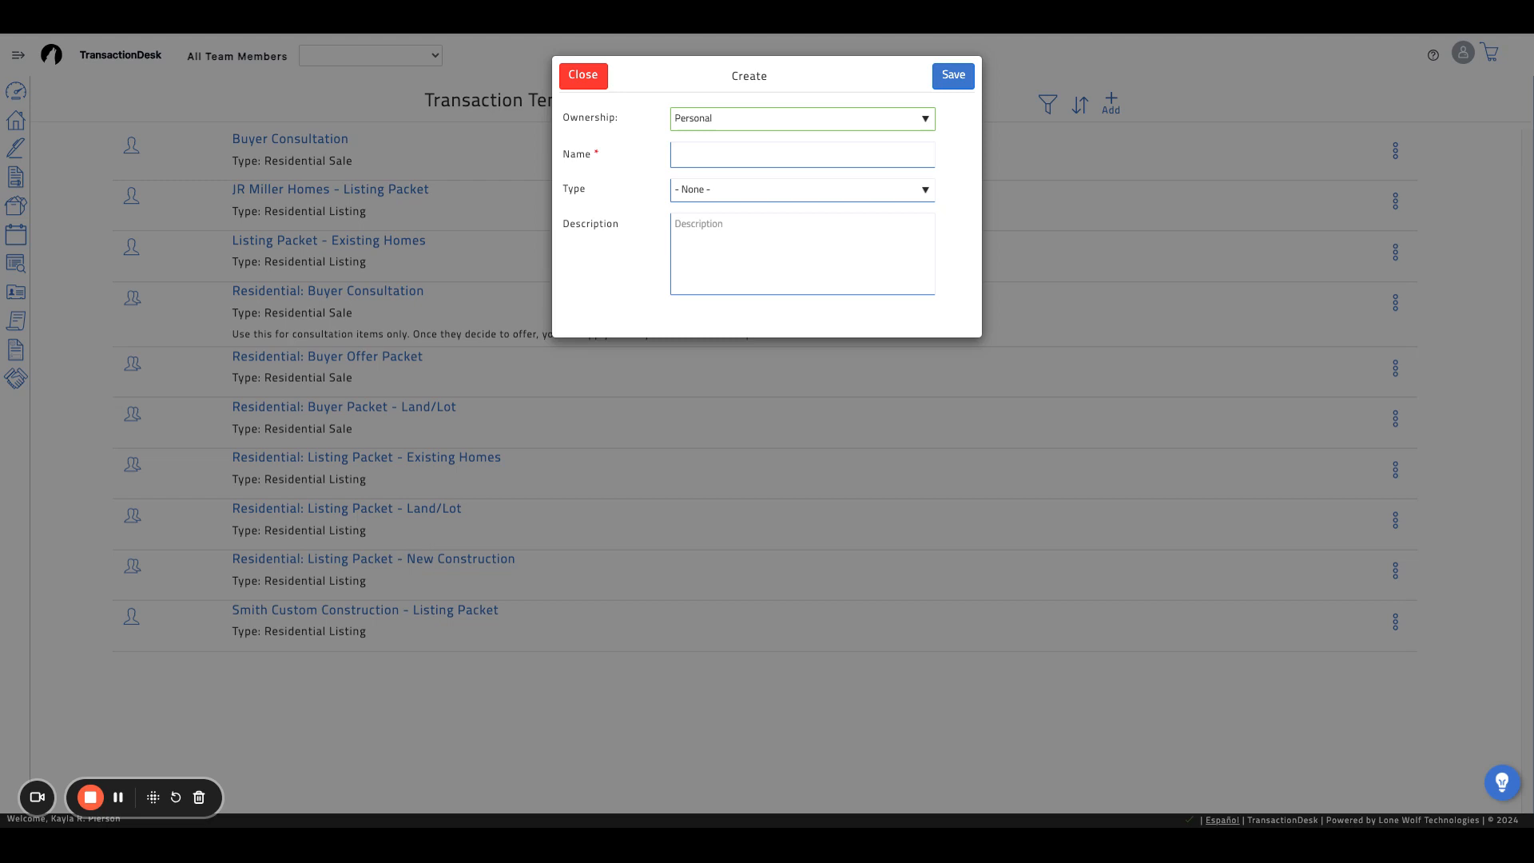
left_click(721, 150)
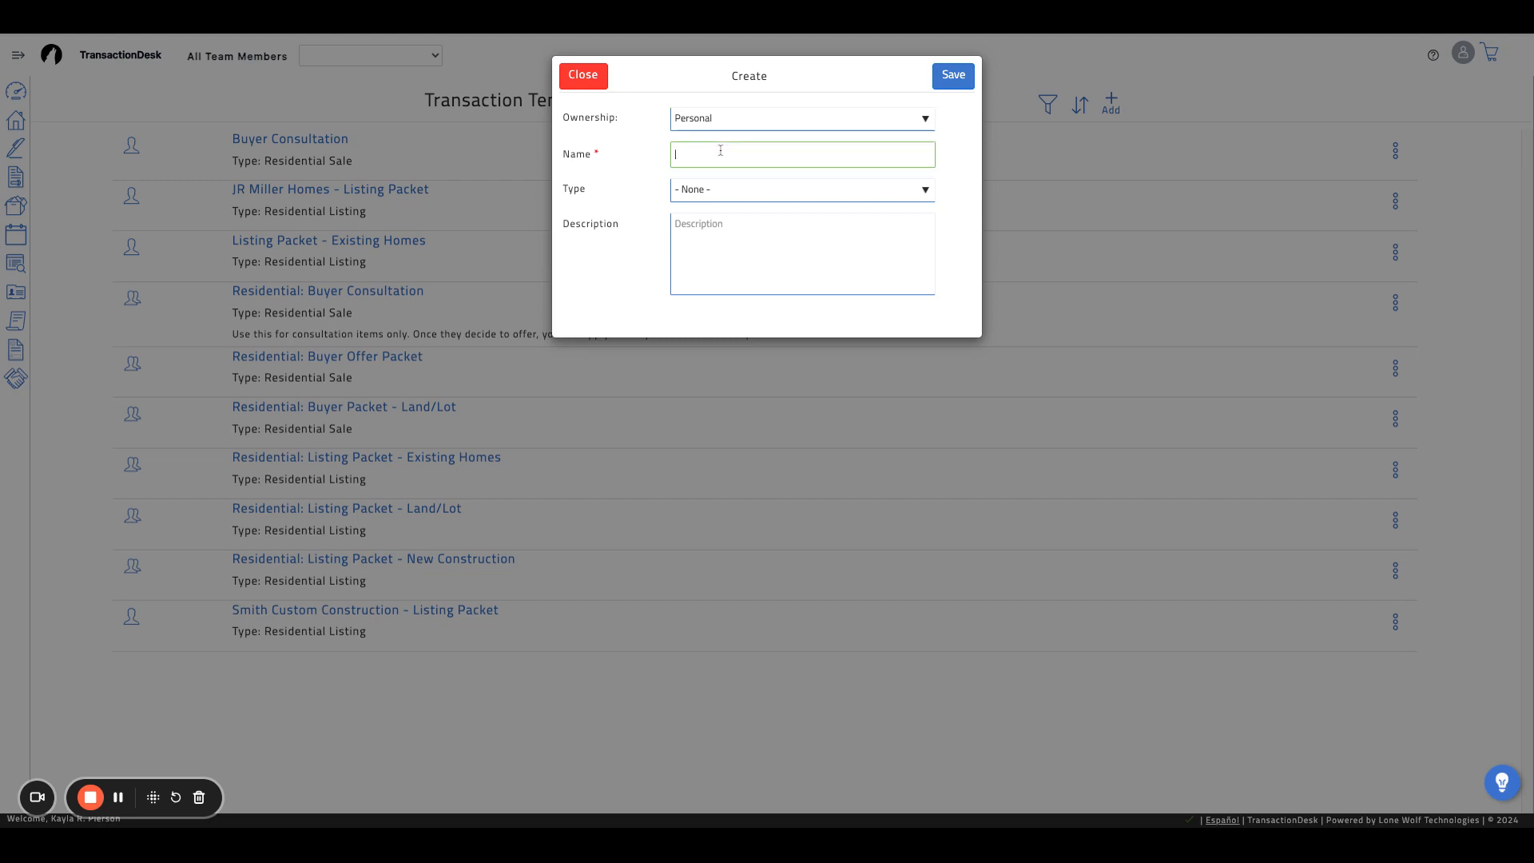
left_click(623, 176)
type("Residential: Listing Packet - Existing Homes")
left_click(775, 178)
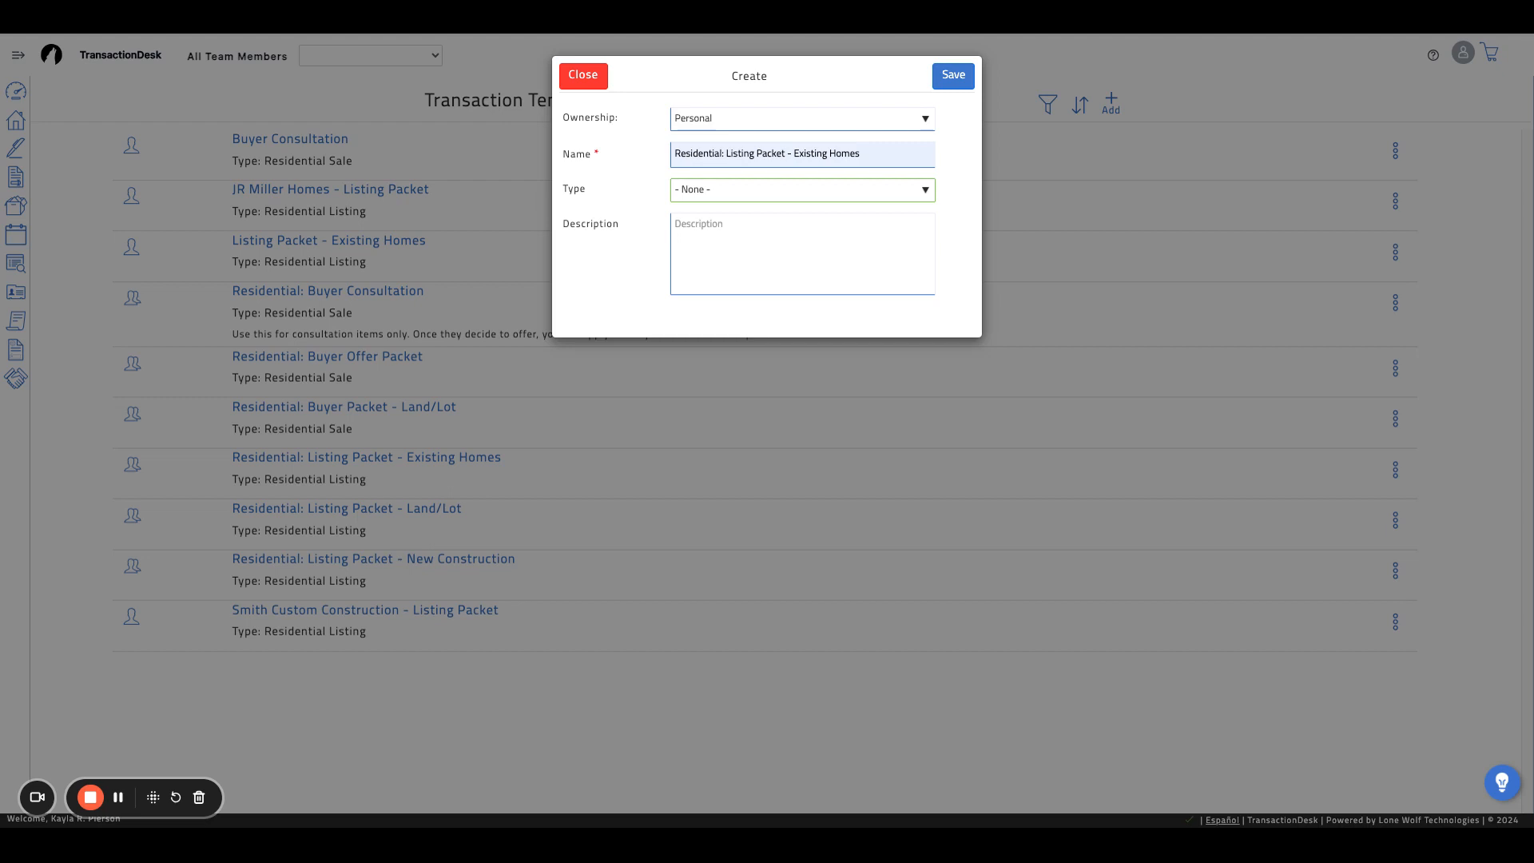
left_click(813, 332)
left_click(710, 243)
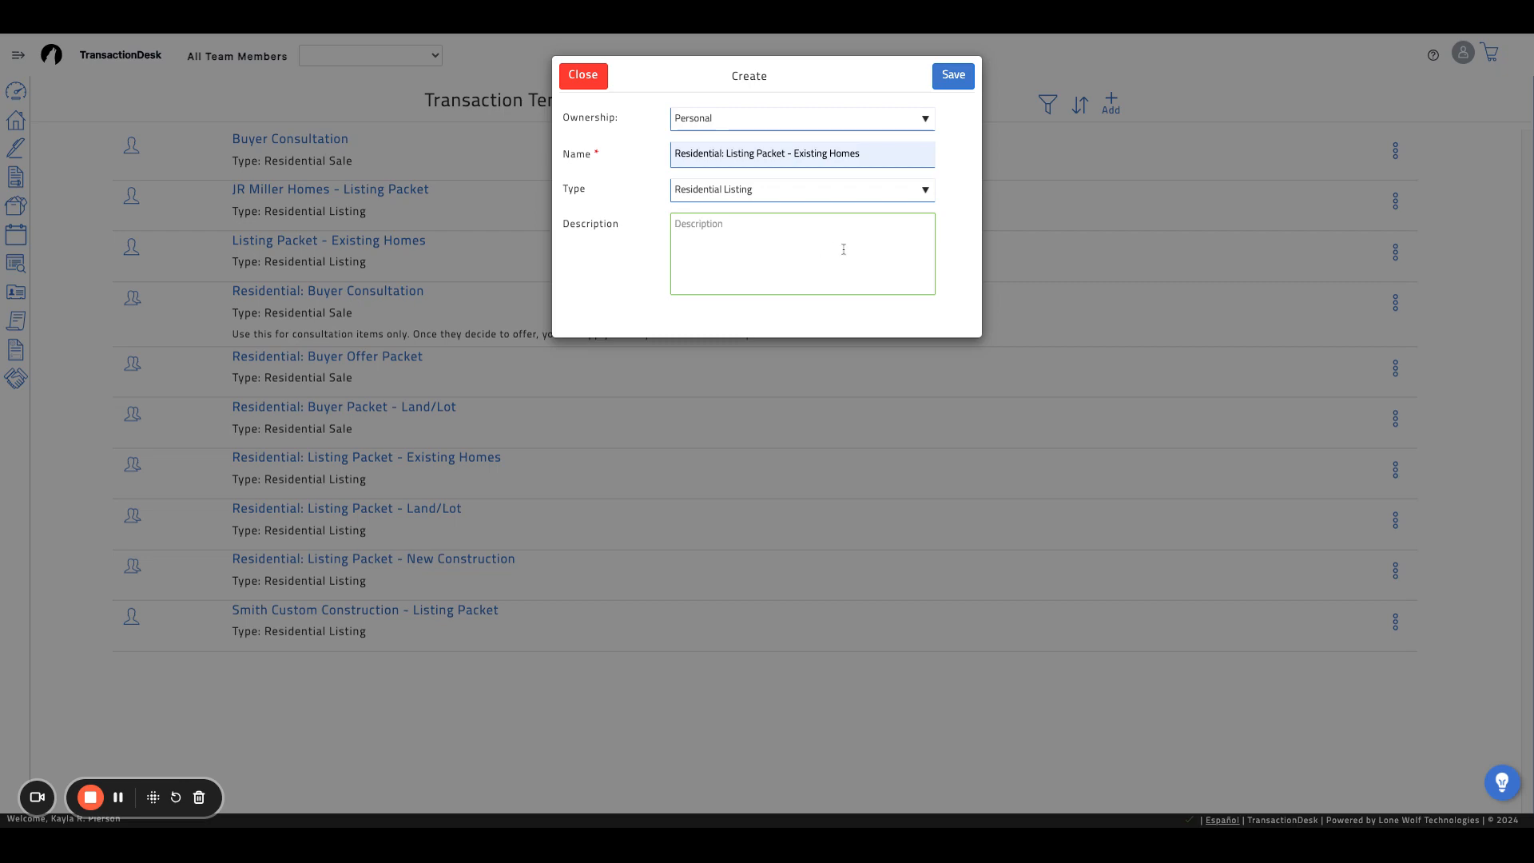
left_click(959, 79)
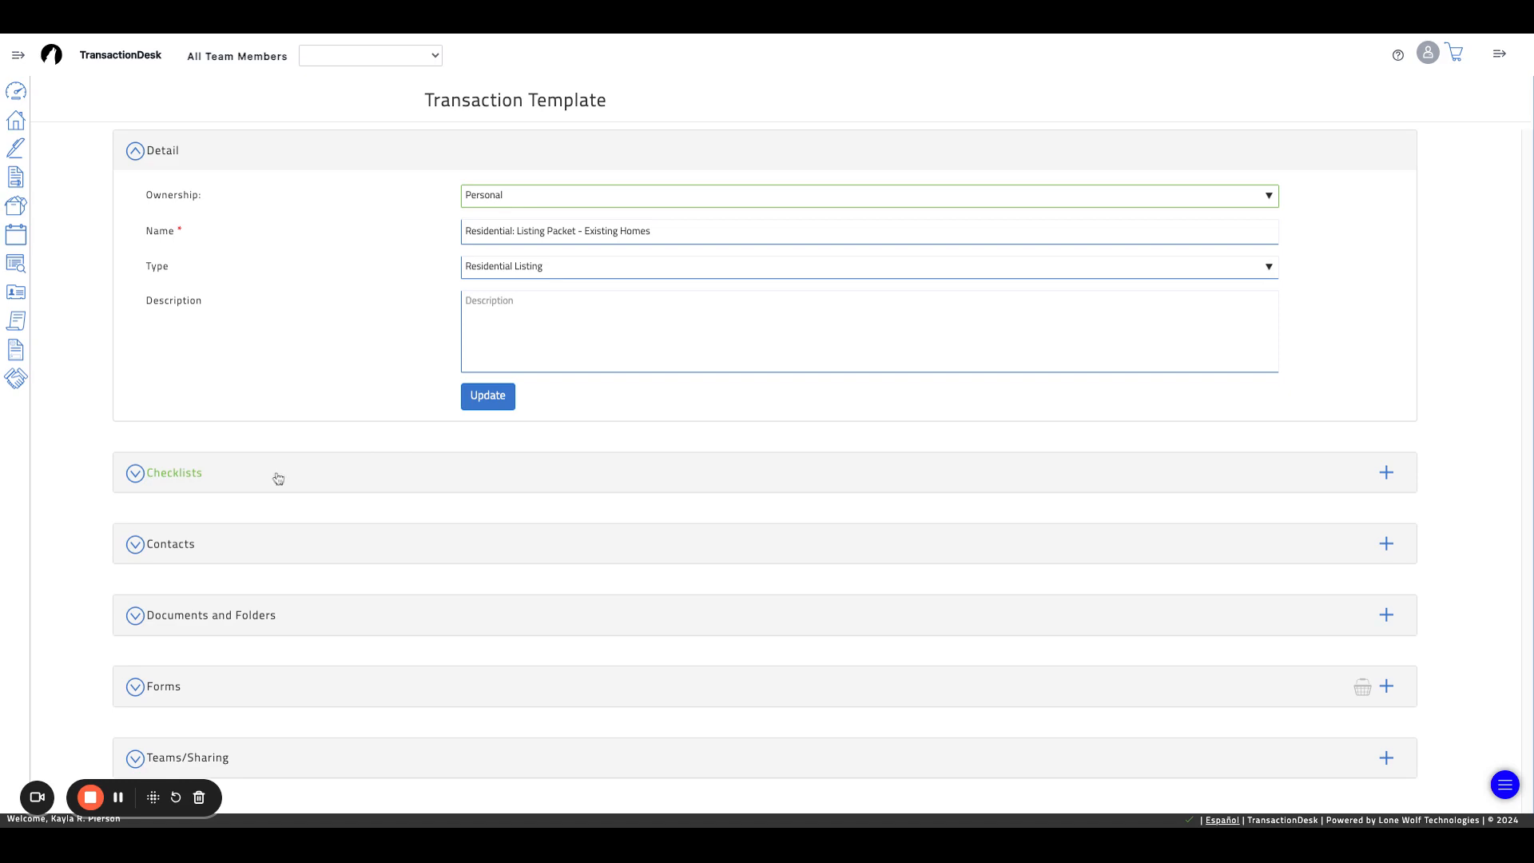
- Add the "Residential: Listing Checklist" checklist to the template
left_click(1388, 474)
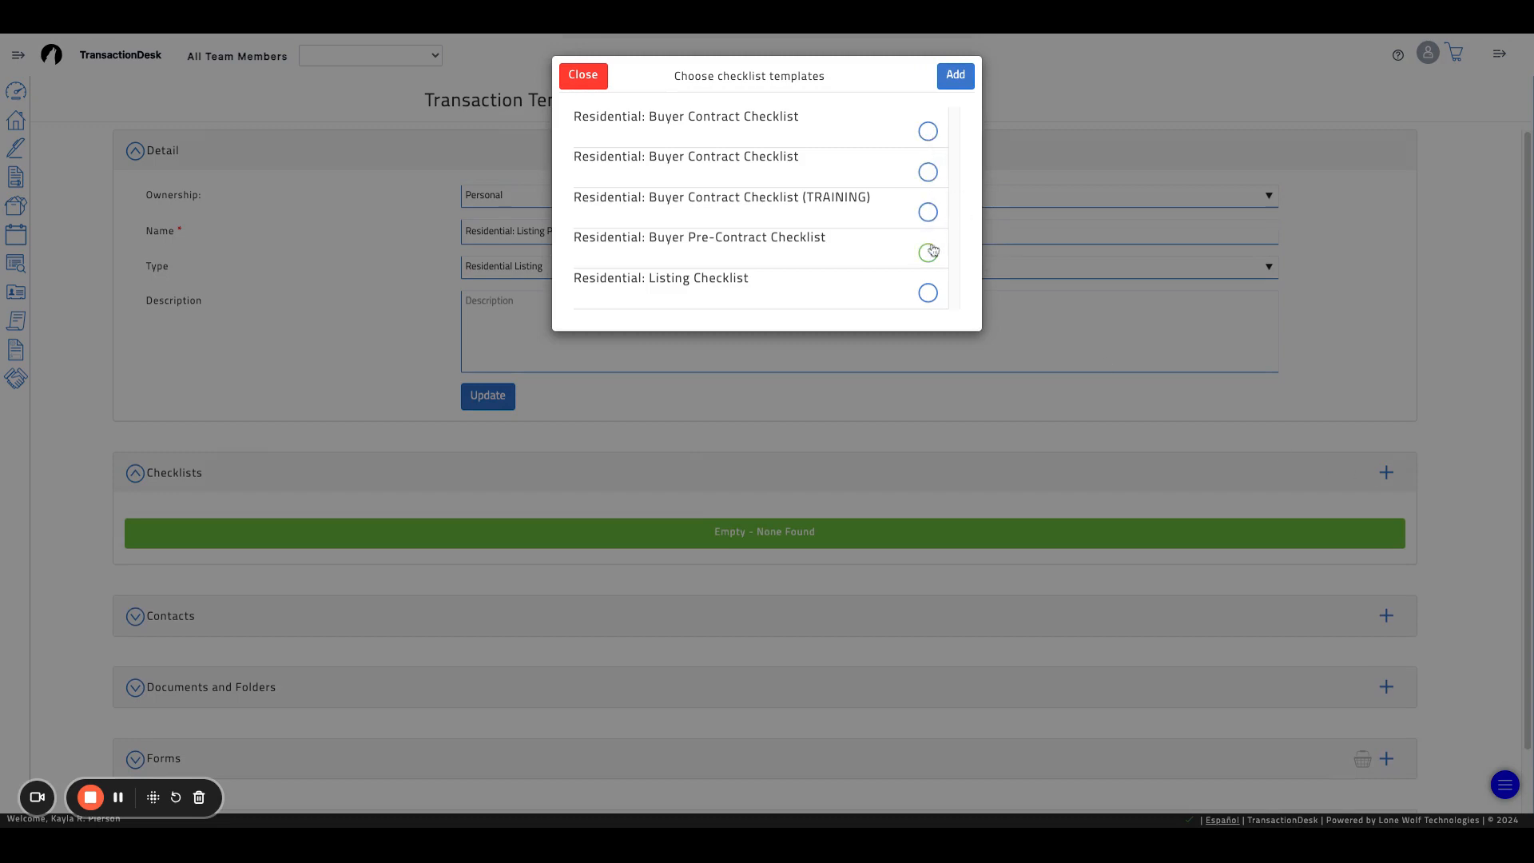
left_click(929, 295)
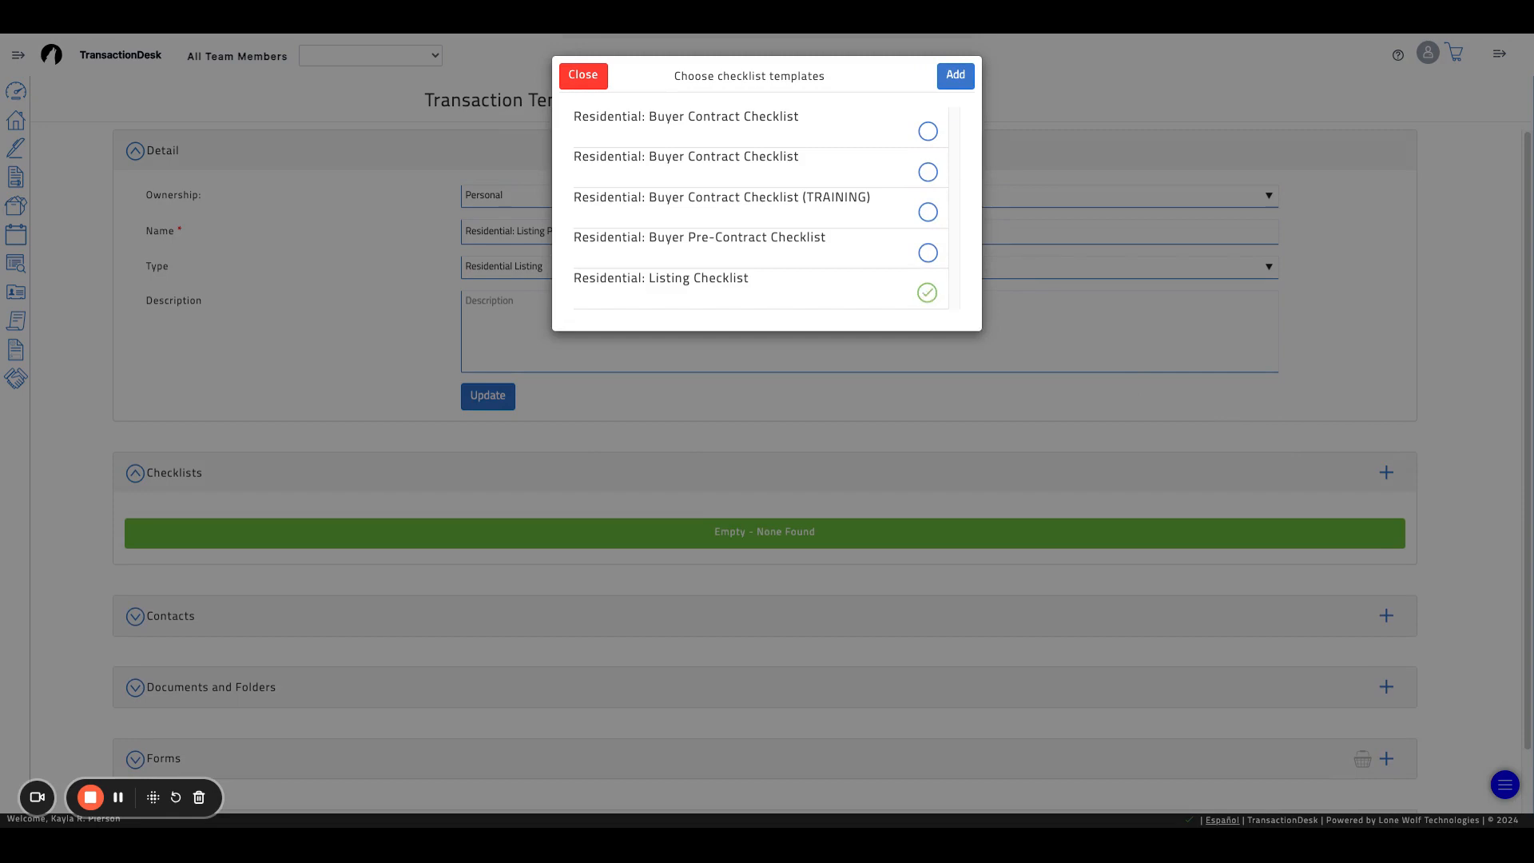
left_click(971, 82)
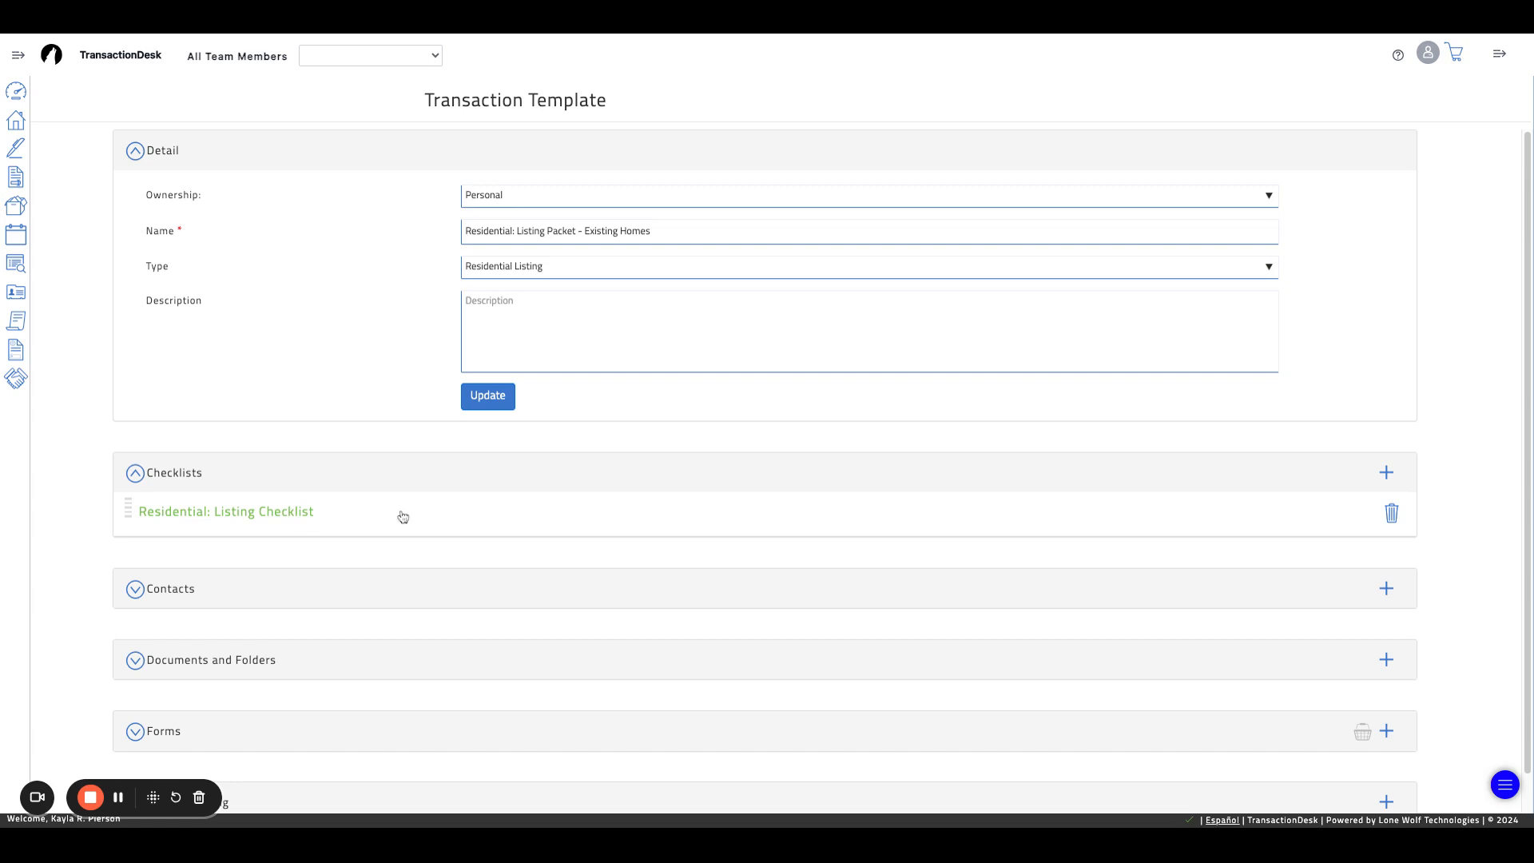
- Add the document "Clarksville KW Referral for Services 2024 (2).pdf" to the template's documents
scroll(431, 524, "down", 1)
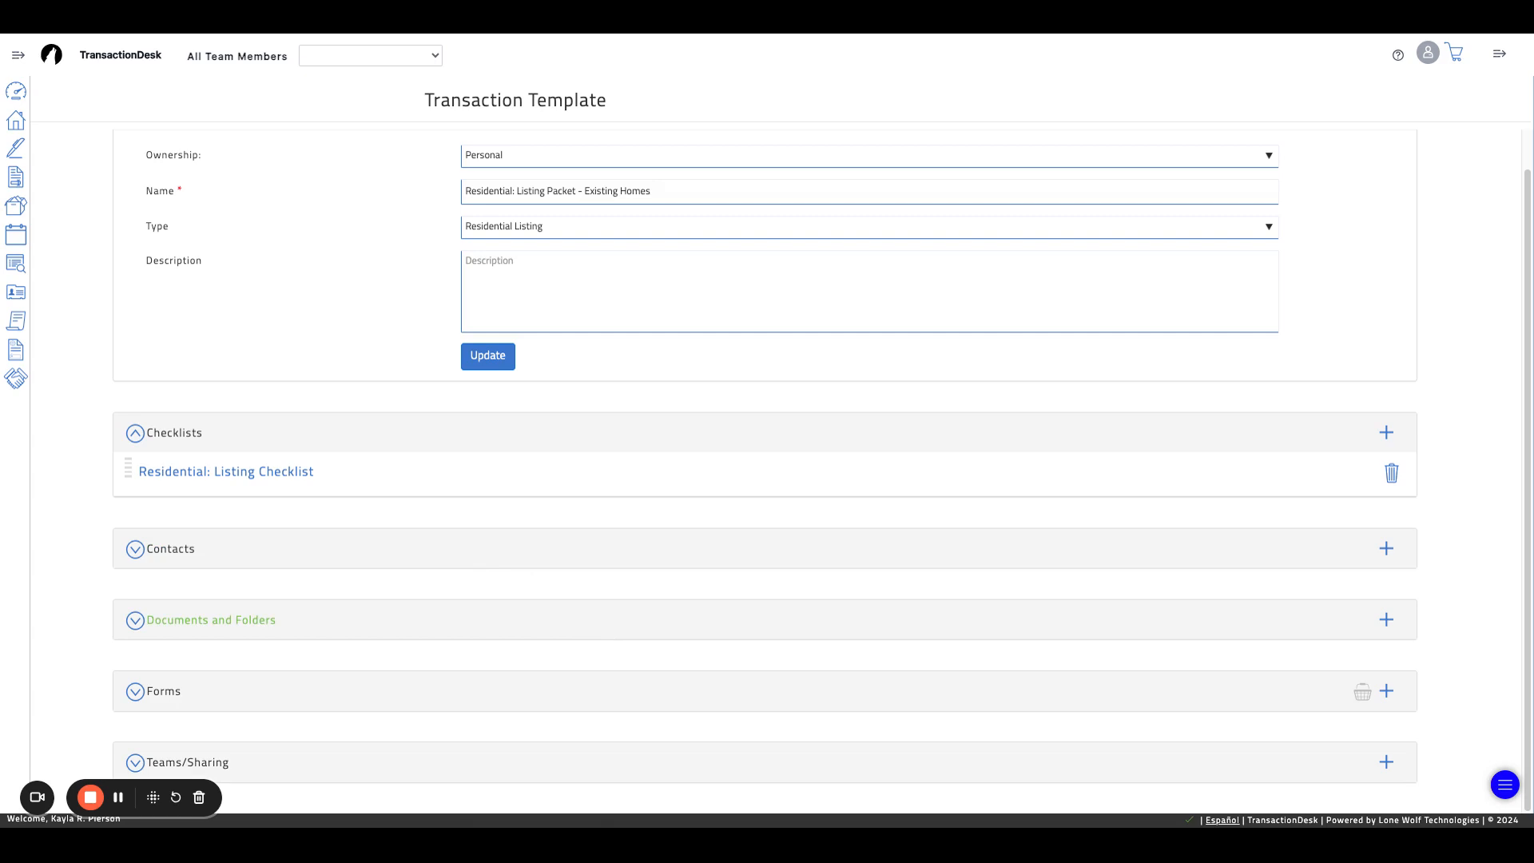
left_click(211, 621)
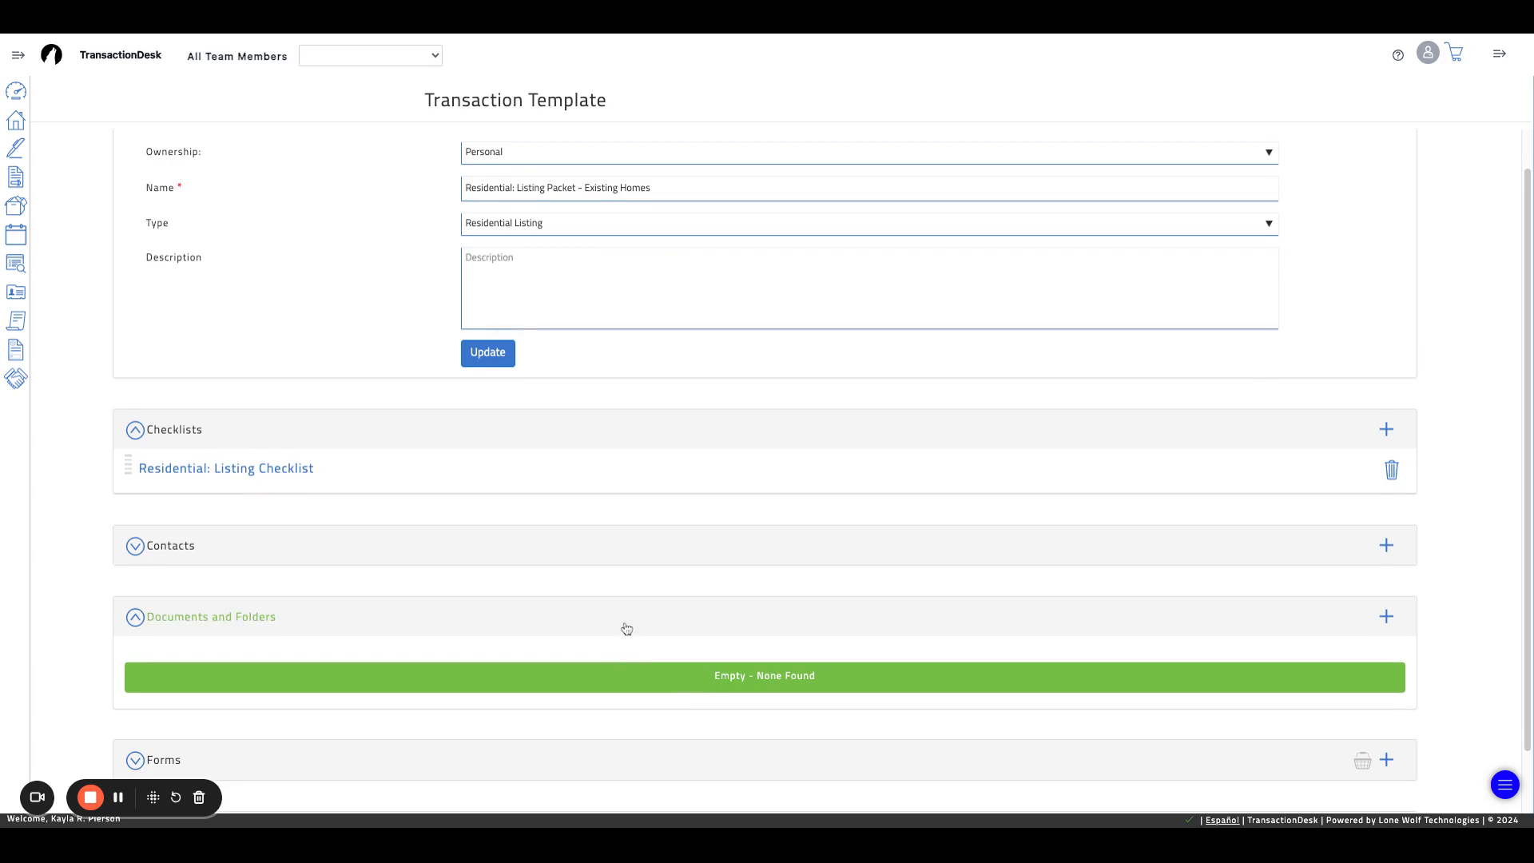
left_click(1389, 619)
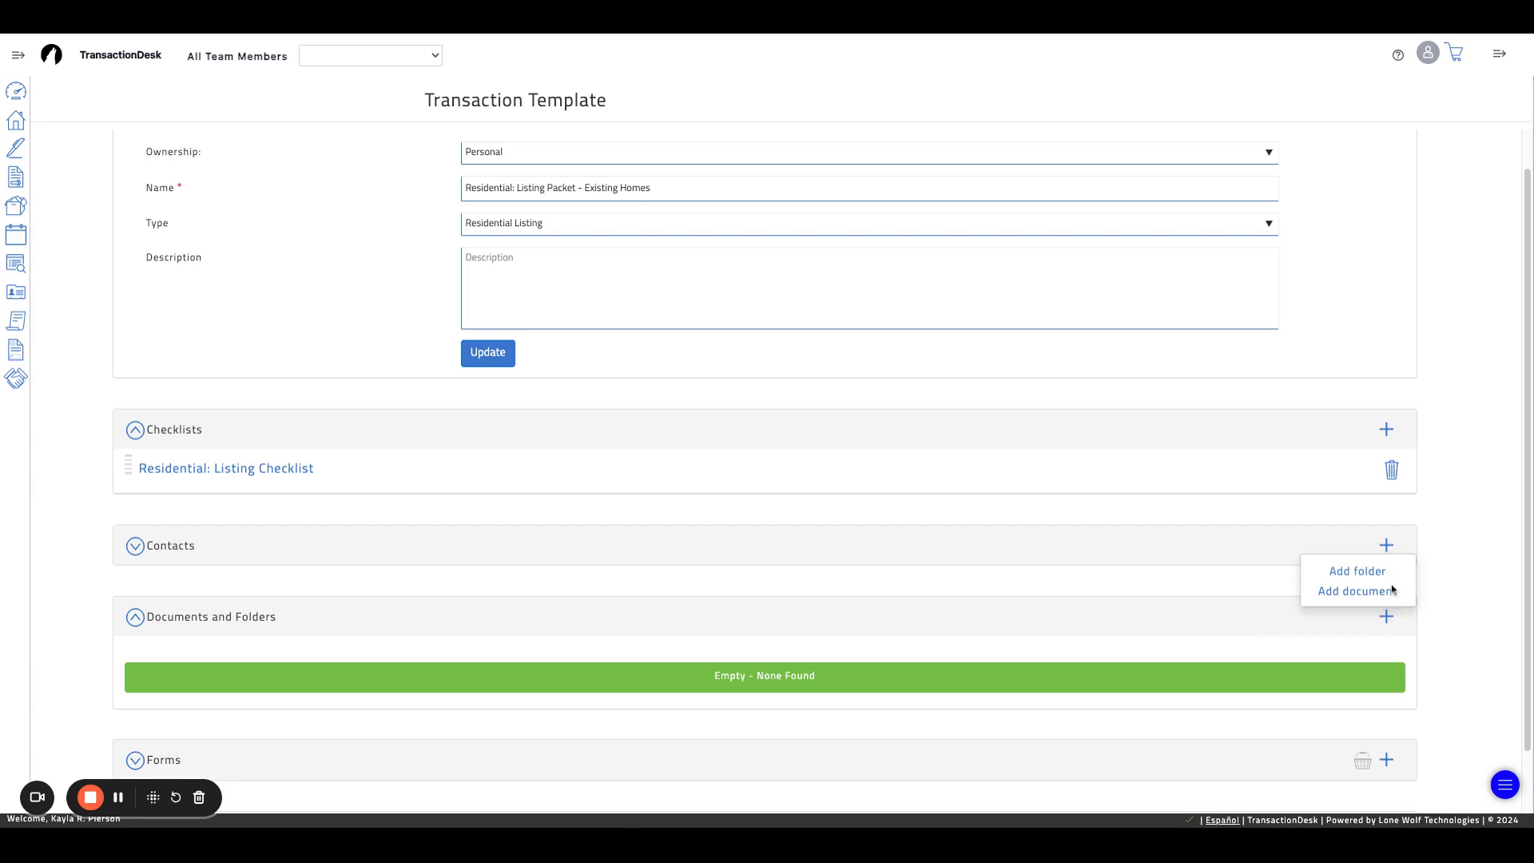
left_click(1390, 599)
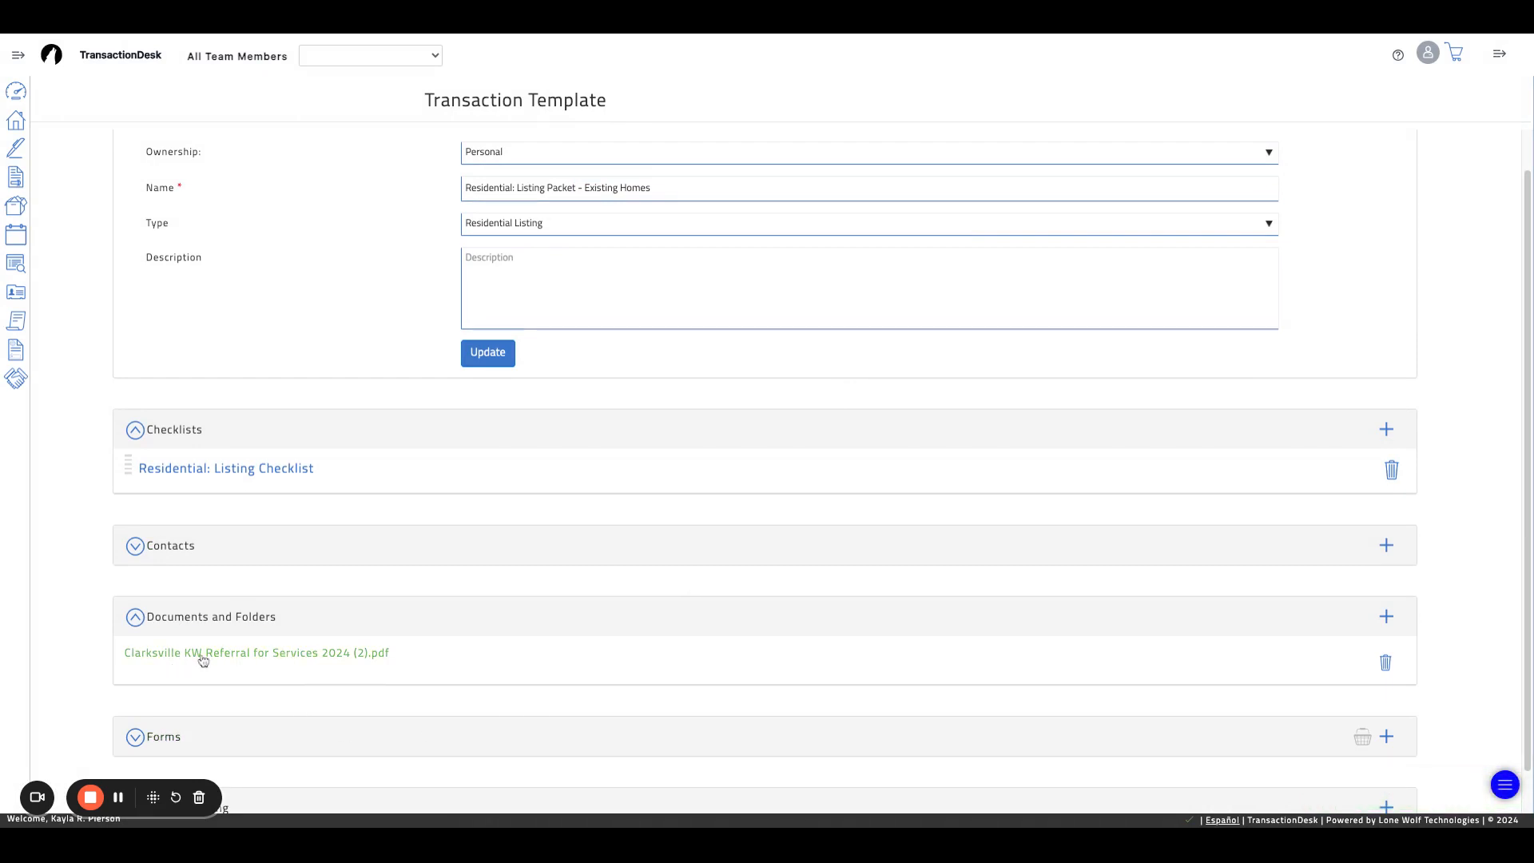
- Rename the uploaded referral document as "Affiliated Business Disclosure" and close its preview
left_click(353, 654)
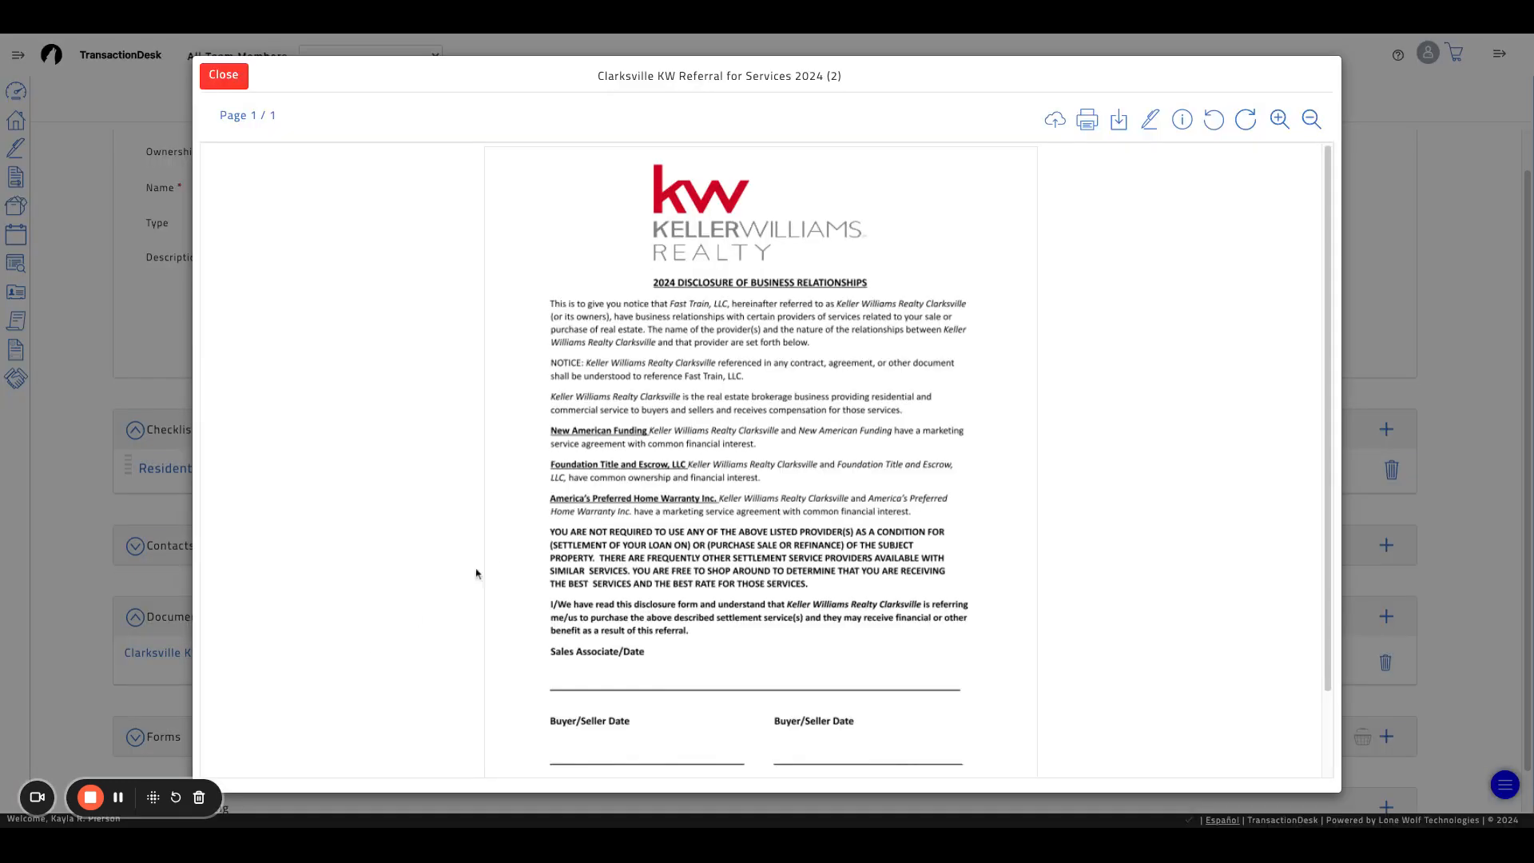
left_click(1182, 121)
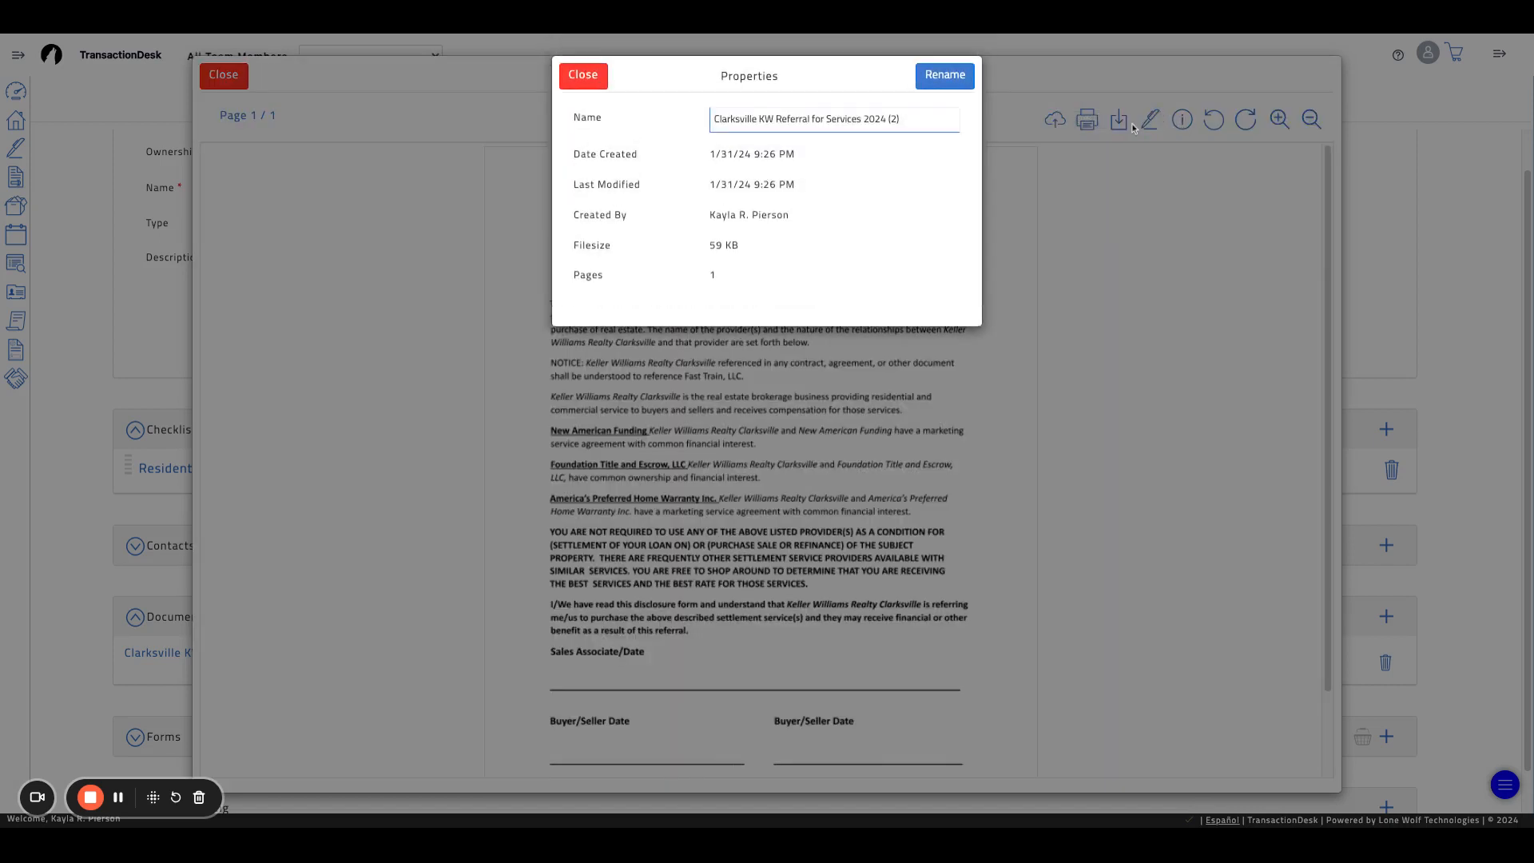
triple_click(925, 114)
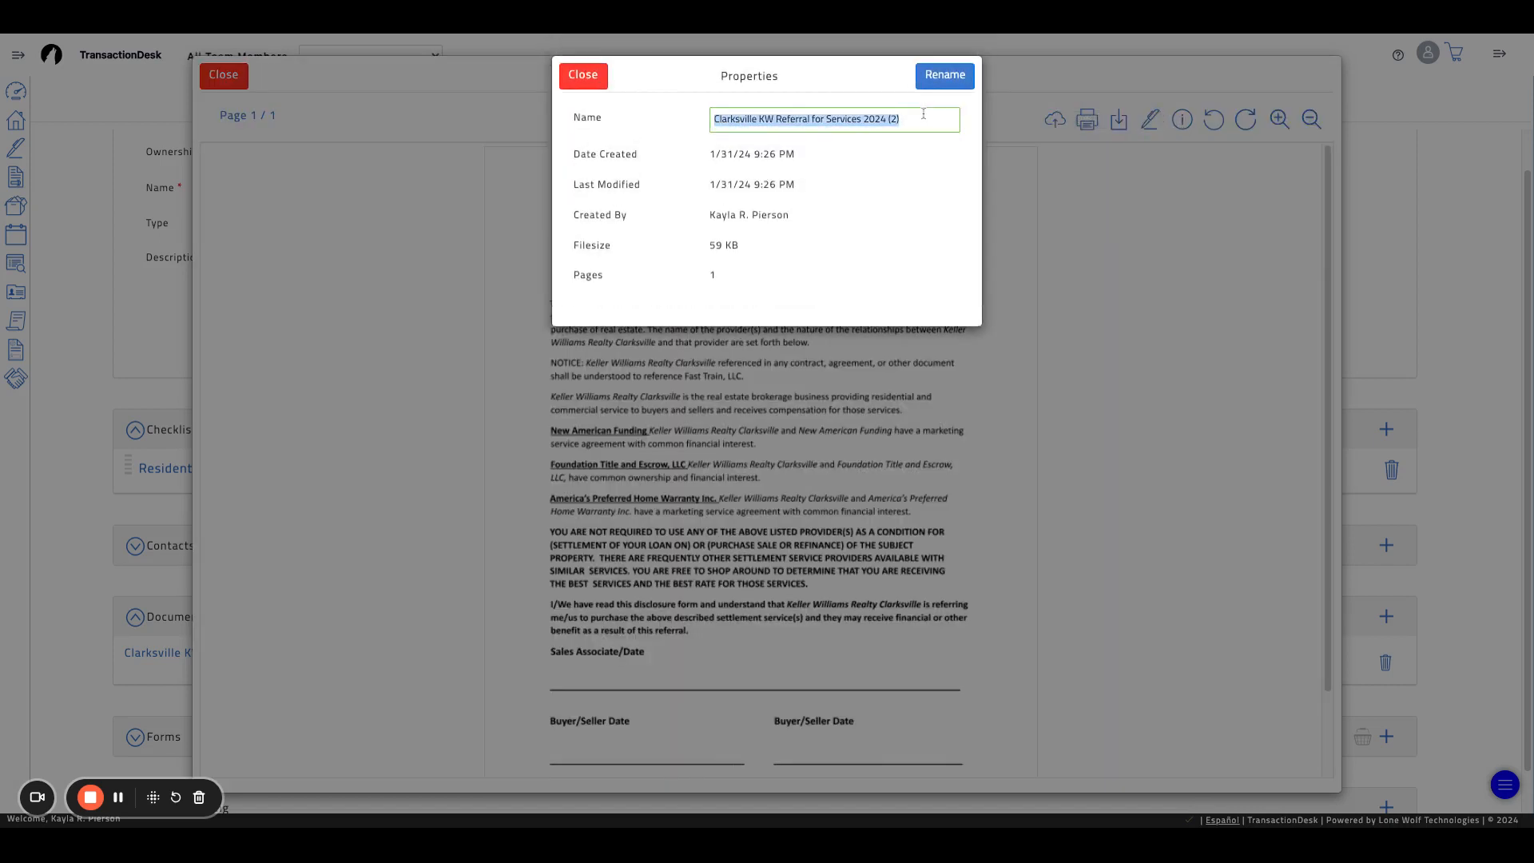
type("Aff")
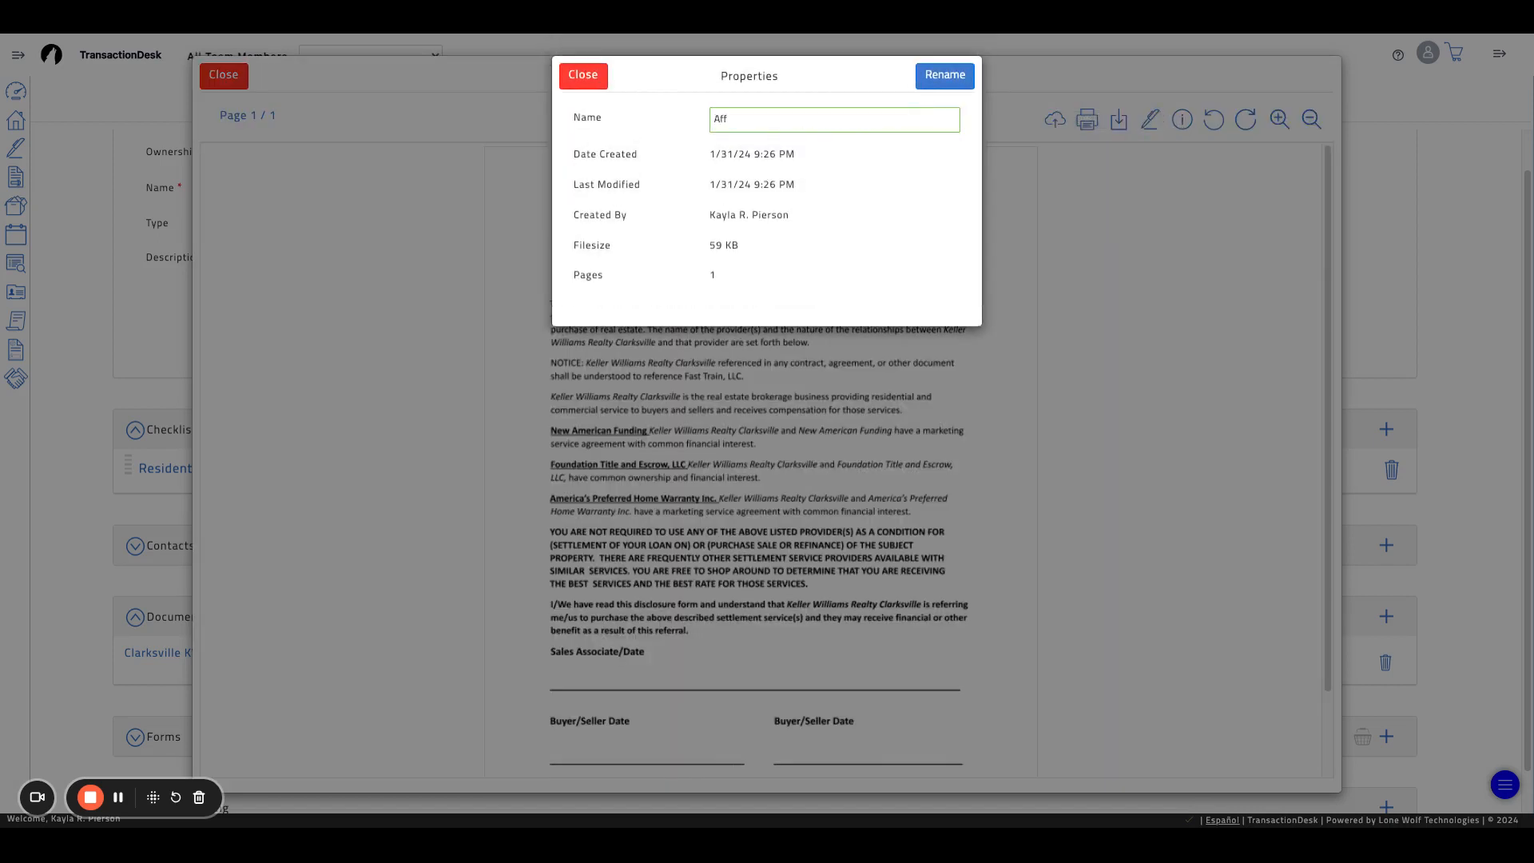
left_click(918, 154)
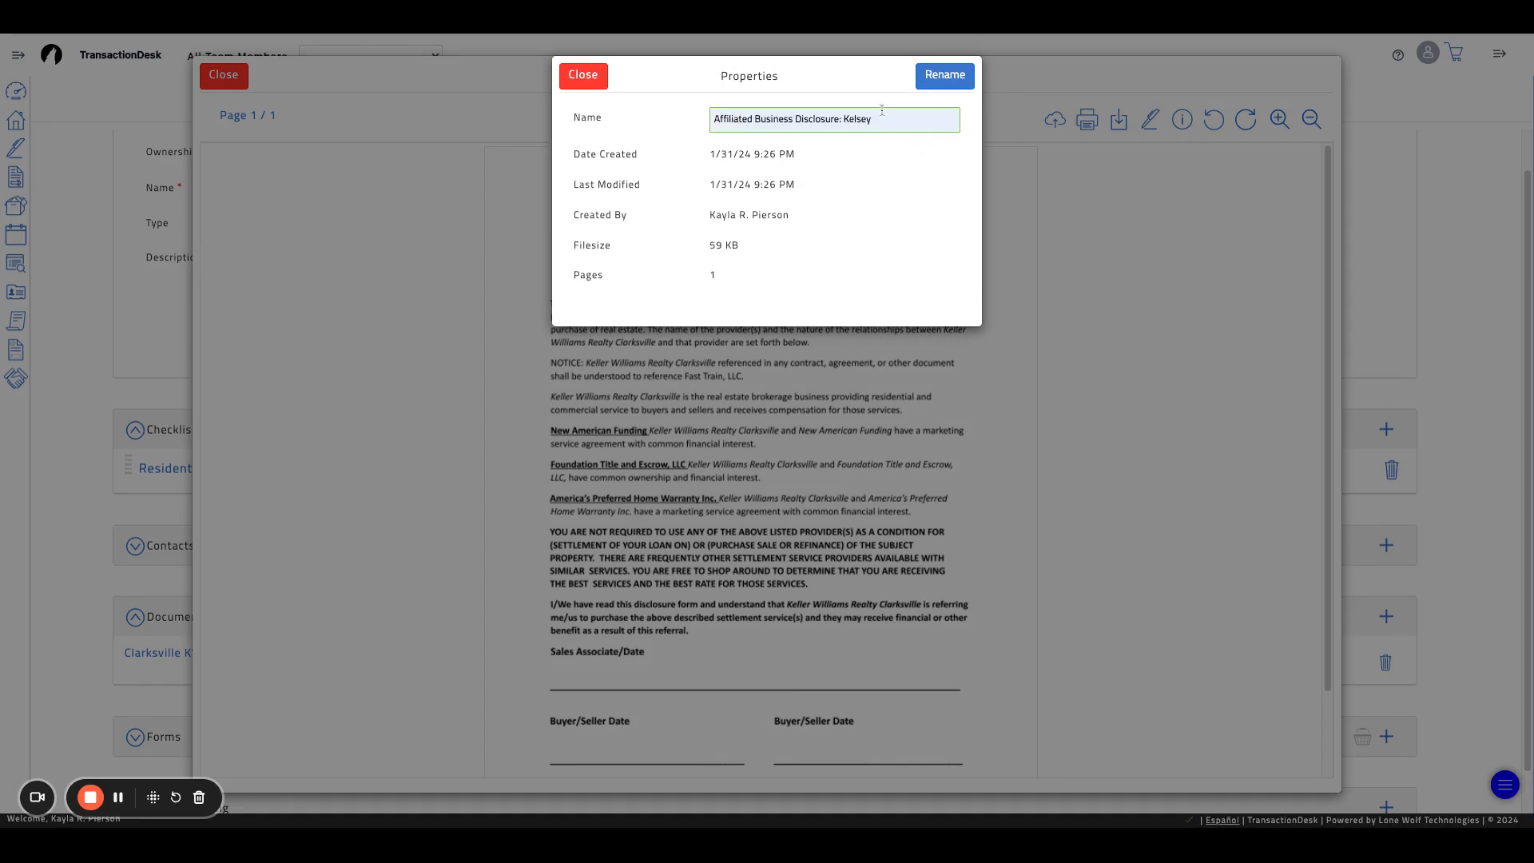
key("BackSpace")
key("BackSpace")
key("BackSpace")
key("BackSpace")
key("BackSpace")
key("BackSpace")
key("Return")
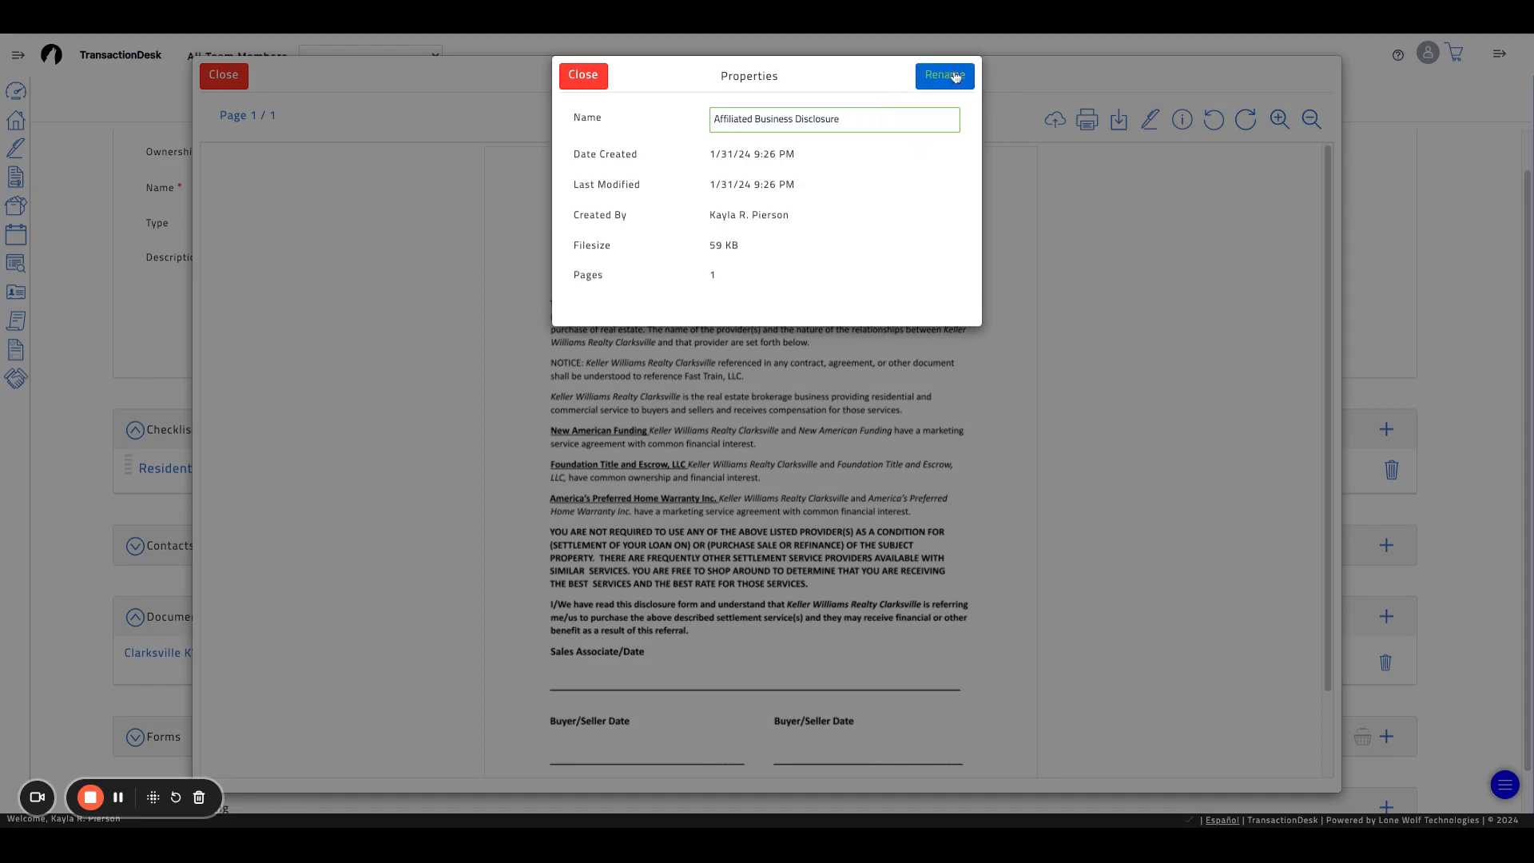
left_click(224, 76)
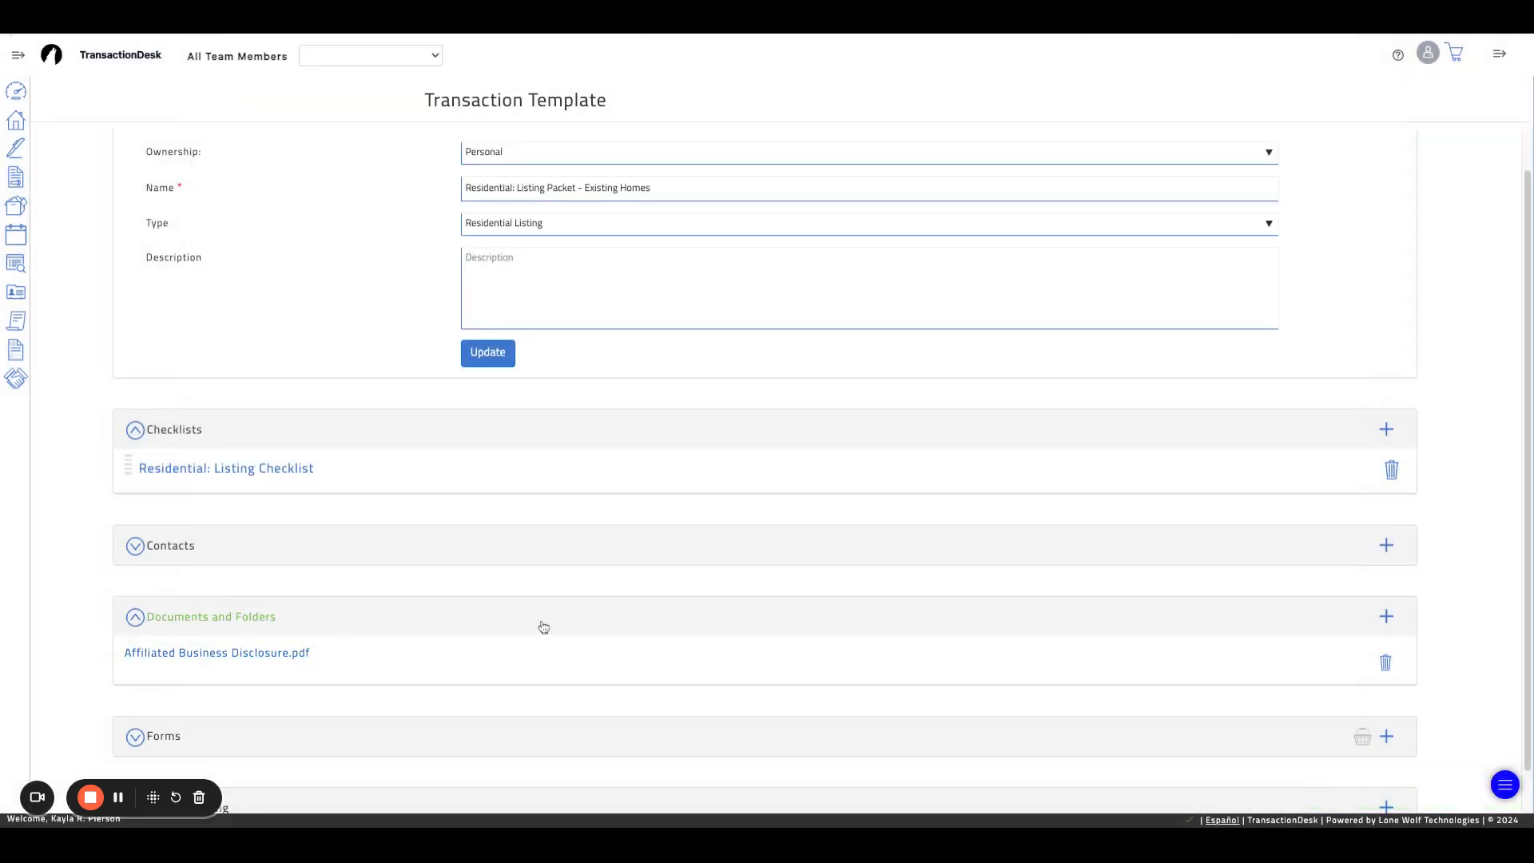
left_click(543, 628)
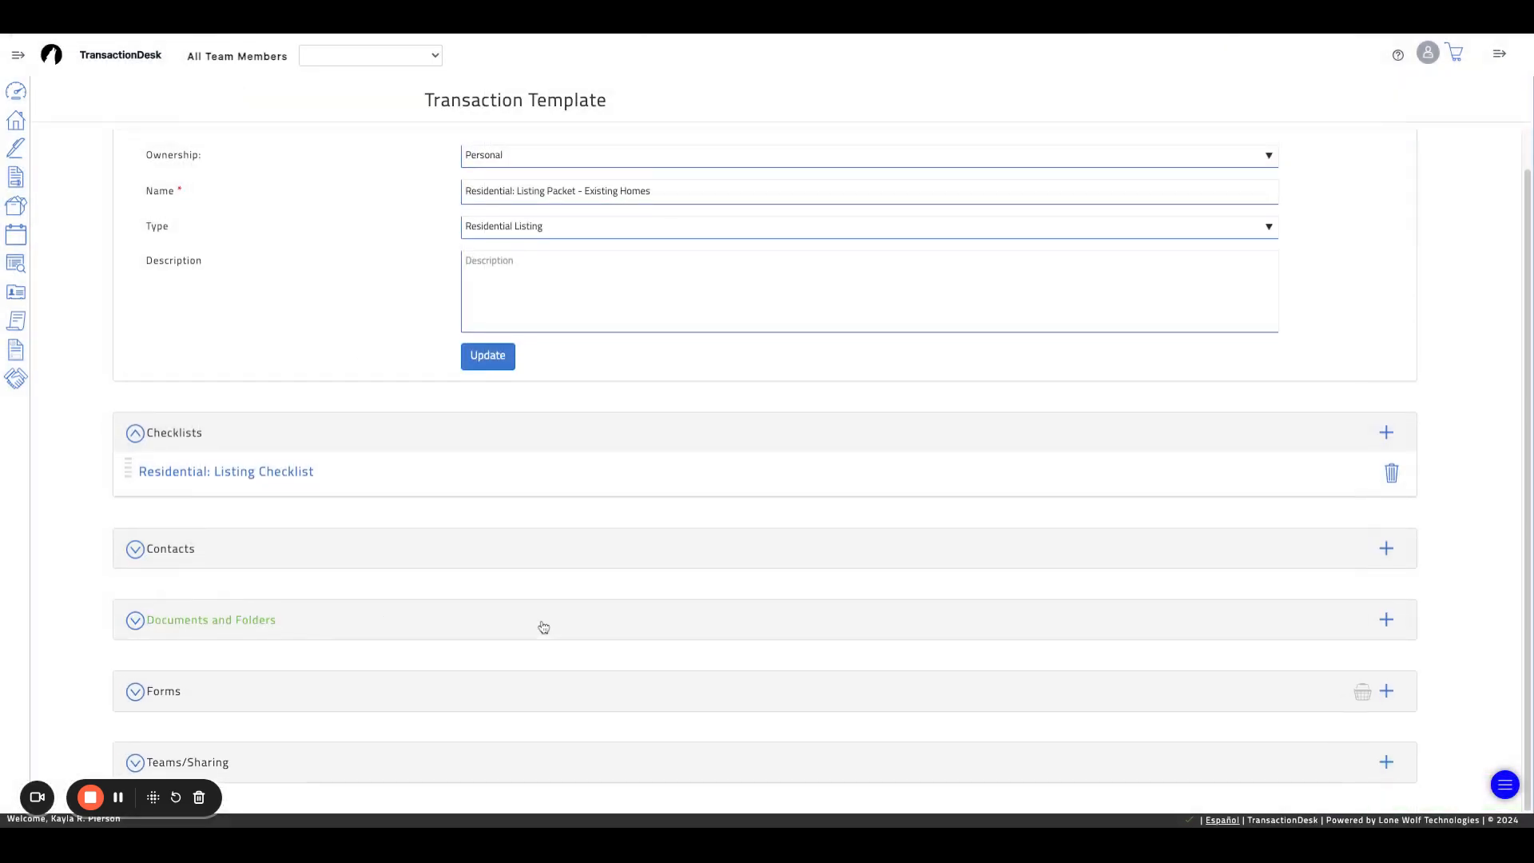
- Start adding forms to the template and select RF 101 Exclusive Right to Sell Listing Agreement (Designated Agency) from the 2024 TAR Residential Forms
left_click(660, 701)
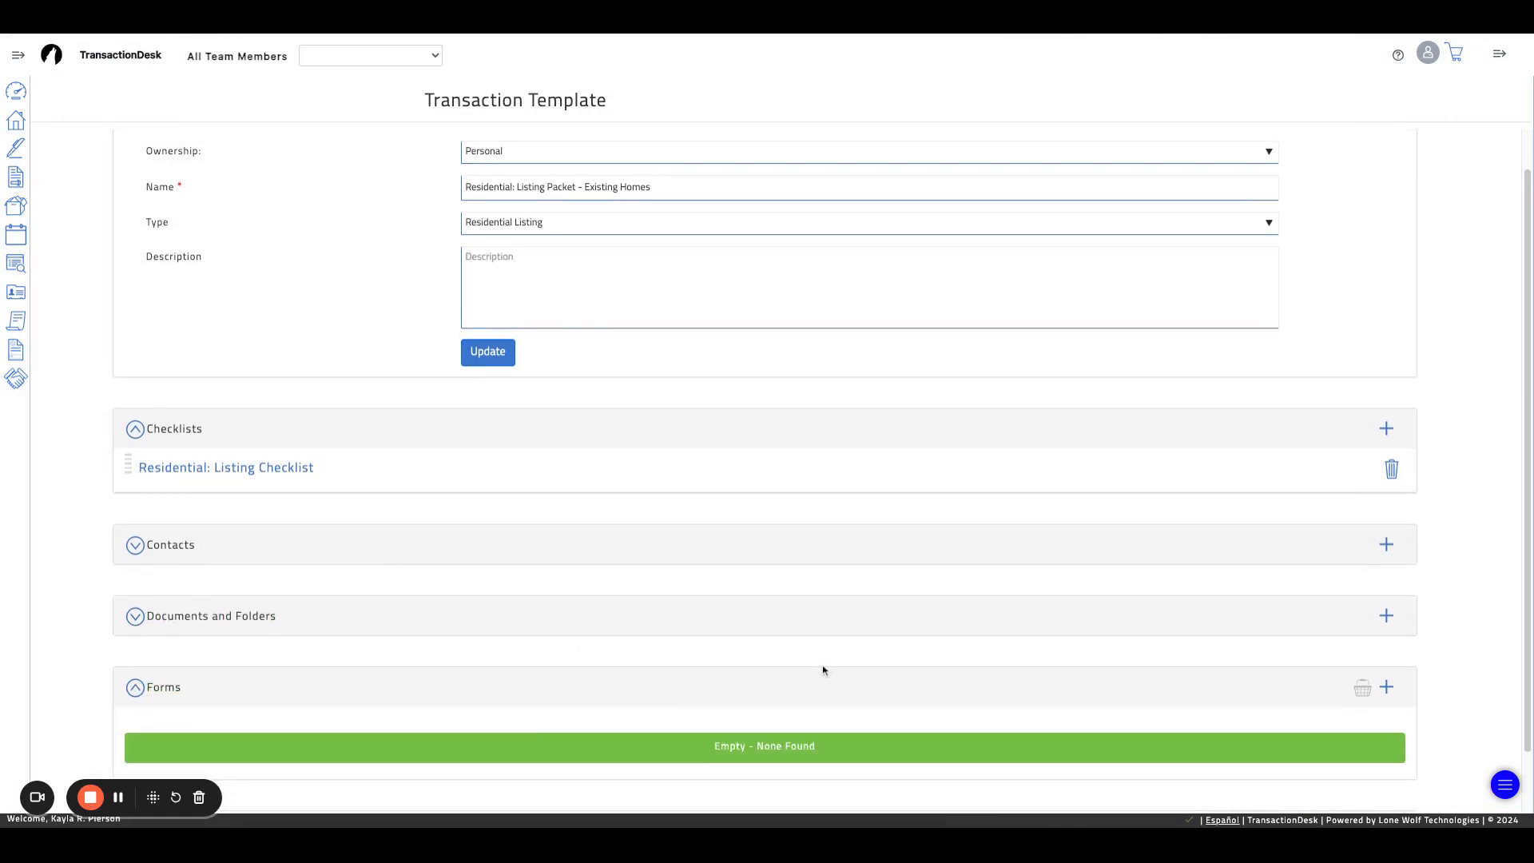
scroll(822, 672, "down", 1)
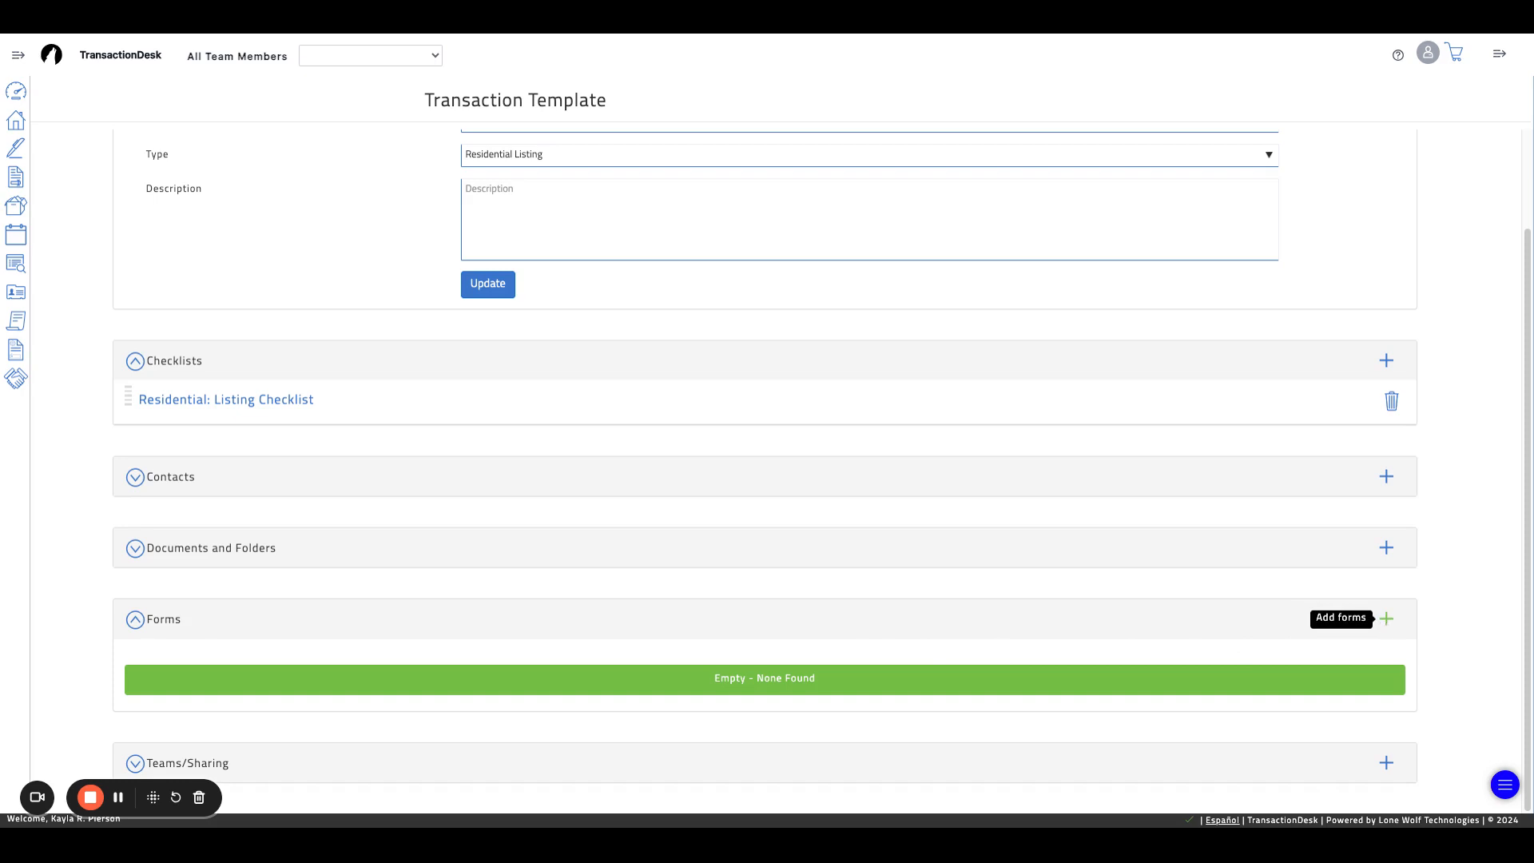
left_click(1387, 618)
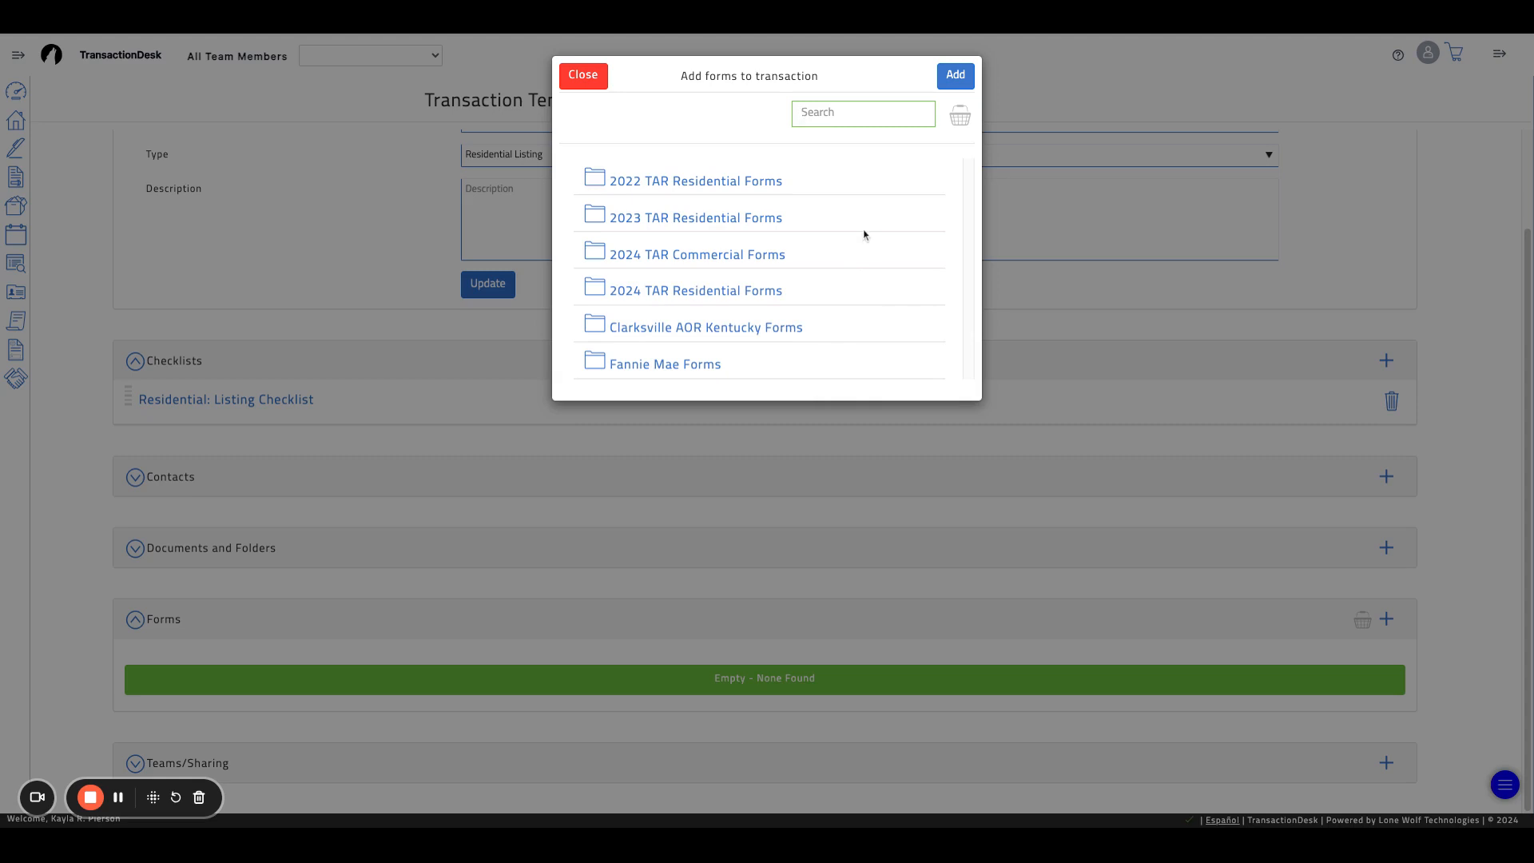
left_click(747, 292)
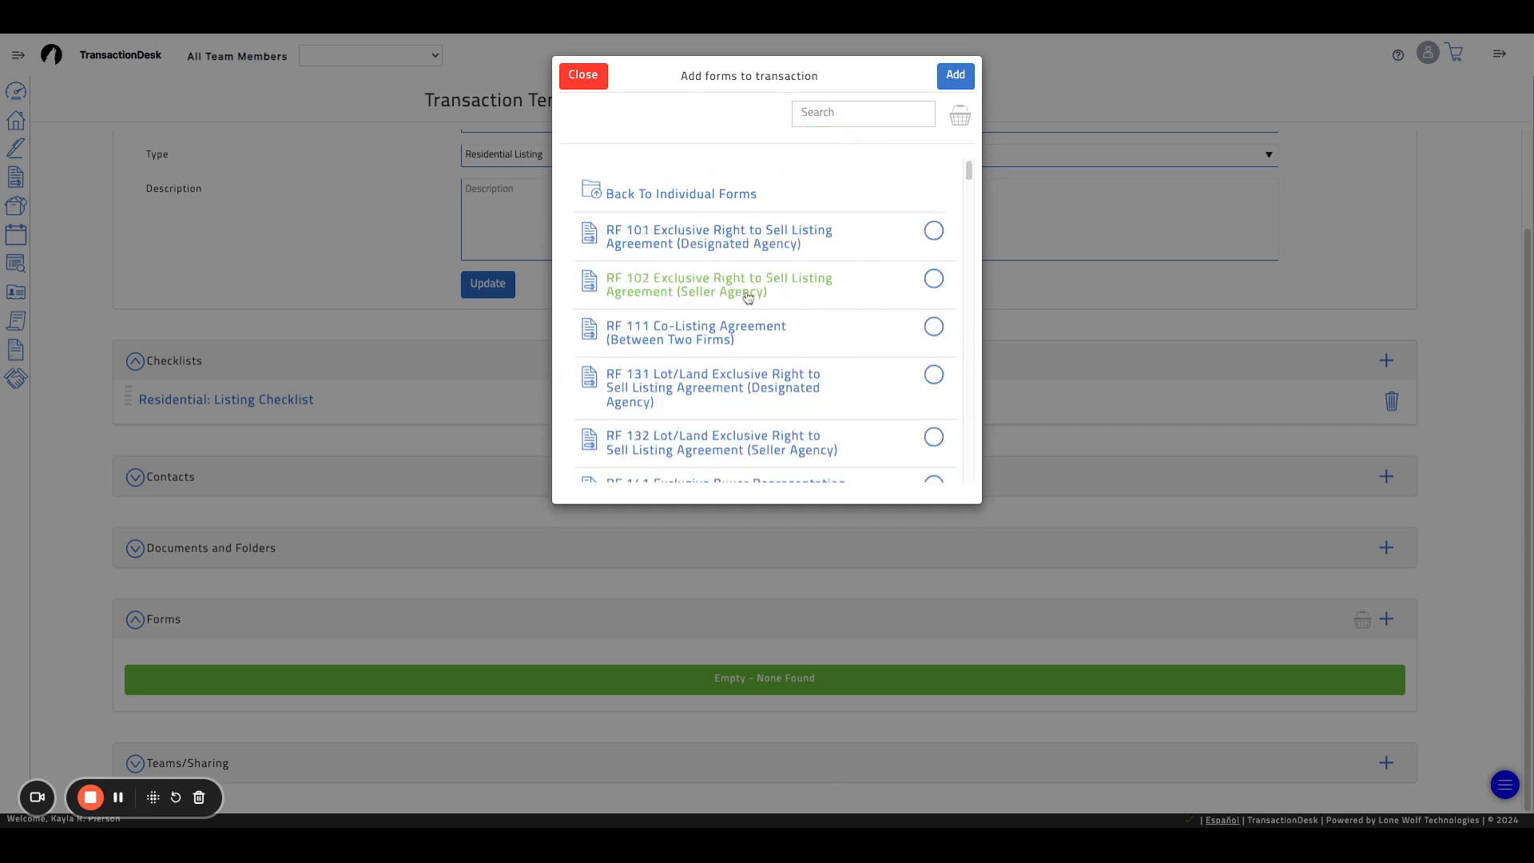
left_click(835, 116)
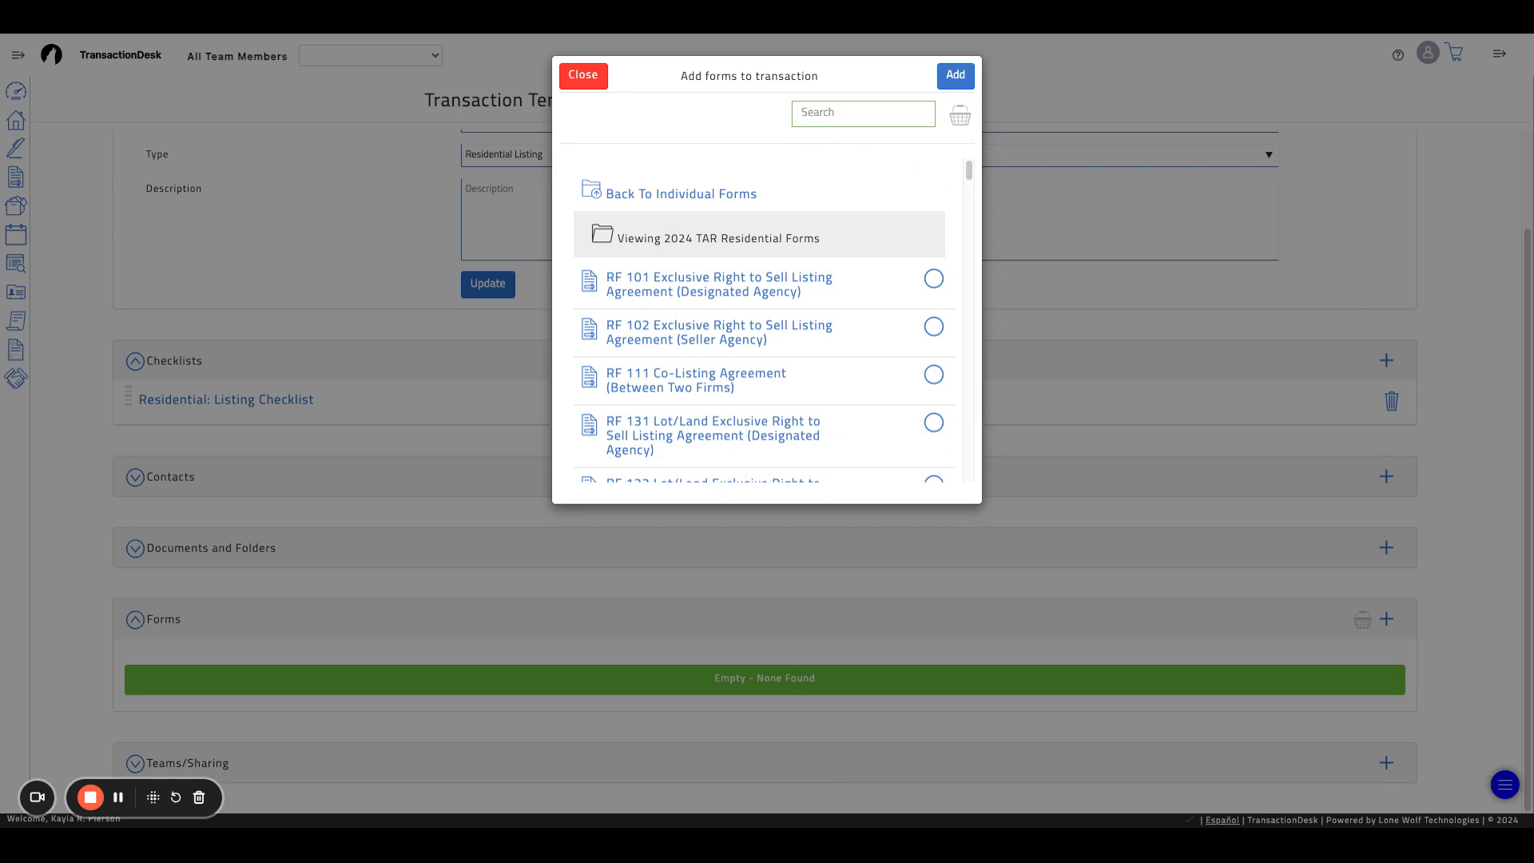
type("101")
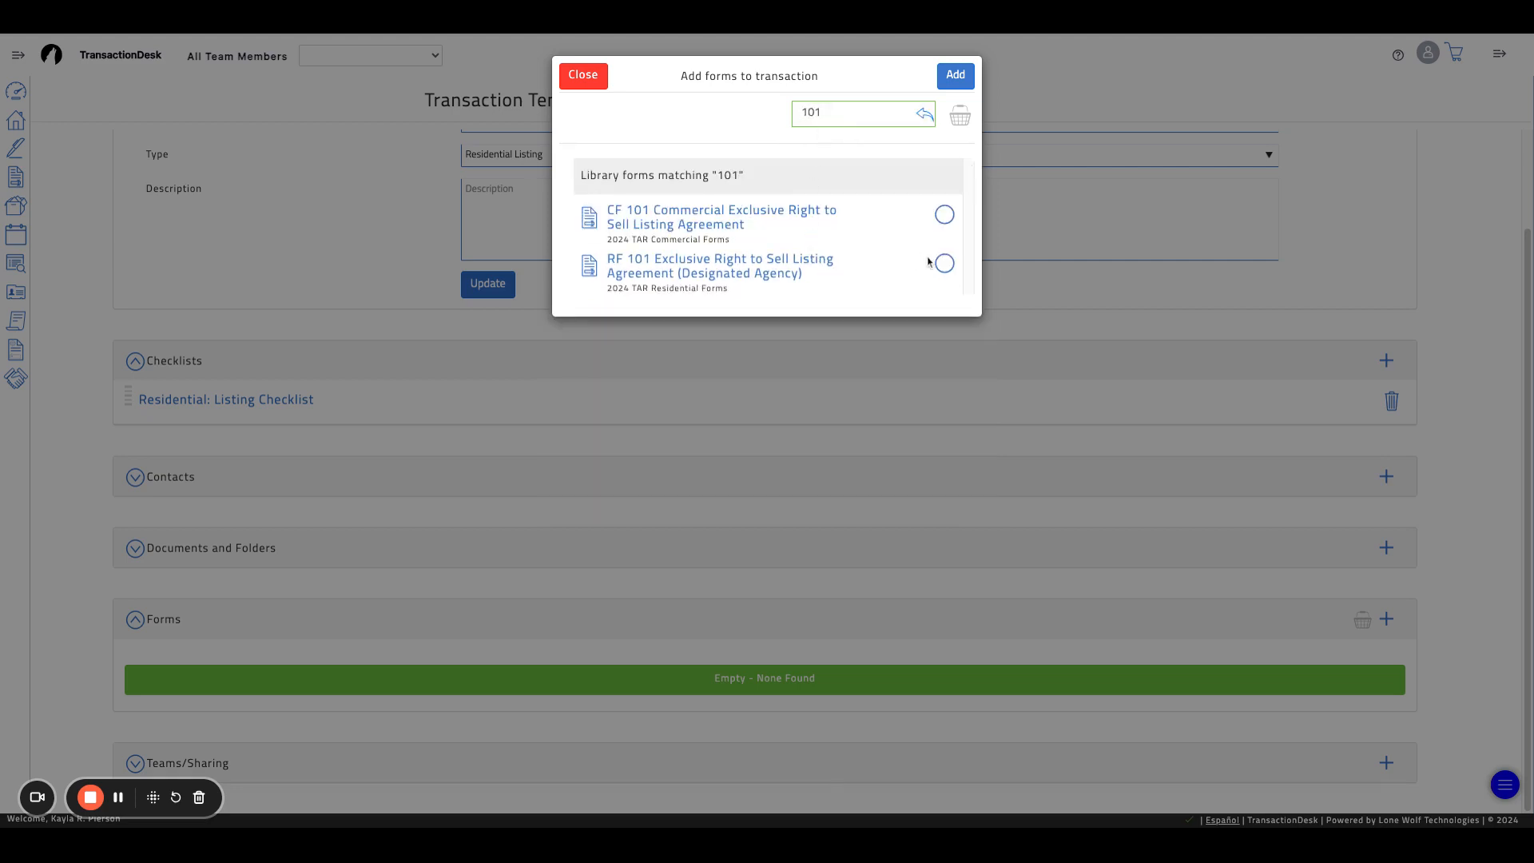
left_click(941, 263)
- Search the form library for 302 and select RF 302 Confirmation of Agency Status
double_click(867, 107)
type("302")
left_click(944, 214)
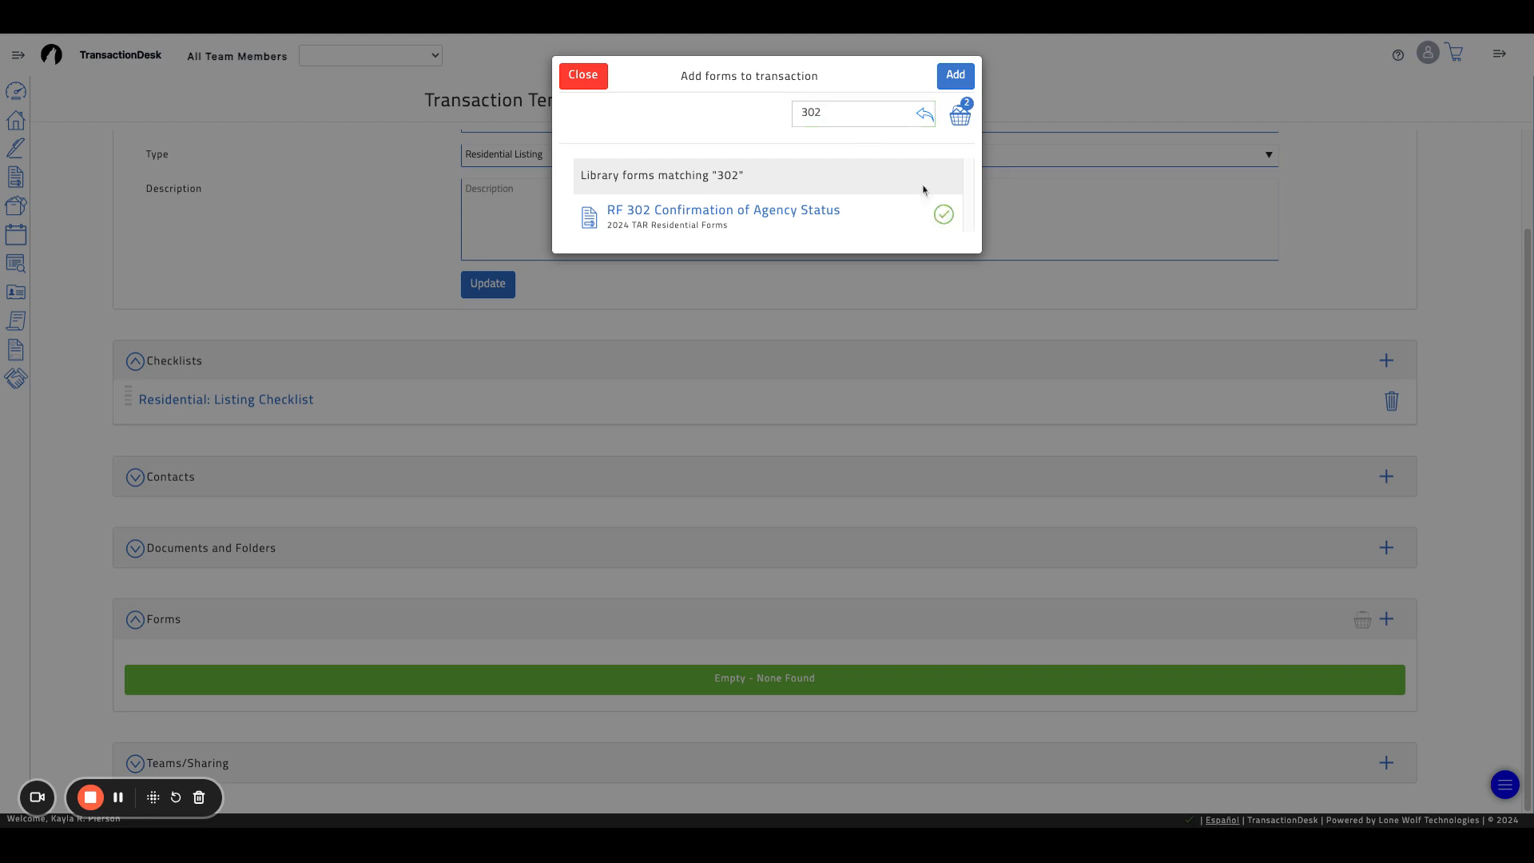
- Search the form library for 201 and select RF 201 Tennessee Residential Property Condition Disclosure
left_click(851, 113)
key("BackSpace")
key("BackSpace")
key("BackSpace")
type("201")
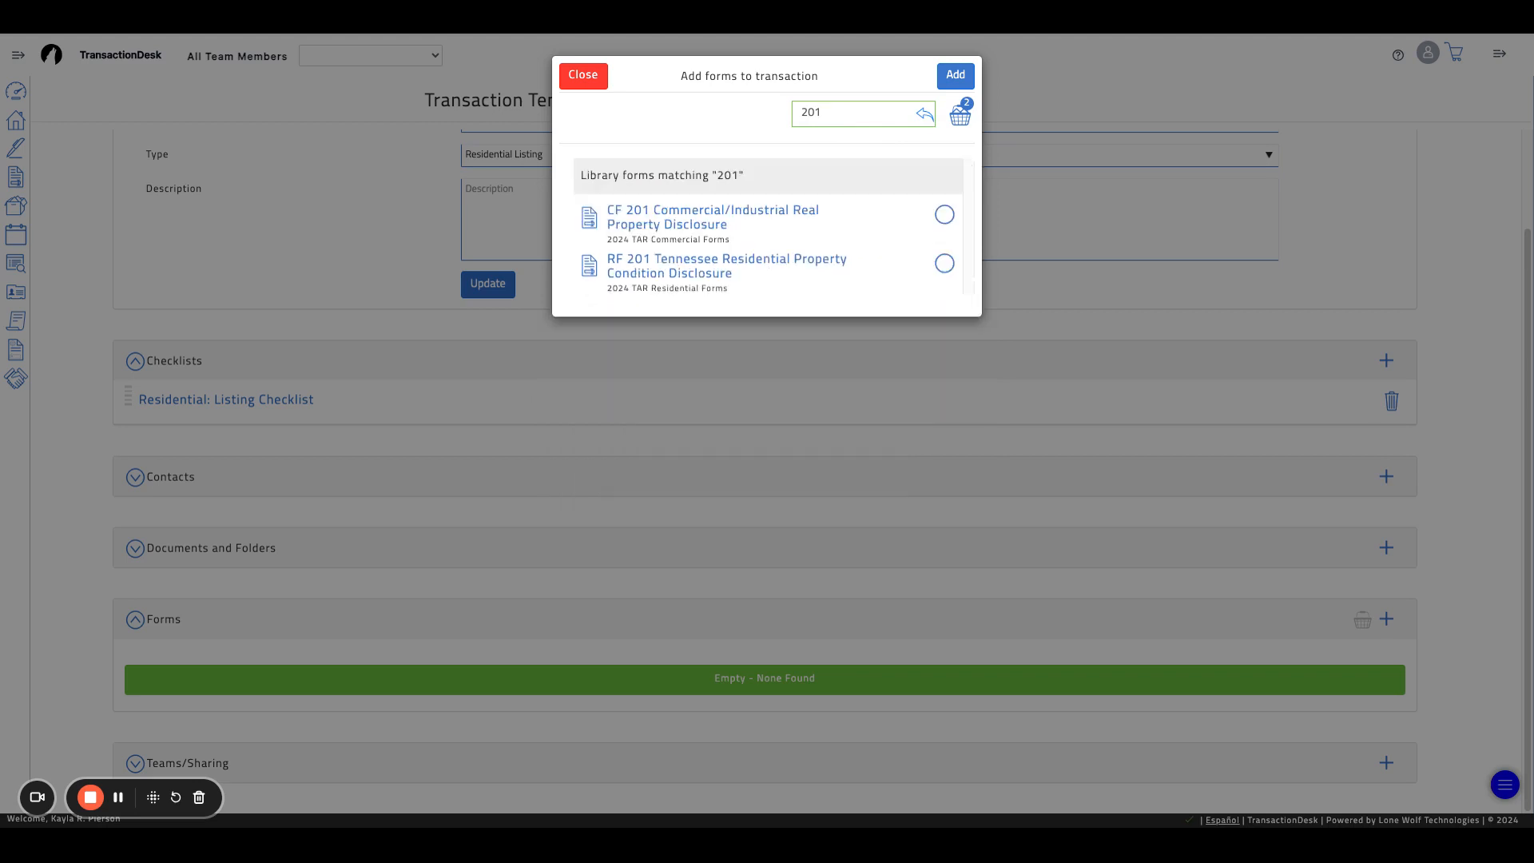
left_click(945, 263)
- Search the form library for 203 and select the RF 203 Tennessee Residential Property Condition Exemption form
left_click(844, 113)
type("3")
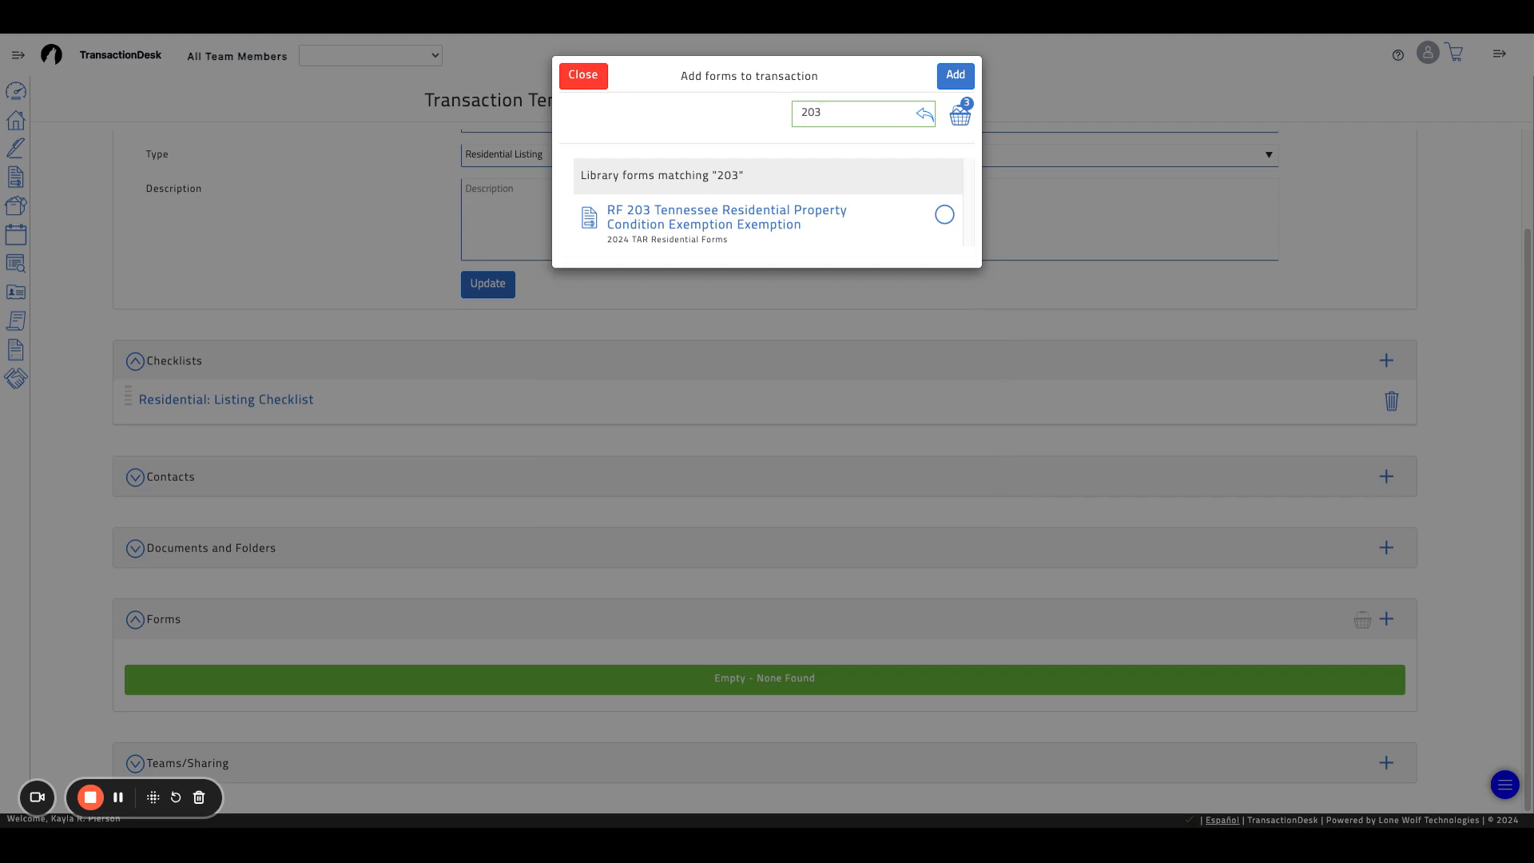
left_click(945, 214)
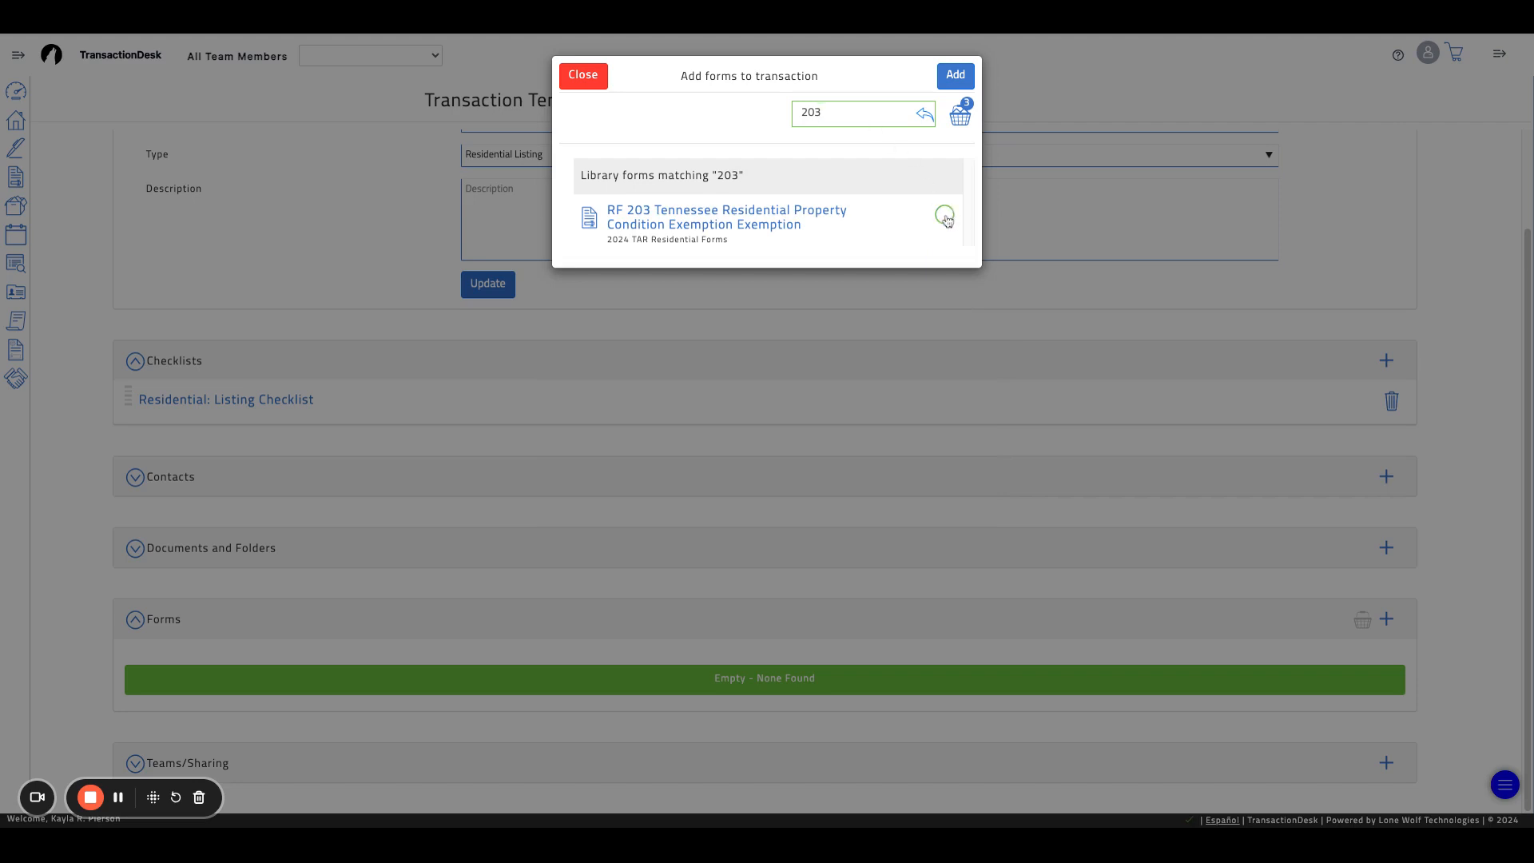
- Search the form library for 204 and select RF 204 Tennessee Residential Property Condition Disclaimer Statement
left_click(851, 118)
key("BackSpace")
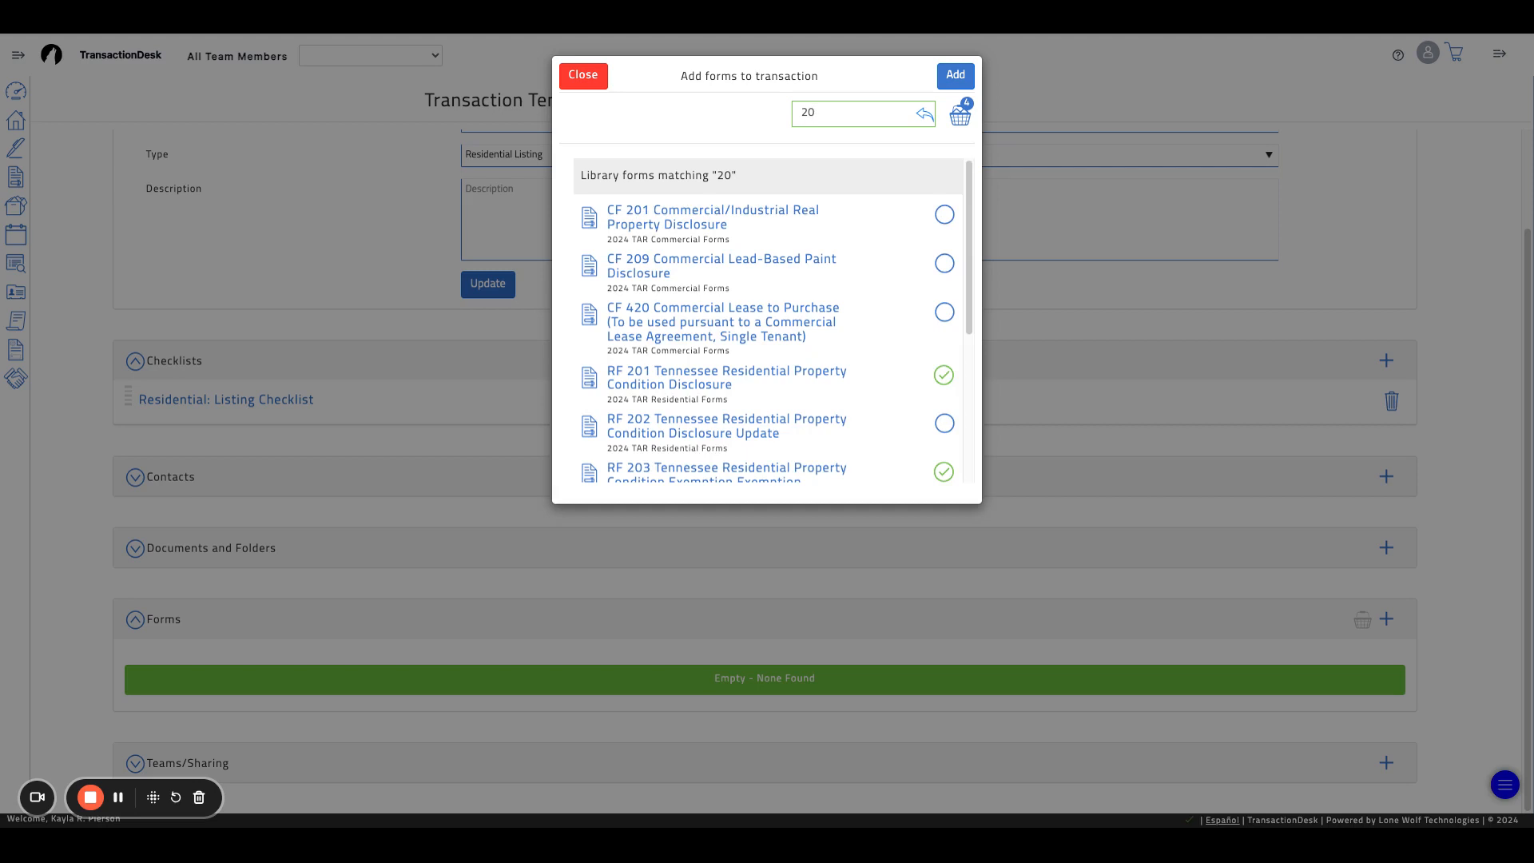
type("4")
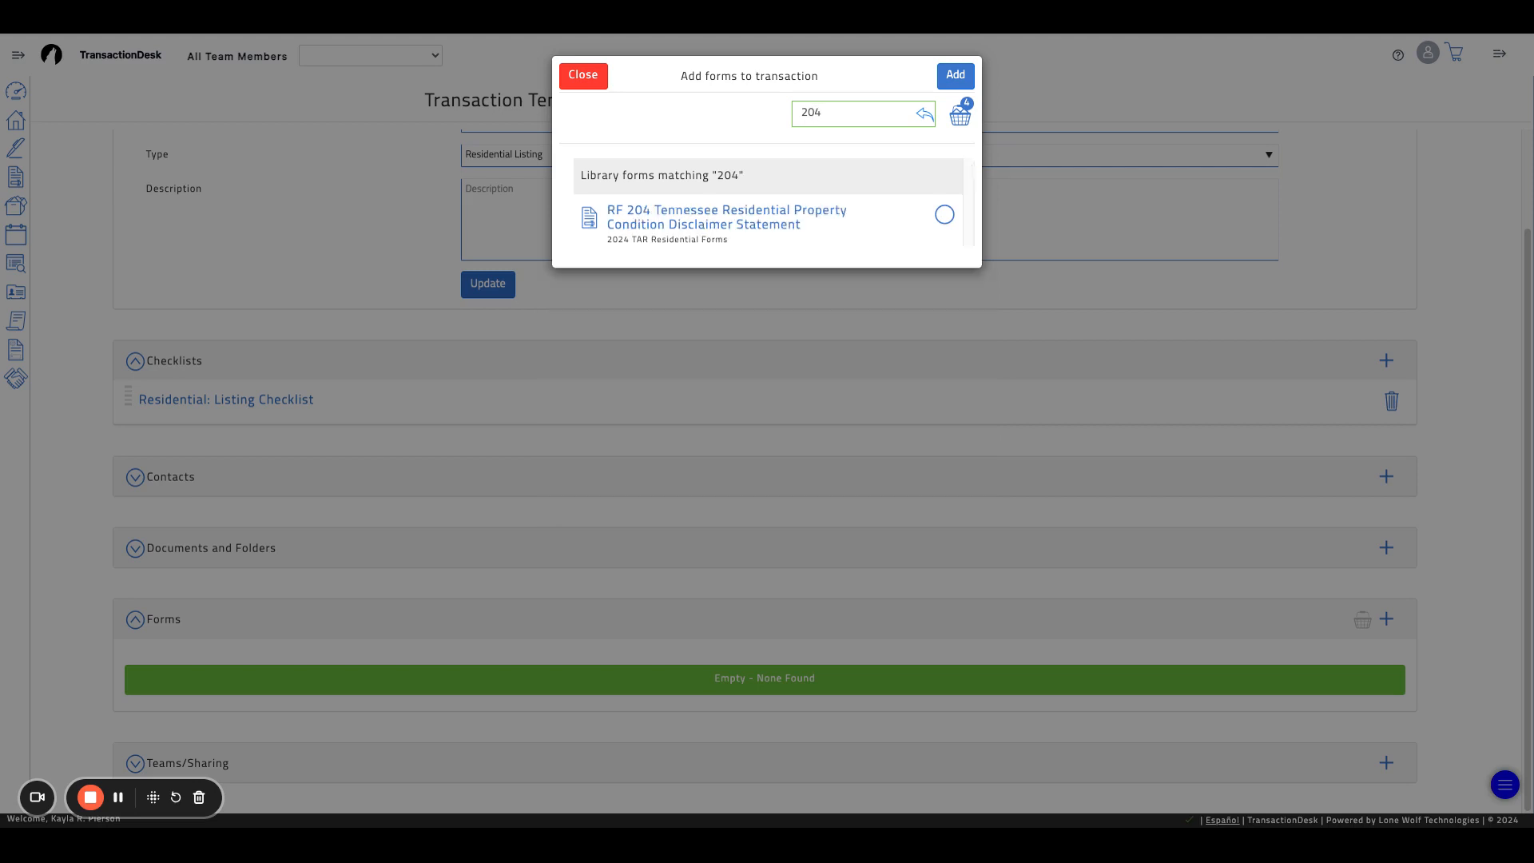
left_click(944, 214)
- Search the form library for 304 and select the RF 304 Disclaimer Notice
key("BackSpace")
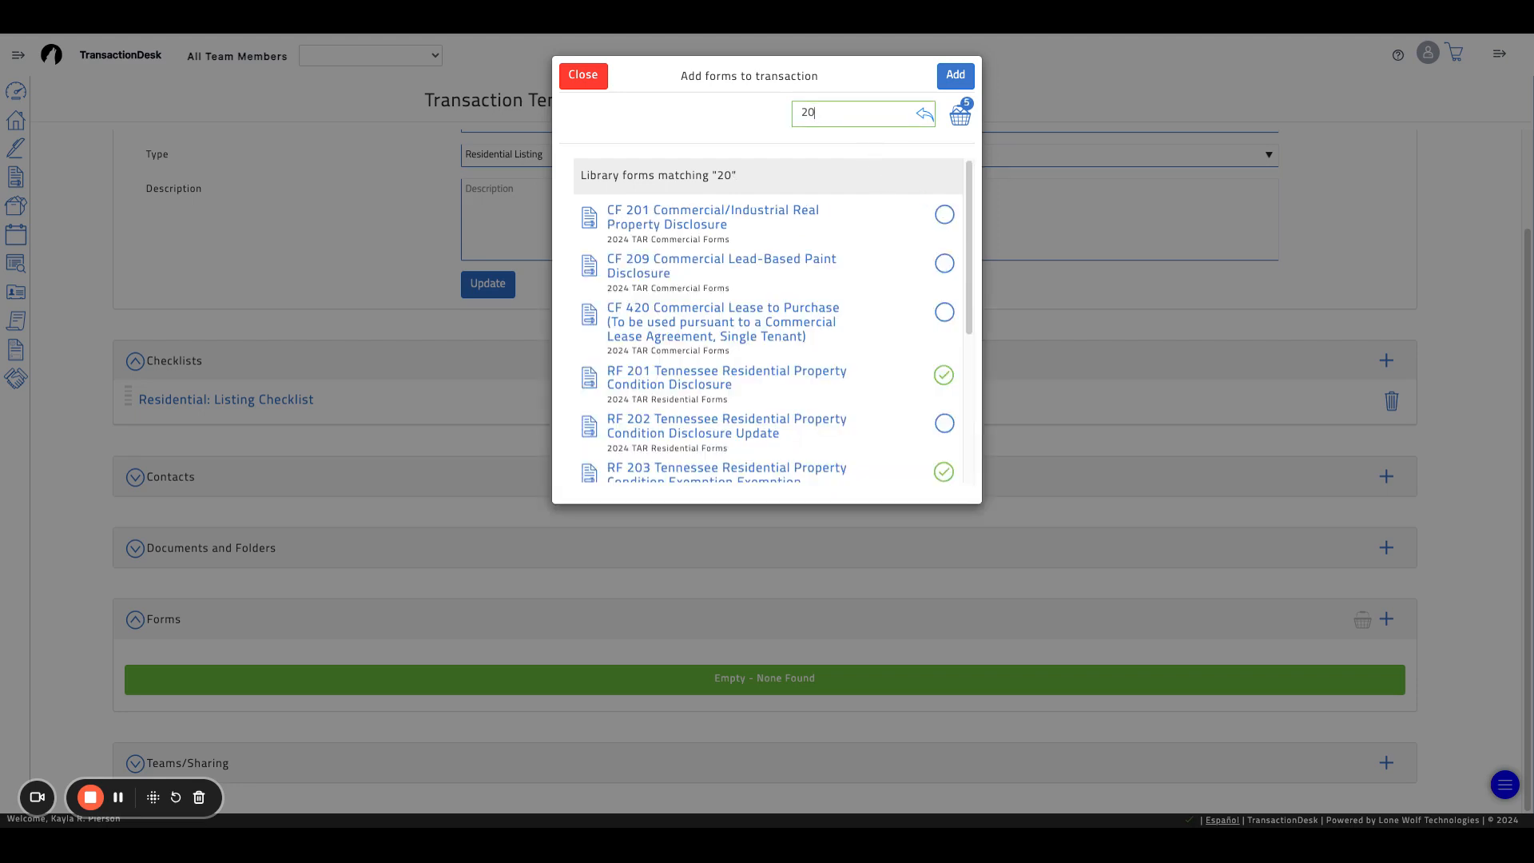
key("BackSpace")
type("304")
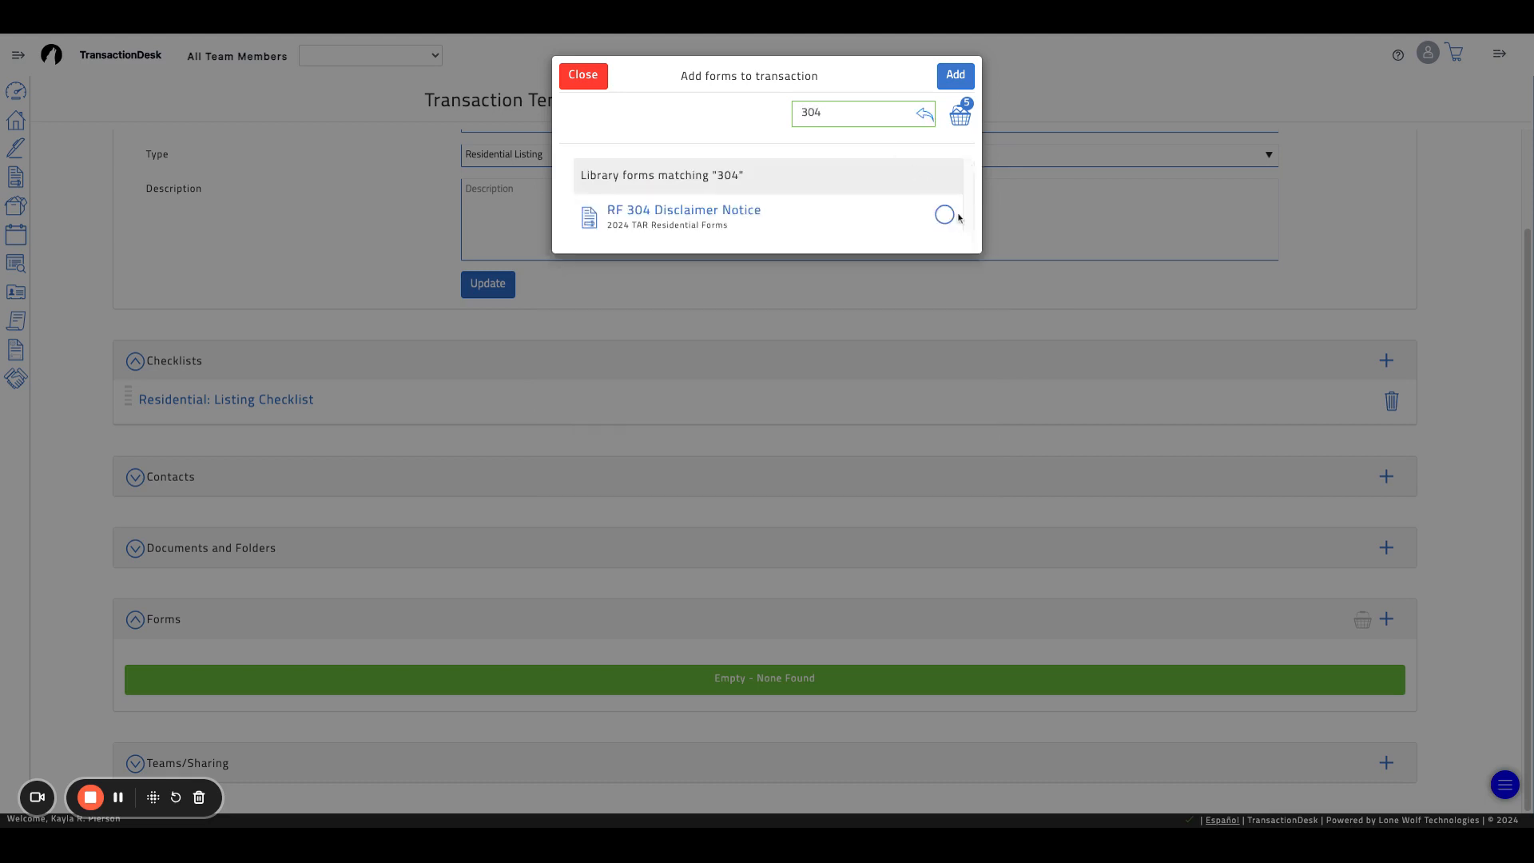
left_click(943, 214)
- Search the form library for 308 and select the RF 308 Wire Fraud Warning
left_click(859, 114)
key("BackSpace")
type("8")
left_click(949, 218)
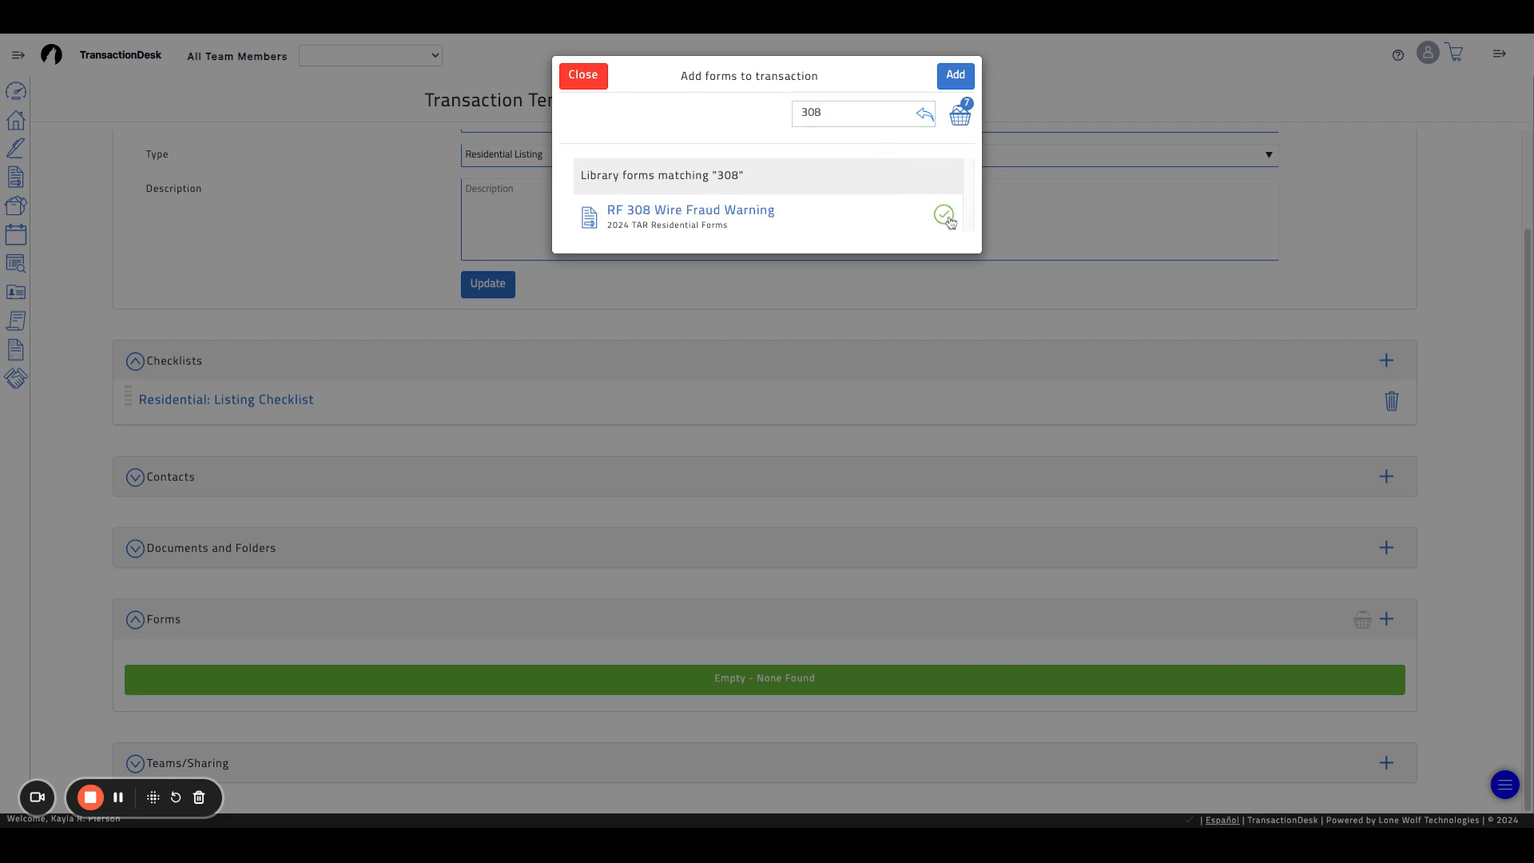
- Search the form library for 305 and select the residential form RF 305 Personal Interest Disclosure & Consent
left_click(870, 118)
double_click(870, 117)
type("305")
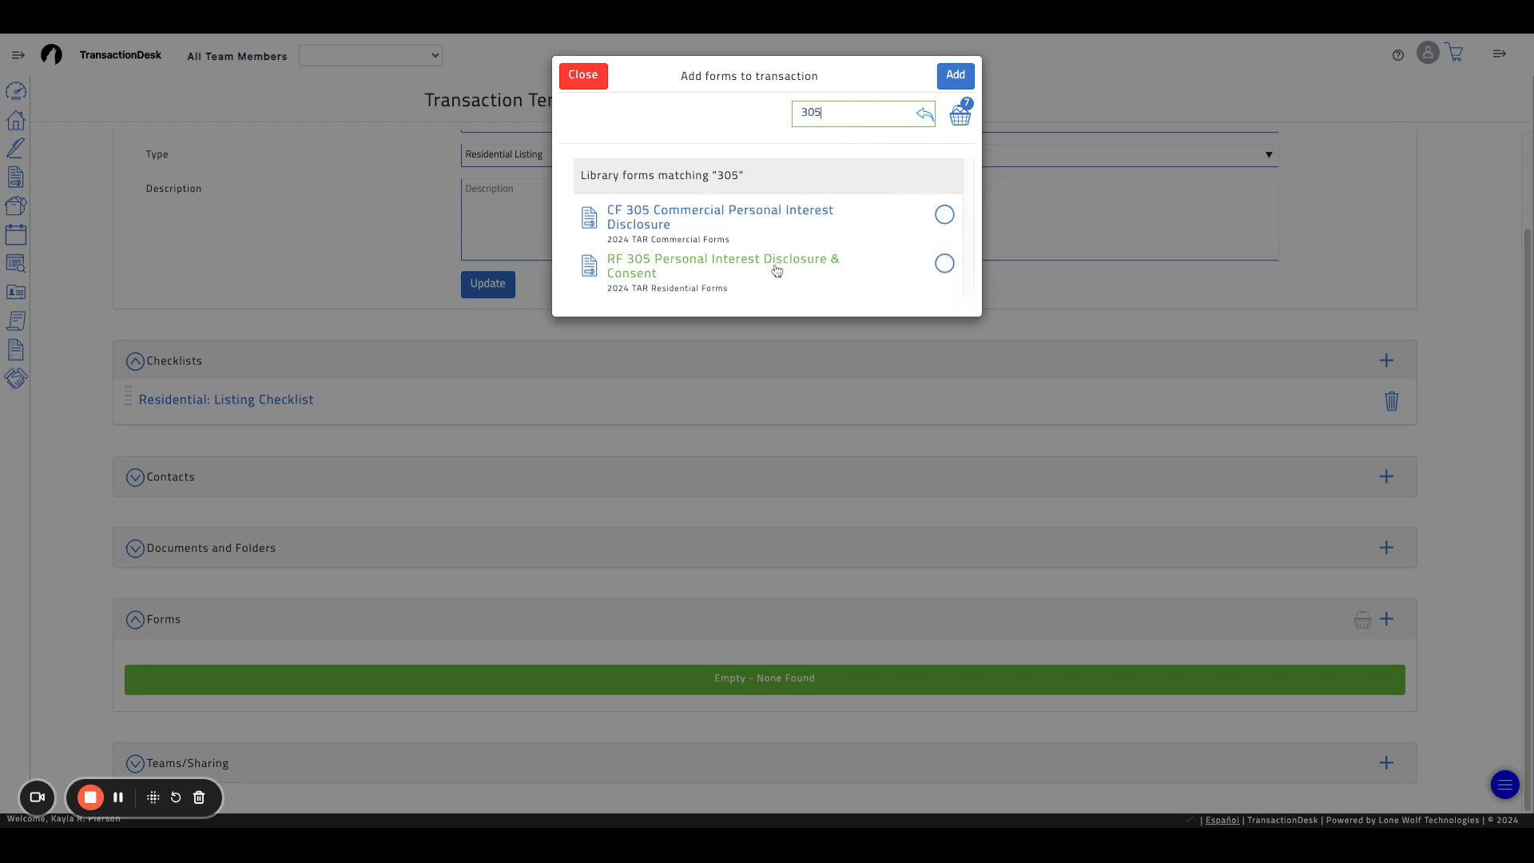
left_click(950, 266)
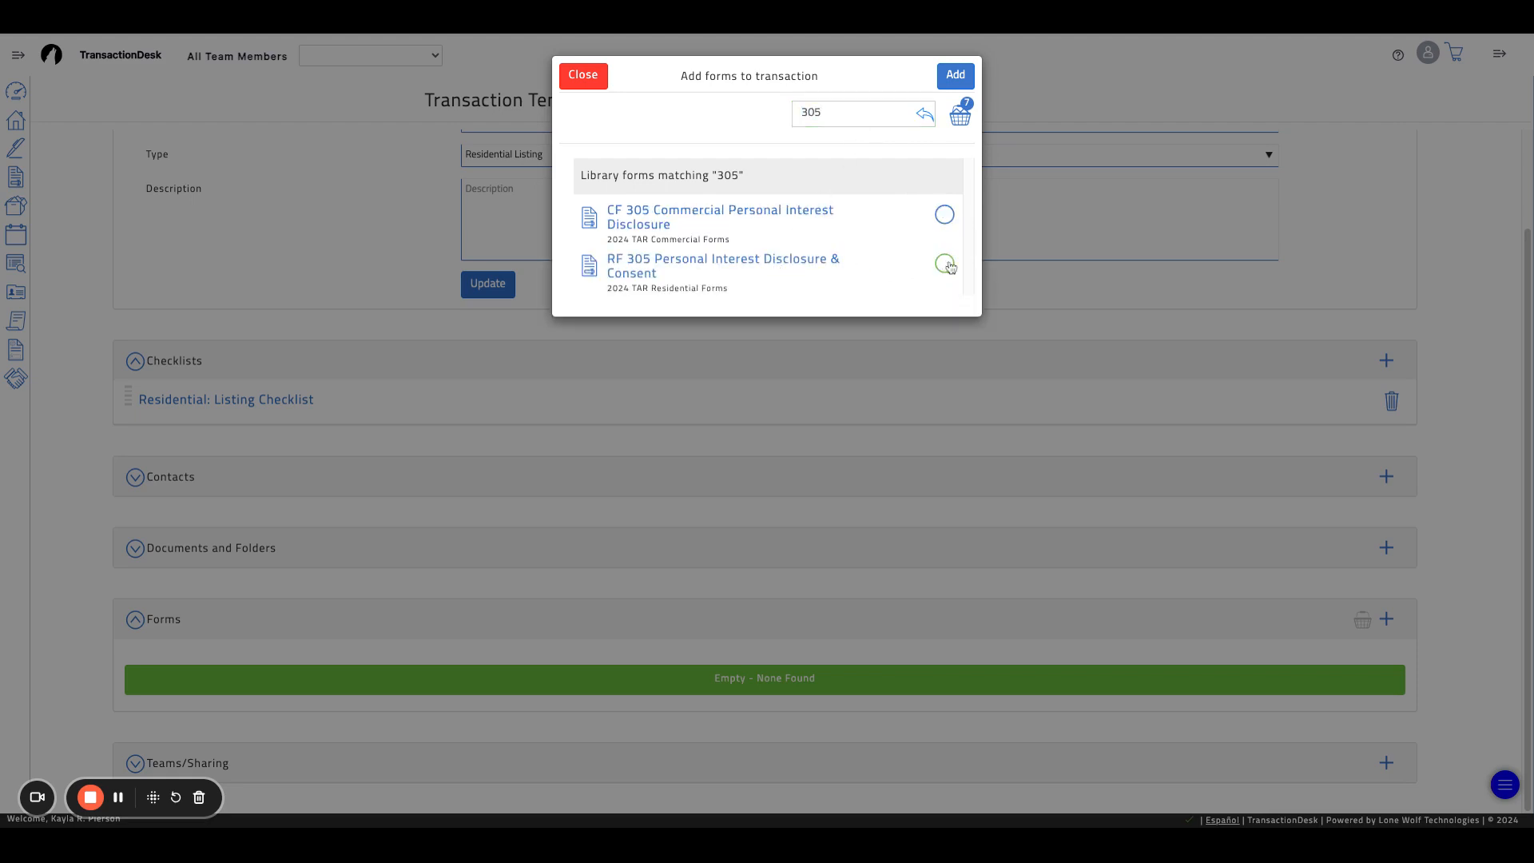
- Search the form library for 209 and select the residential form RF 209 Lead-Based Paint Disclosure
left_click(853, 110)
double_click(853, 110)
type("209")
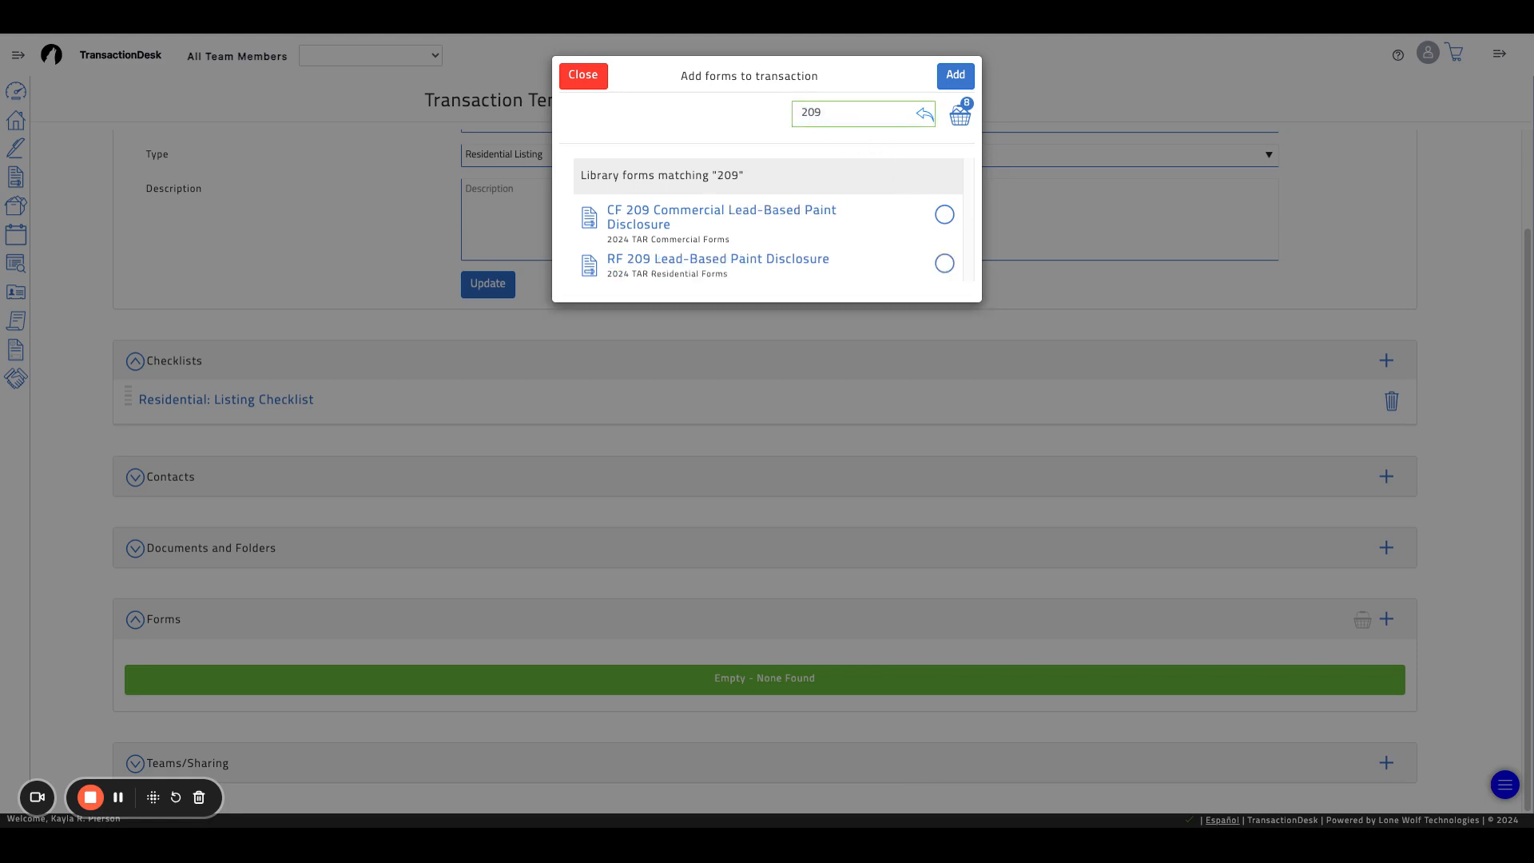
left_click(945, 263)
- Select RF 208 Subsurface Sewage Disposal System Permit Disclosure by searching for 208, and add all selected forms to the template
left_click(869, 108)
type("8")
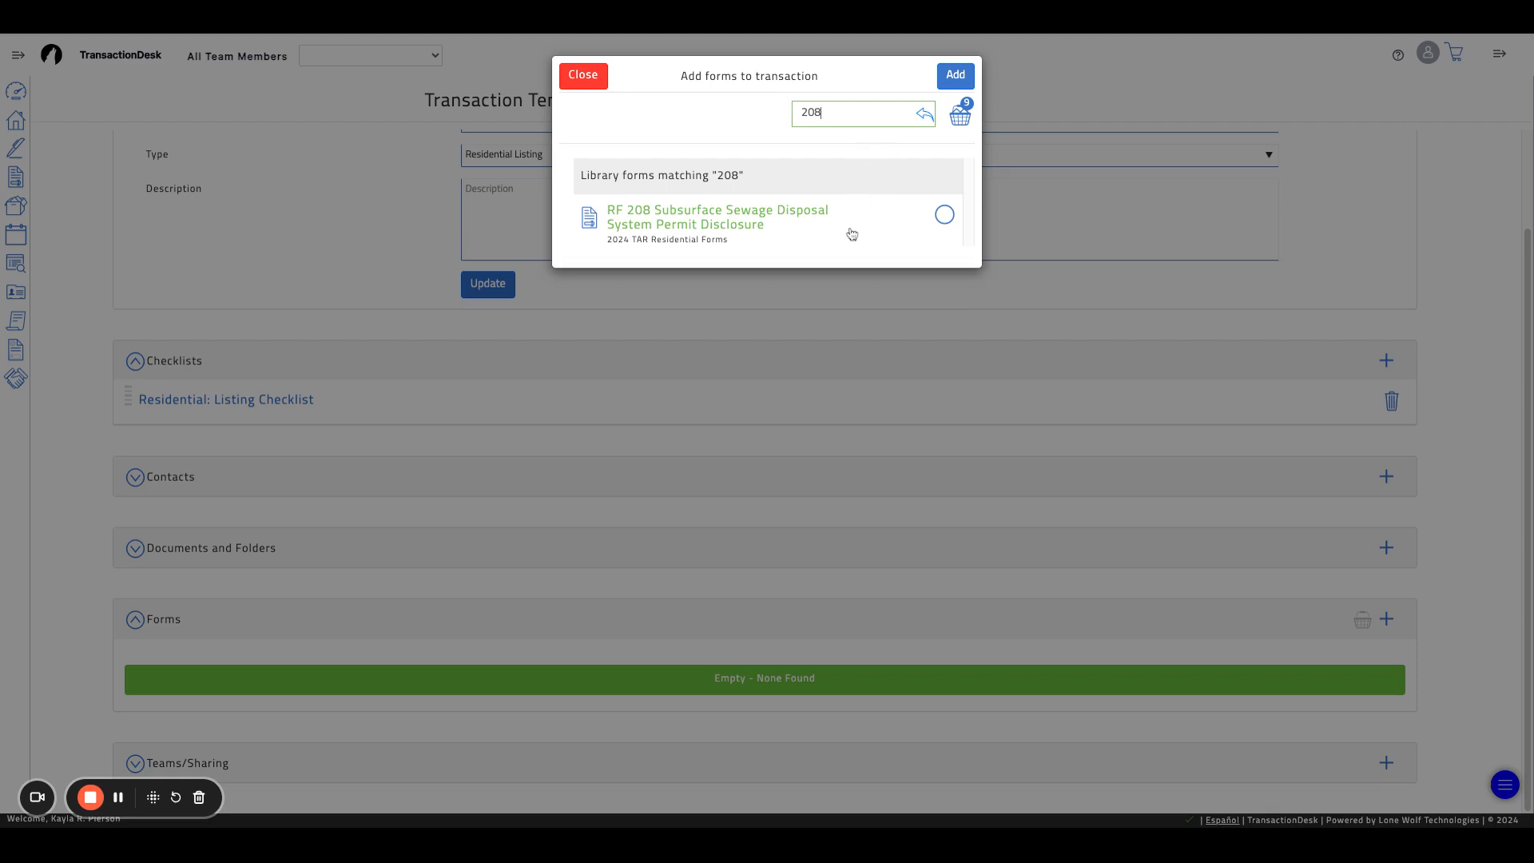
left_click(944, 216)
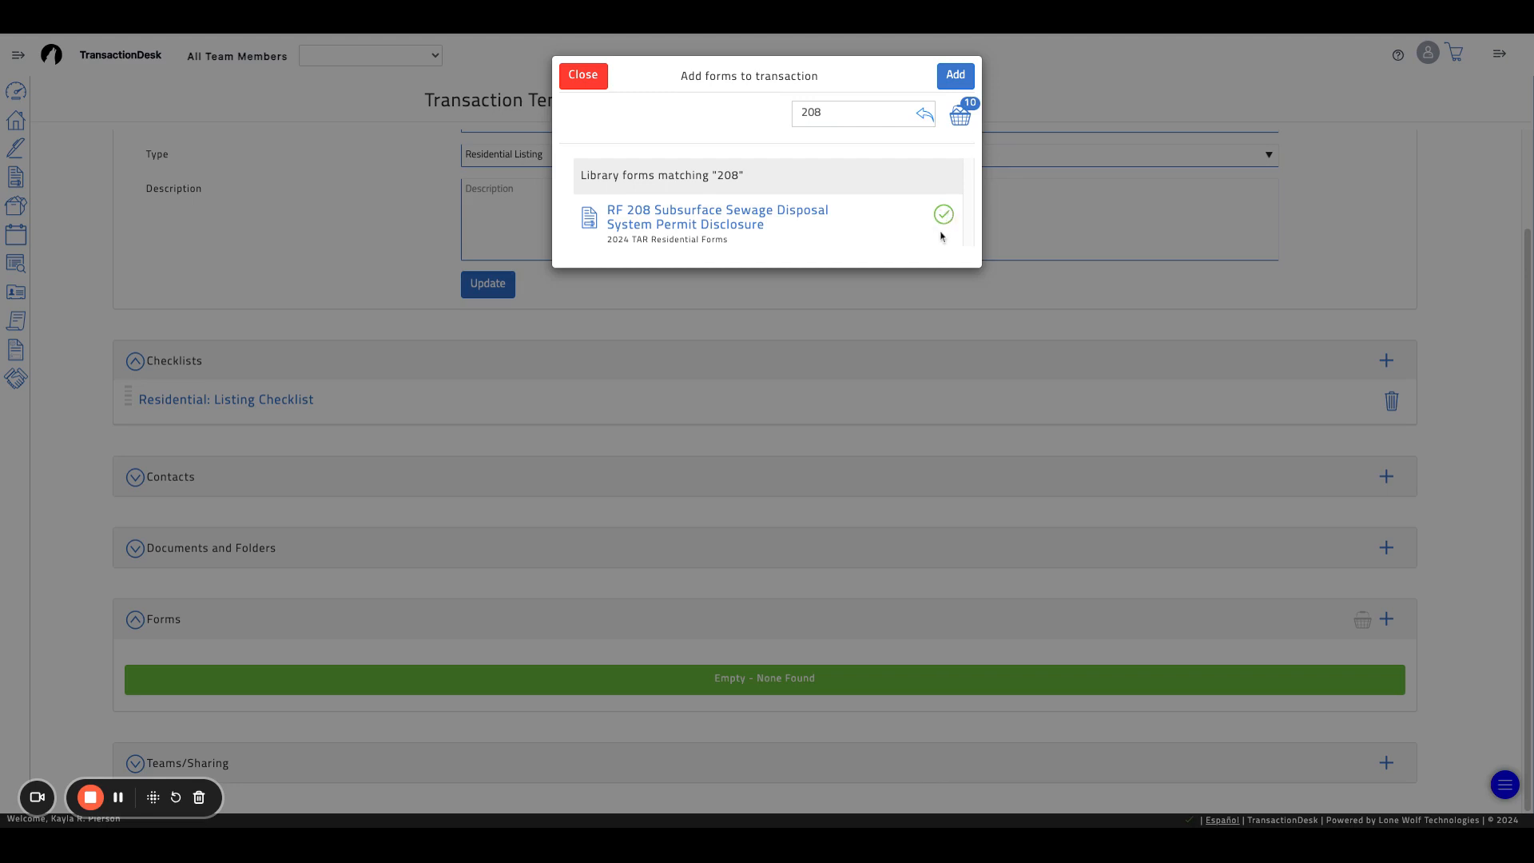
left_click(956, 84)
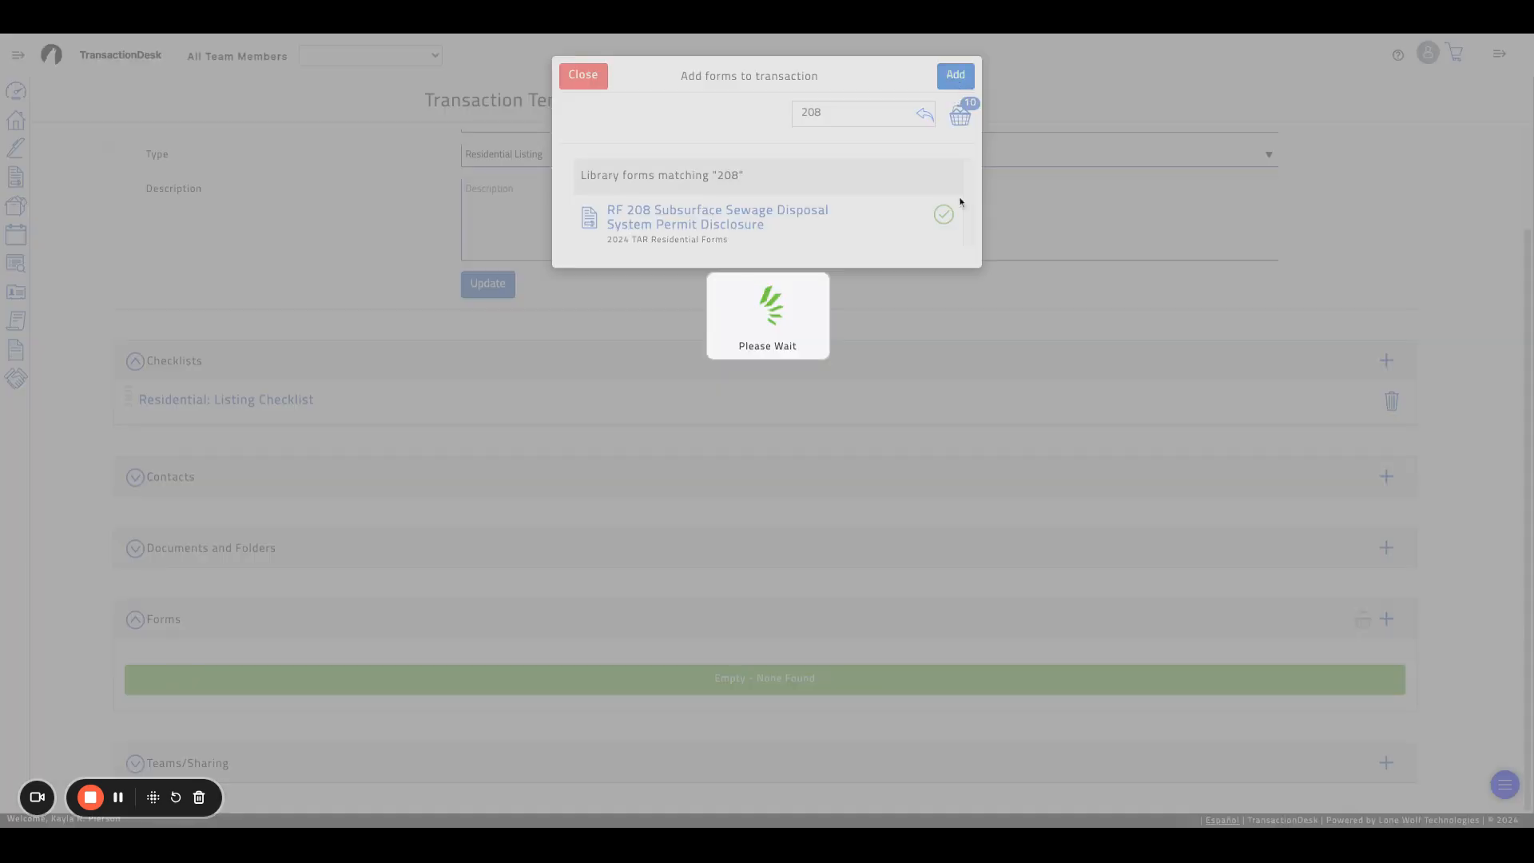
- Reorder the template's forms into ascending numerical order, from RF 101 through RF 308
scroll(963, 352, "down", 5)
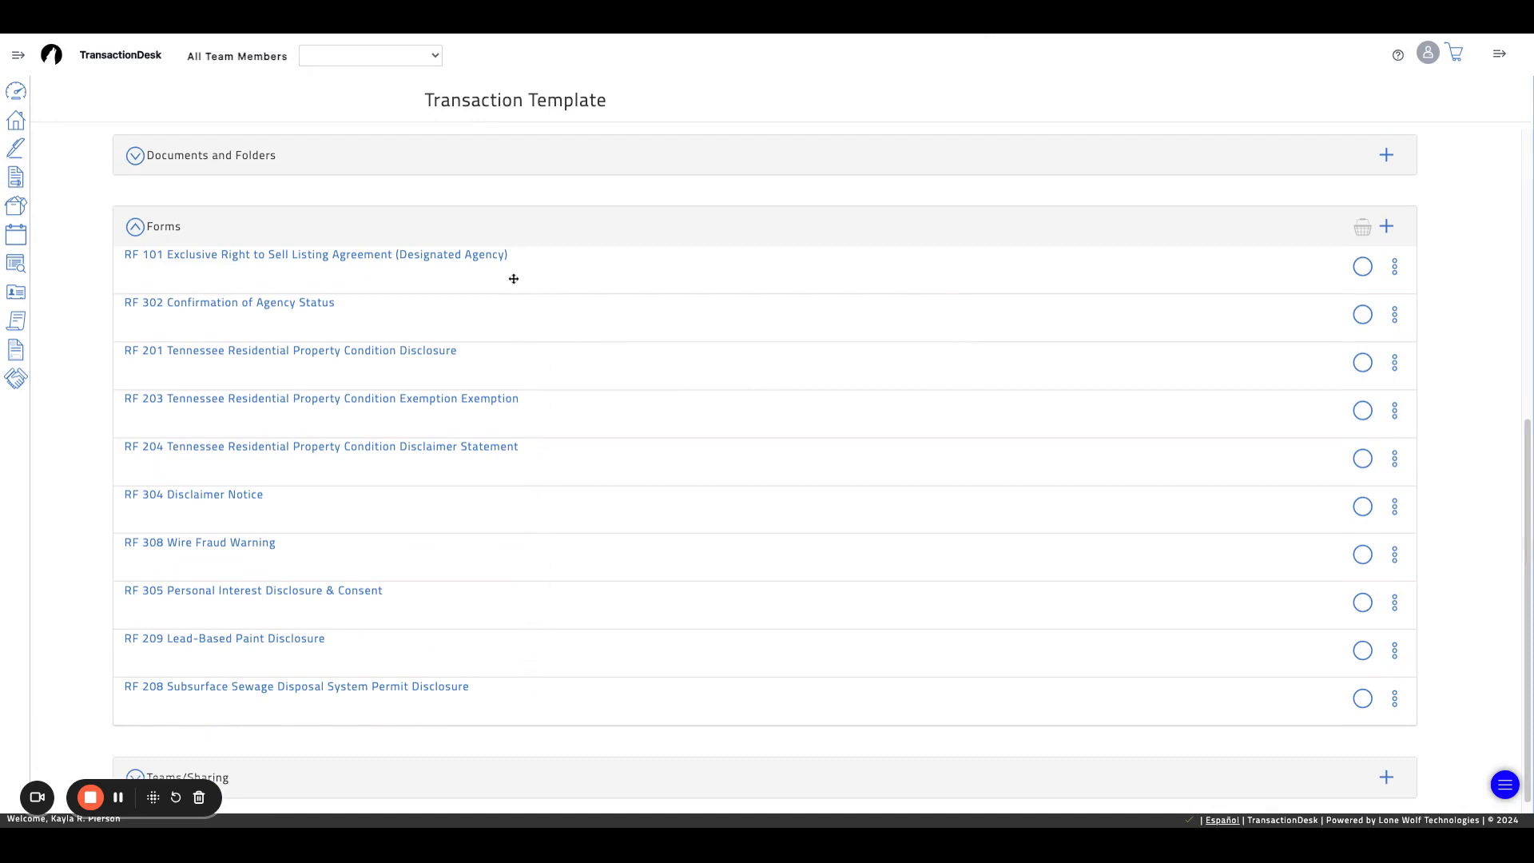
mouse_move(514, 278)
left_mouse_down()
mouse_move(517, 453)
mouse_move(512, 284)
mouse_move(508, 305)
left_mouse_up()
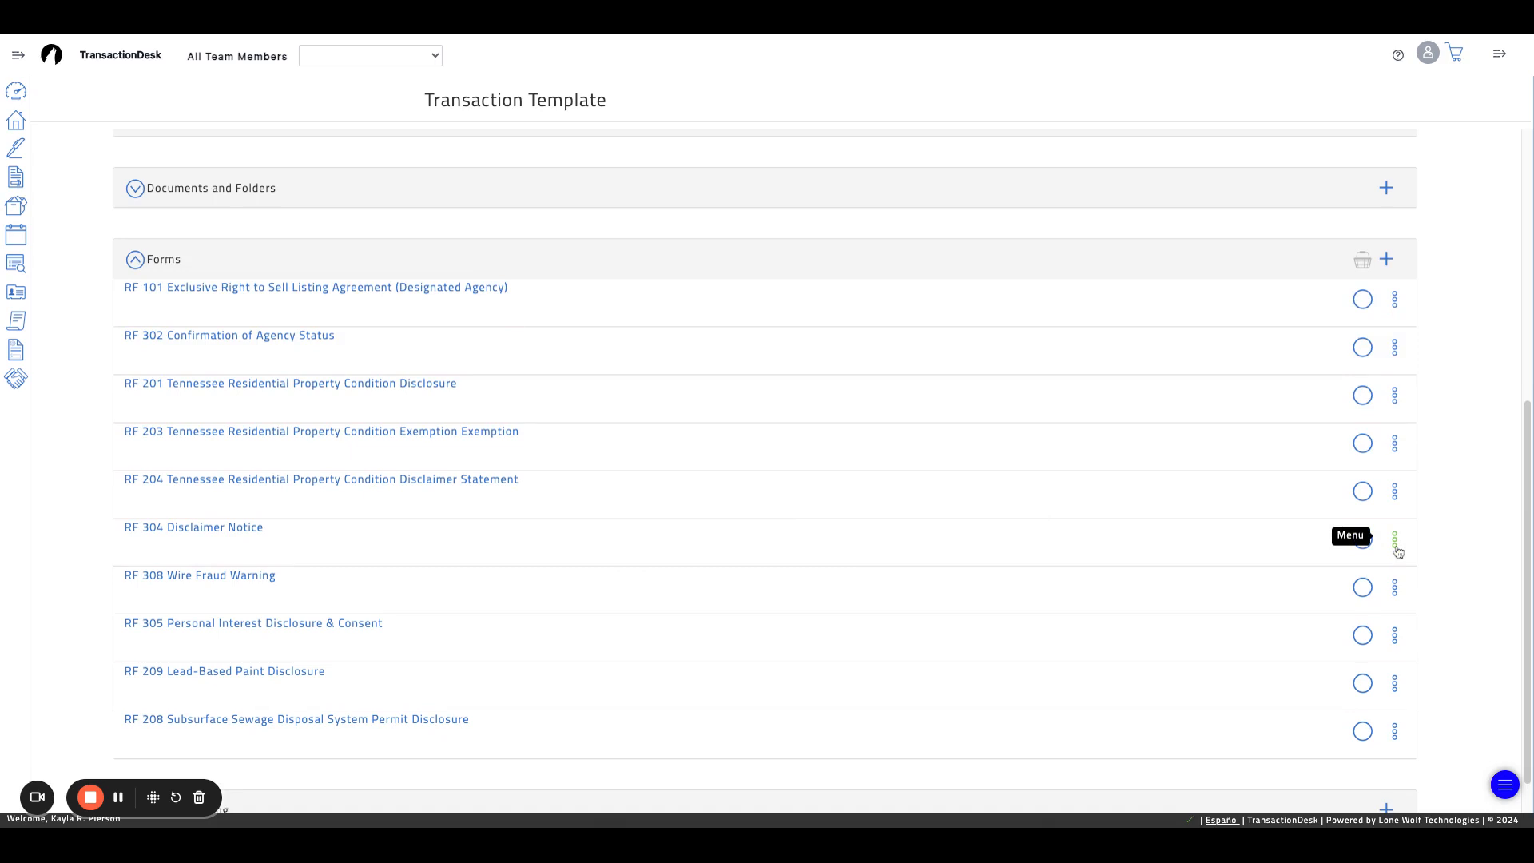
left_click(1395, 544)
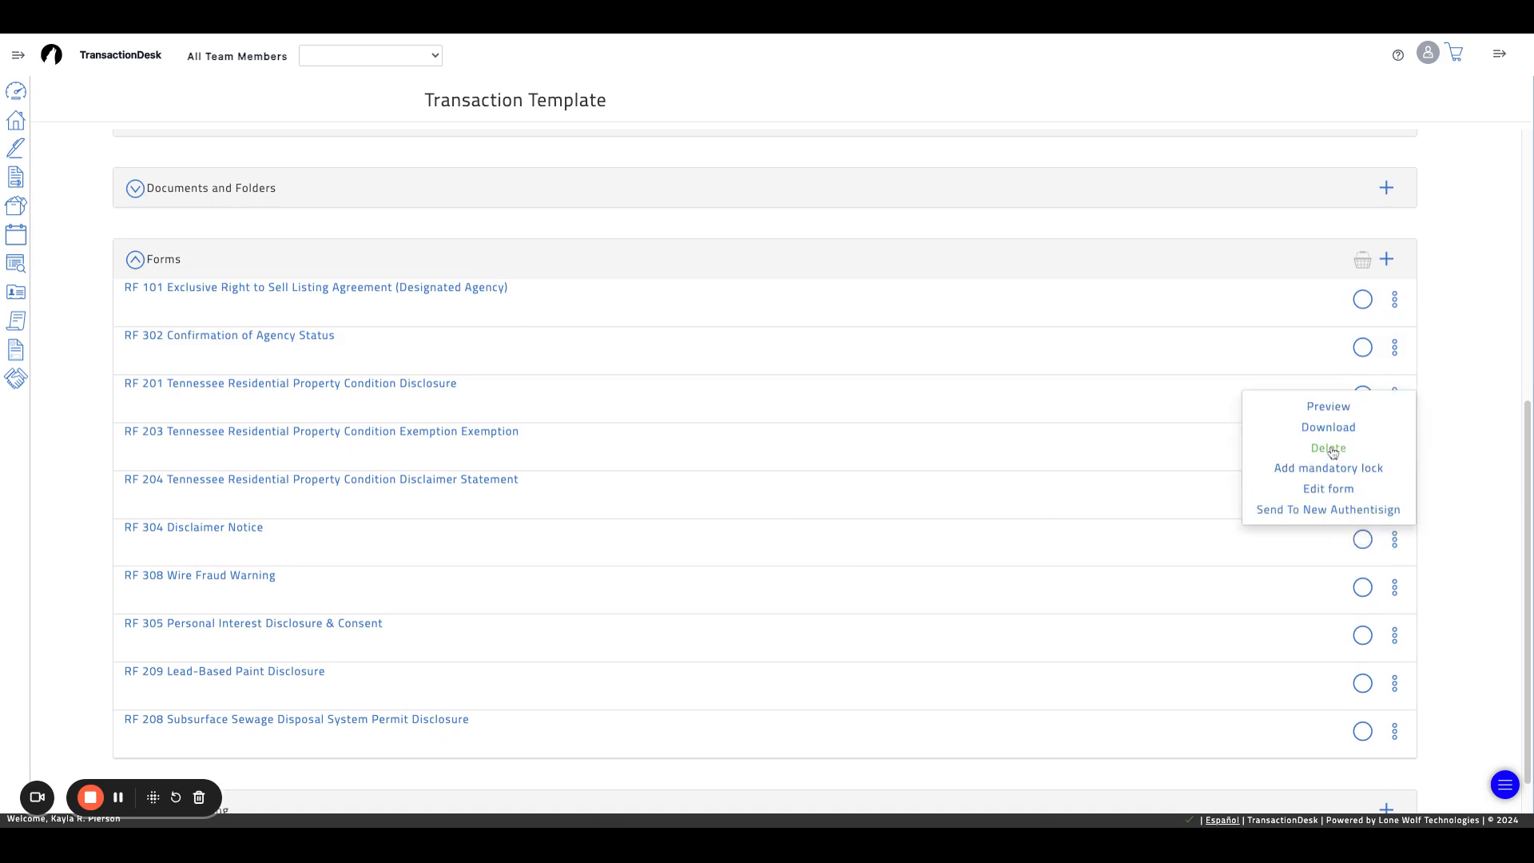
left_click(1112, 525)
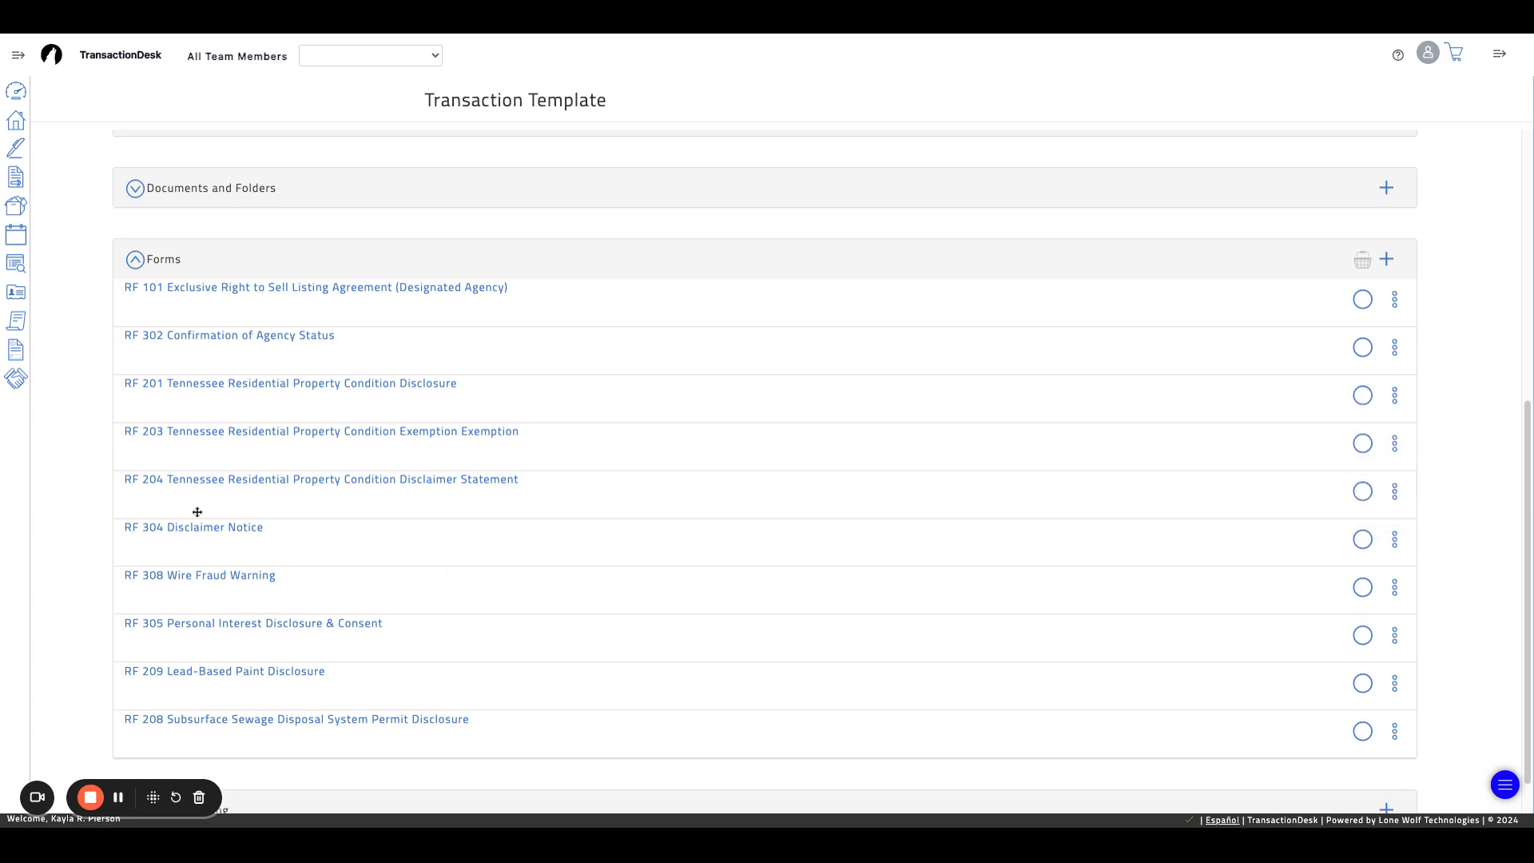
left_click_drag(165, 329, 181, 405)
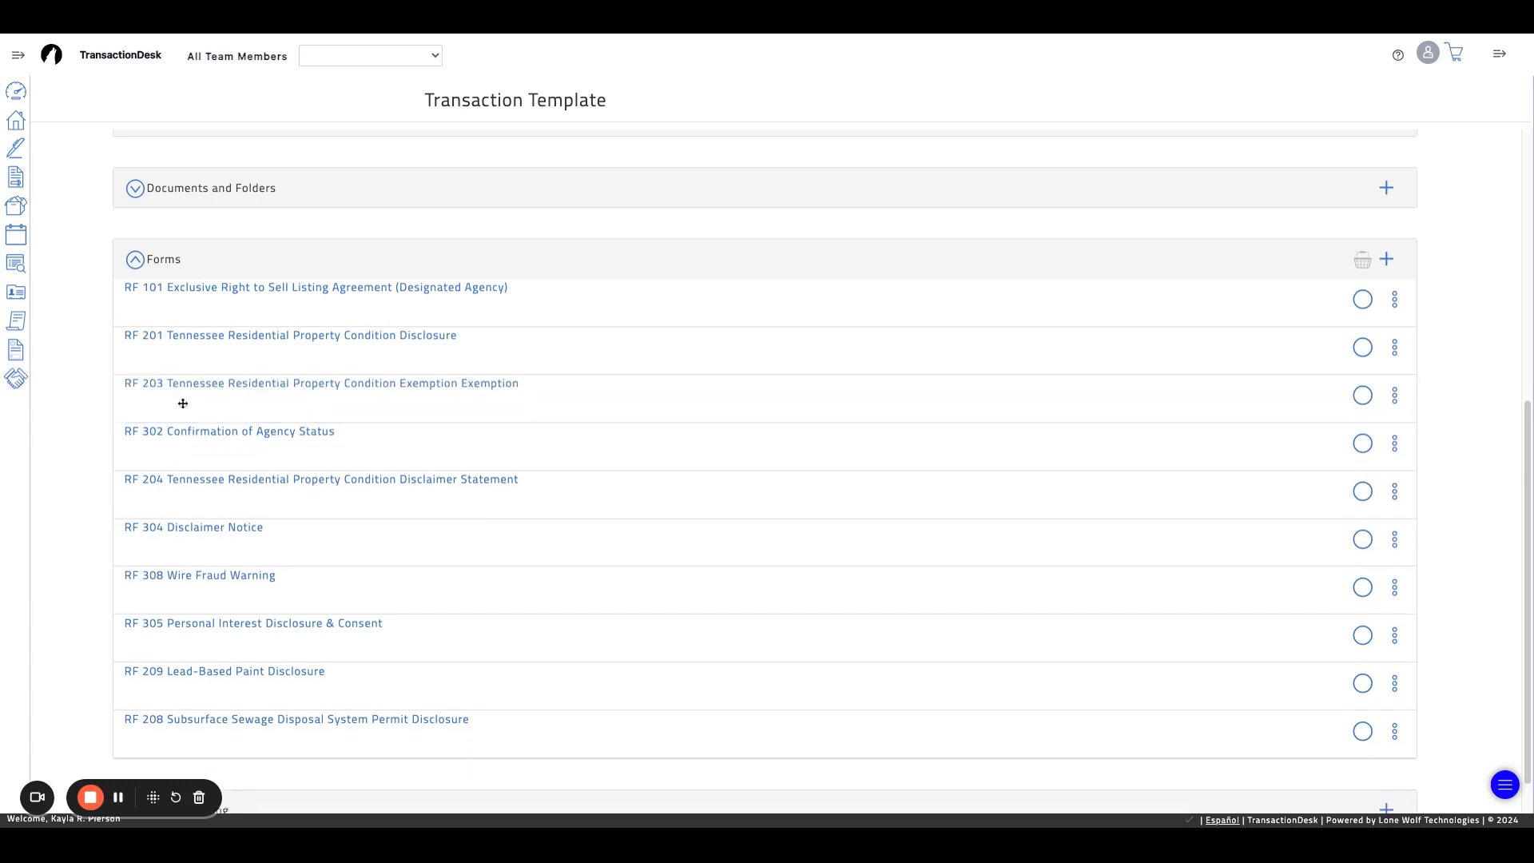
left_click_drag(175, 490, 177, 491)
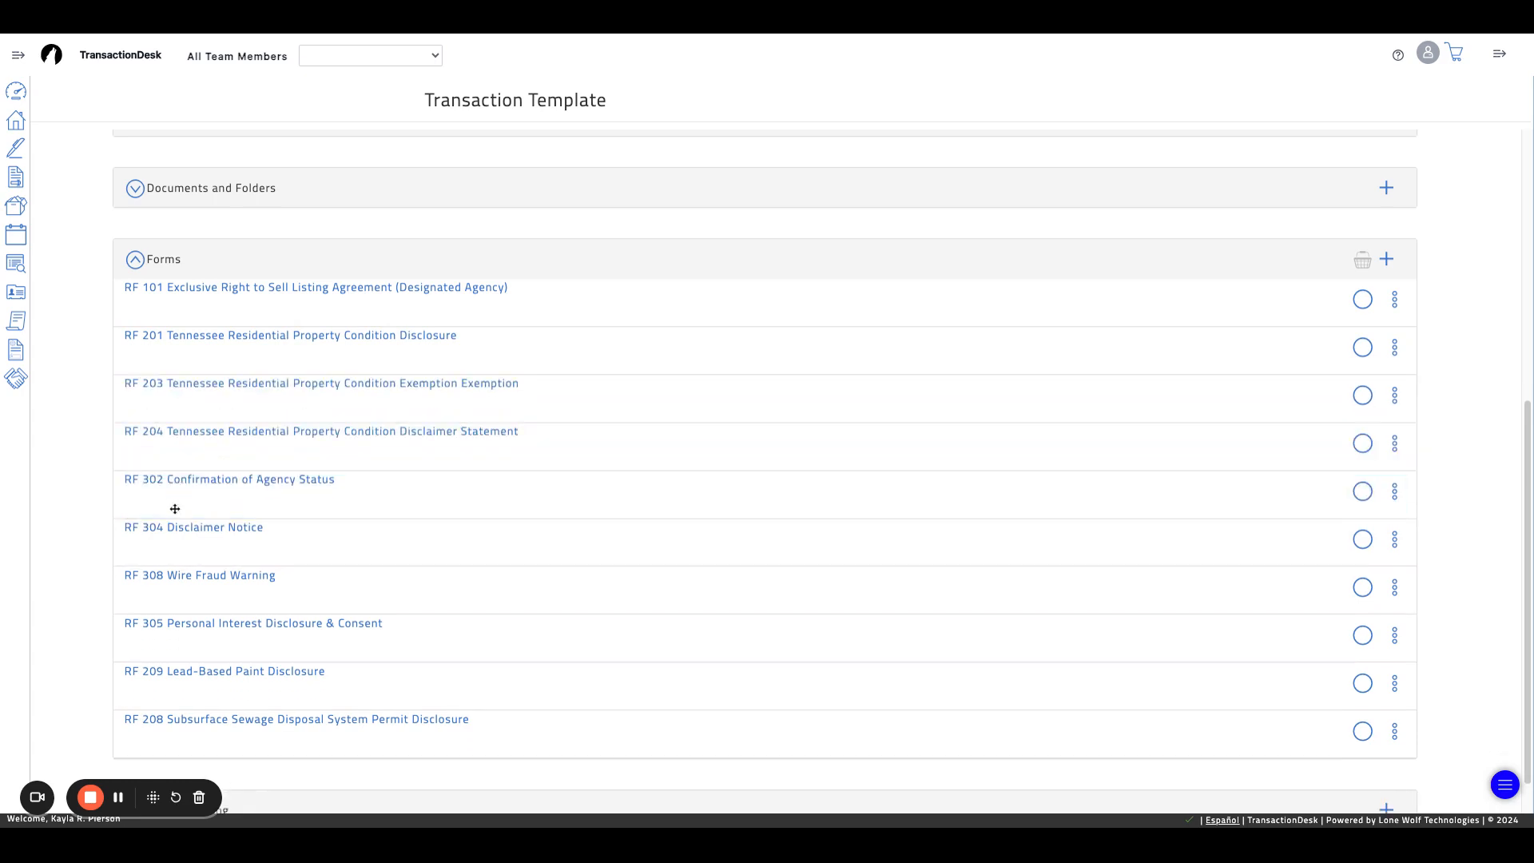
left_click_drag(158, 644, 159, 591)
left_click_drag(161, 685, 174, 731)
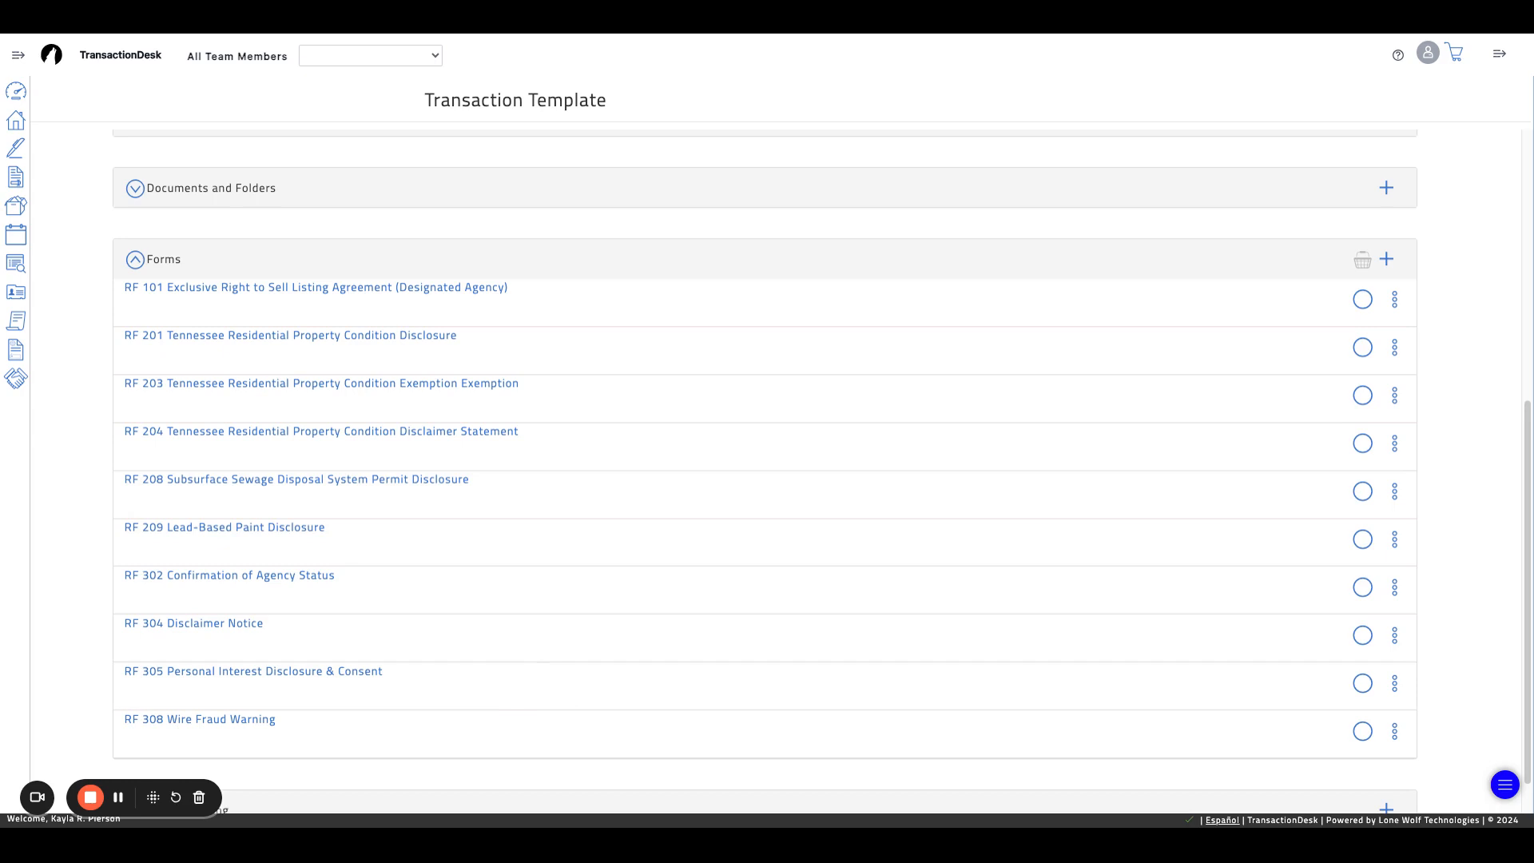
- Add RF 111 Co-Listing Agreement (Between Two Firms) from the 2024 TAR Residential Forms to the template
left_click(1389, 260)
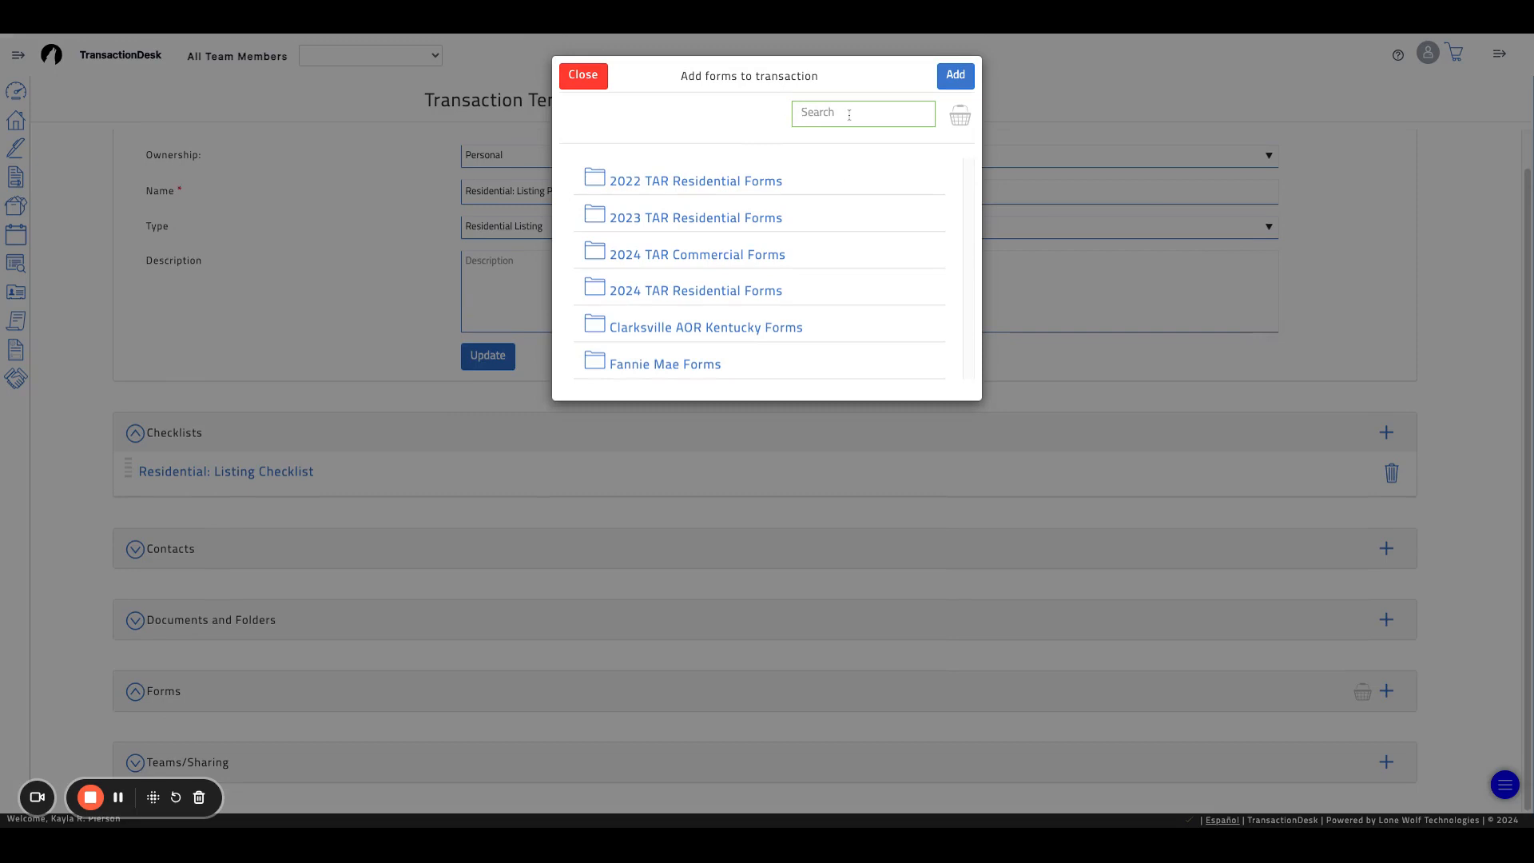
left_click(673, 290)
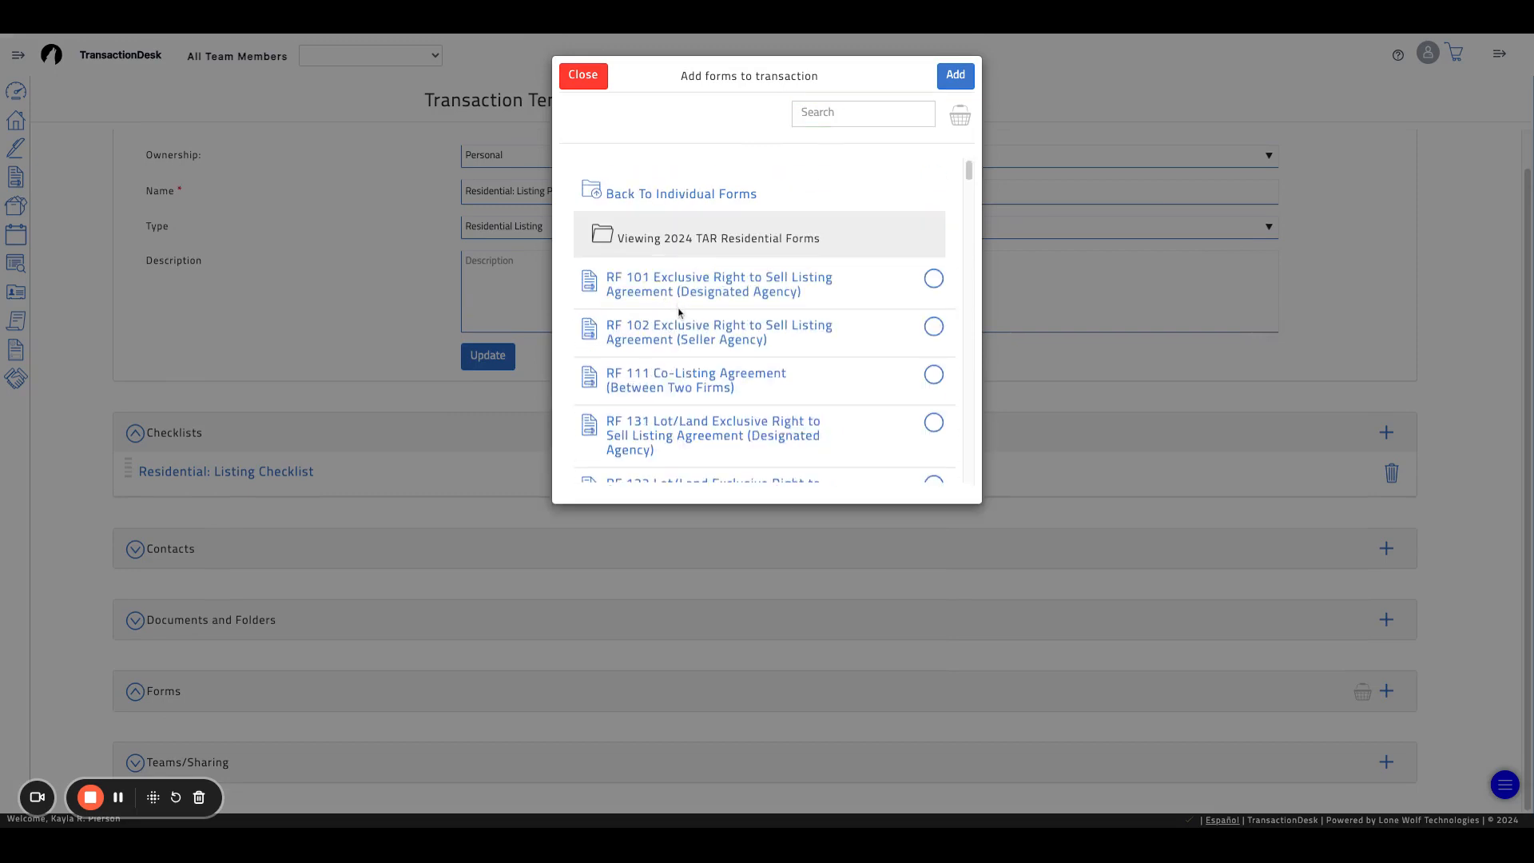
left_click(933, 374)
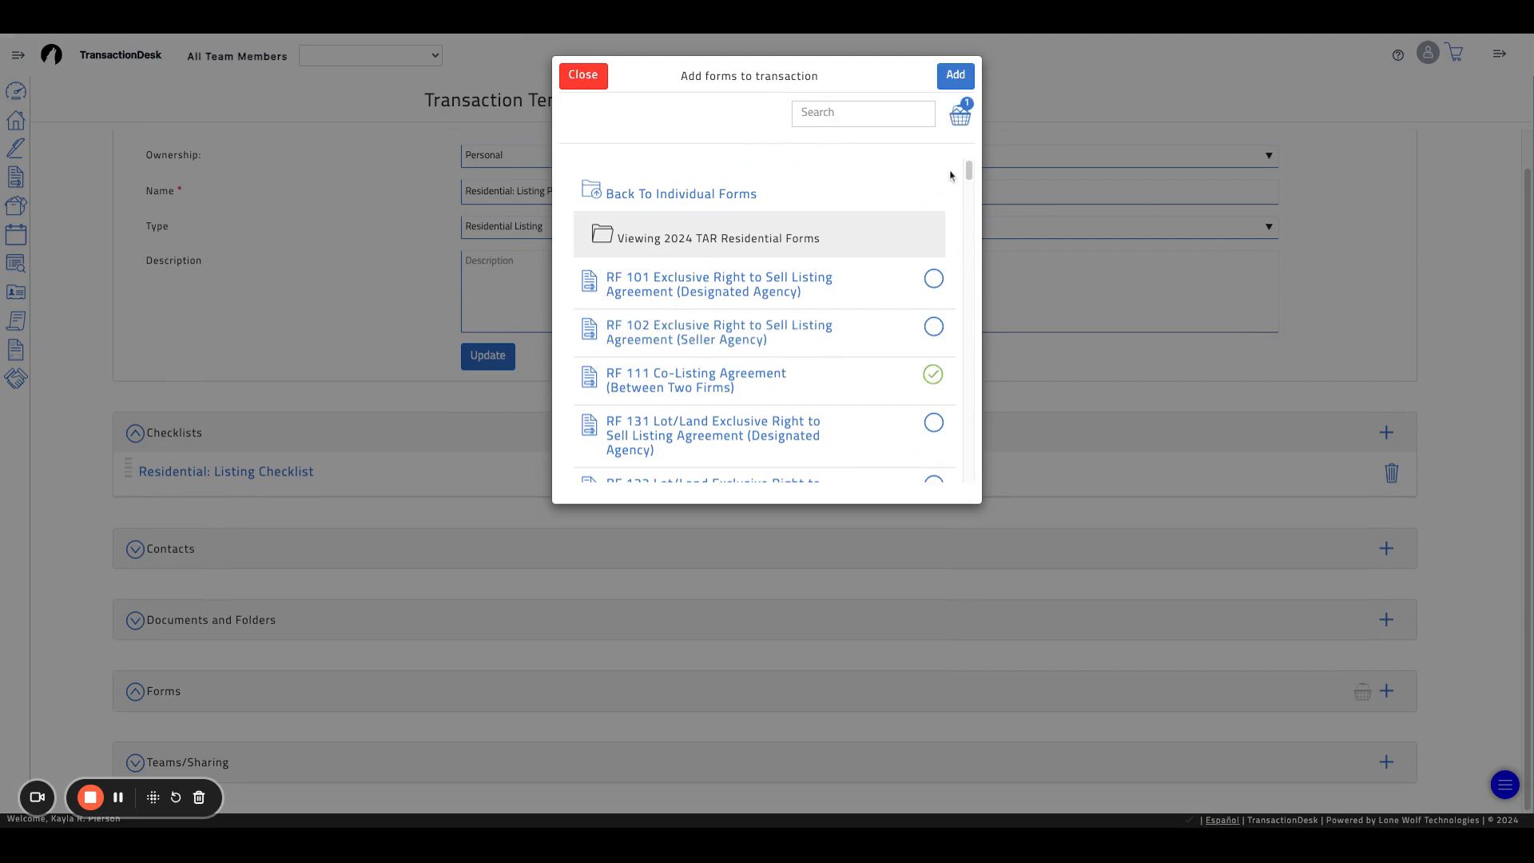
left_click(957, 75)
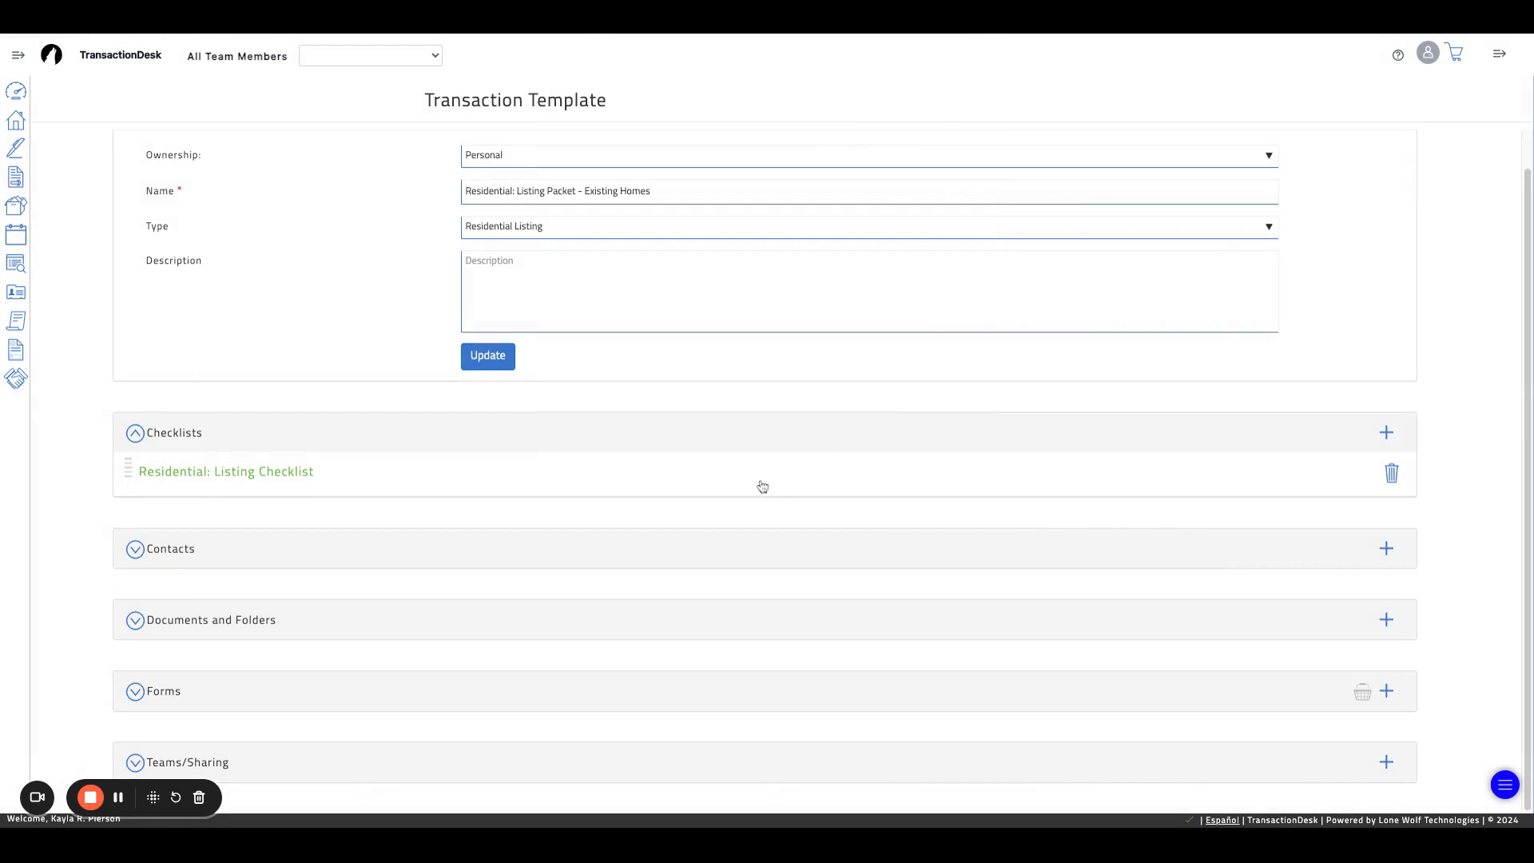
- Move RF 111 Co-Listing Agreement directly below RF 101 in the template's form list
left_click(637, 690)
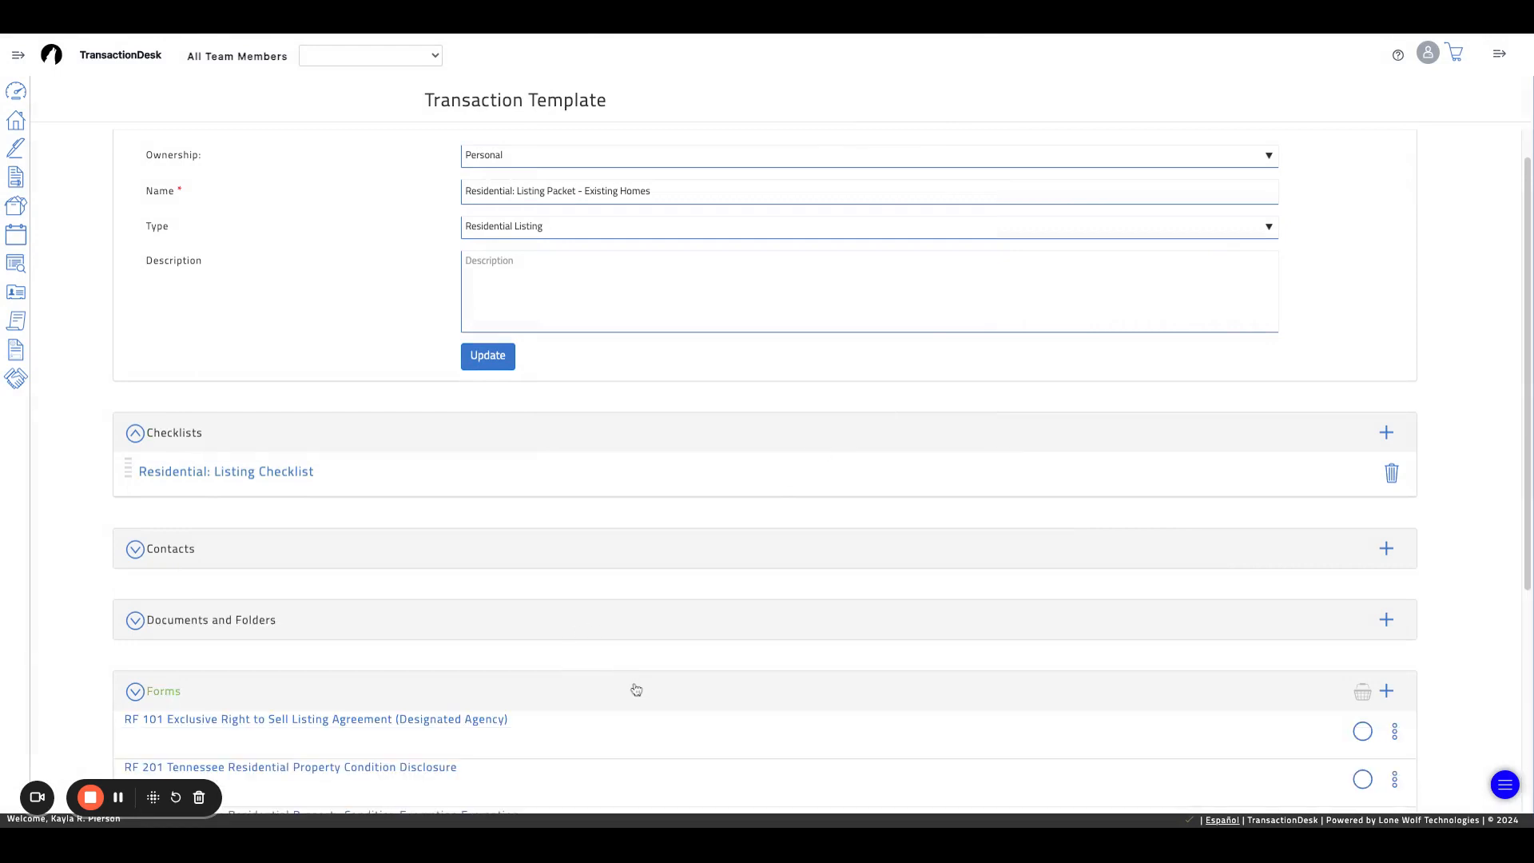
scroll(643, 671, "down", 5)
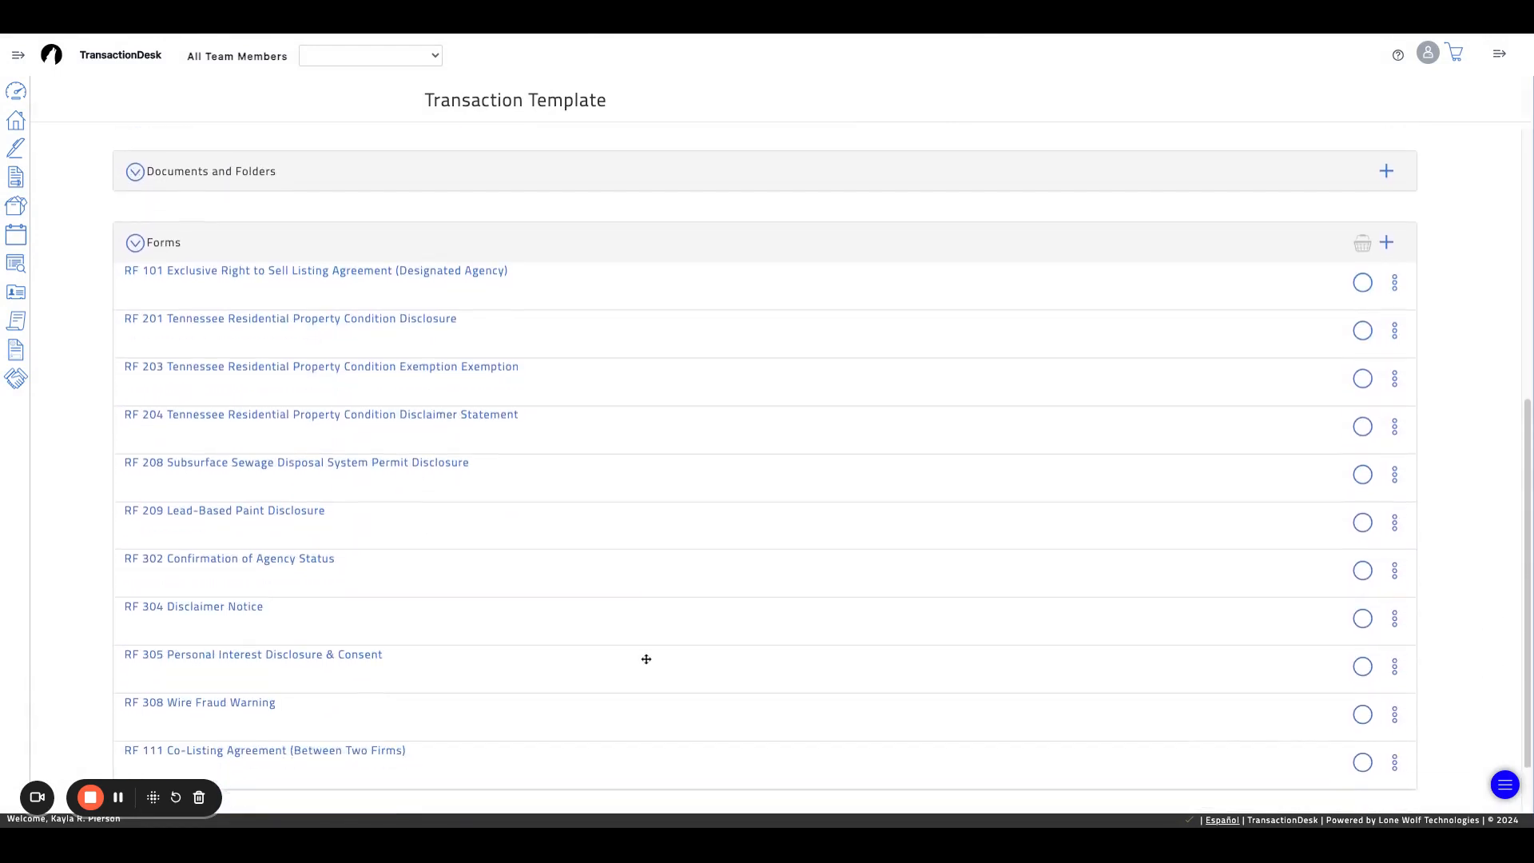
scroll(646, 660, "down", 1)
mouse_move(469, 684)
left_mouse_down()
mouse_move(464, 297)
mouse_move(470, 683)
left_mouse_up()
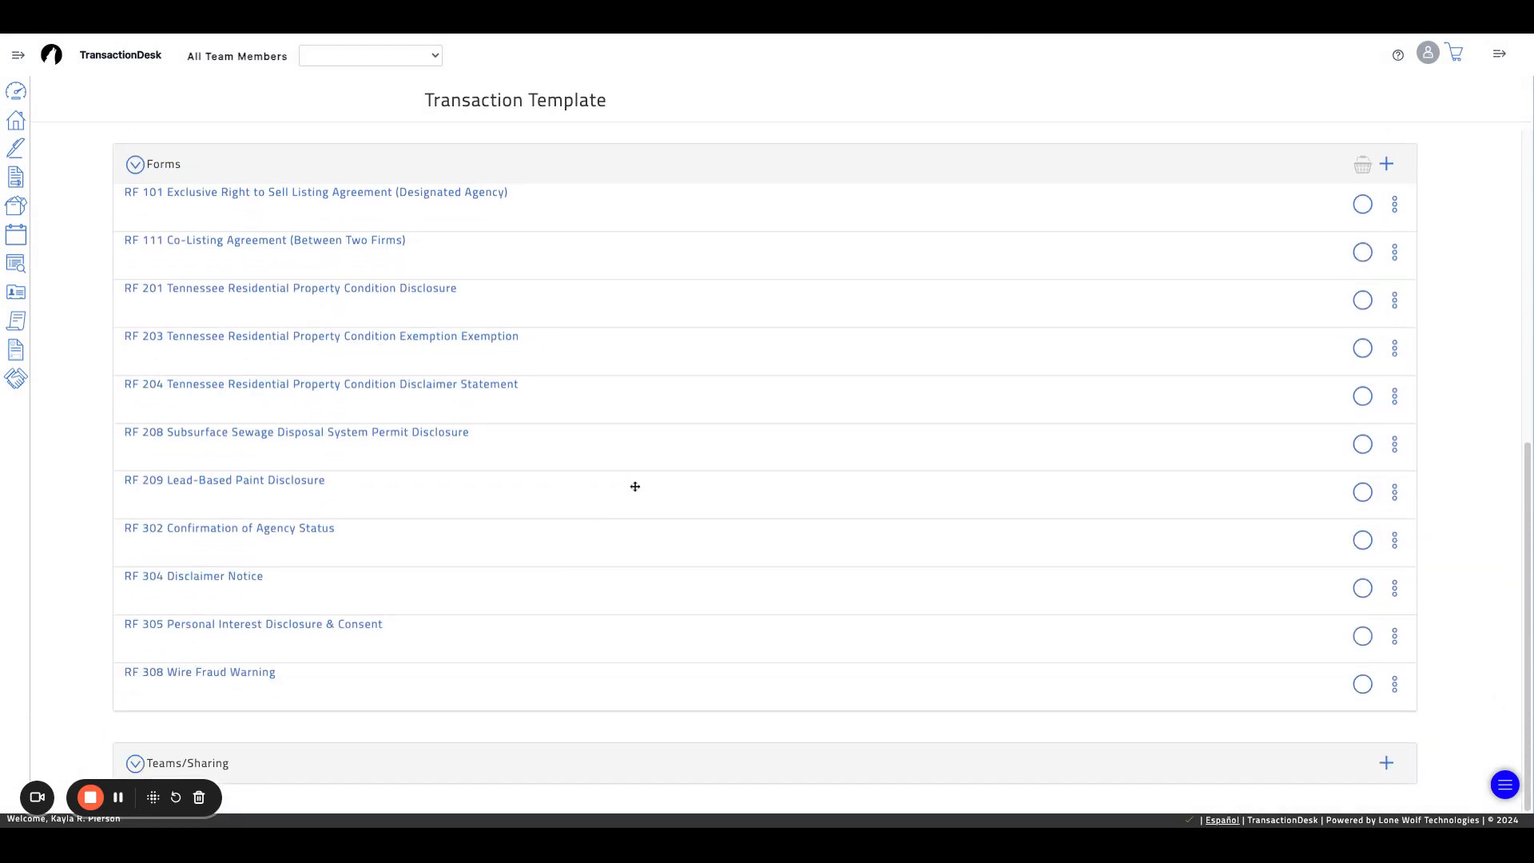
- Share the transaction template with KP Team and save the sharing settings
left_click(606, 758)
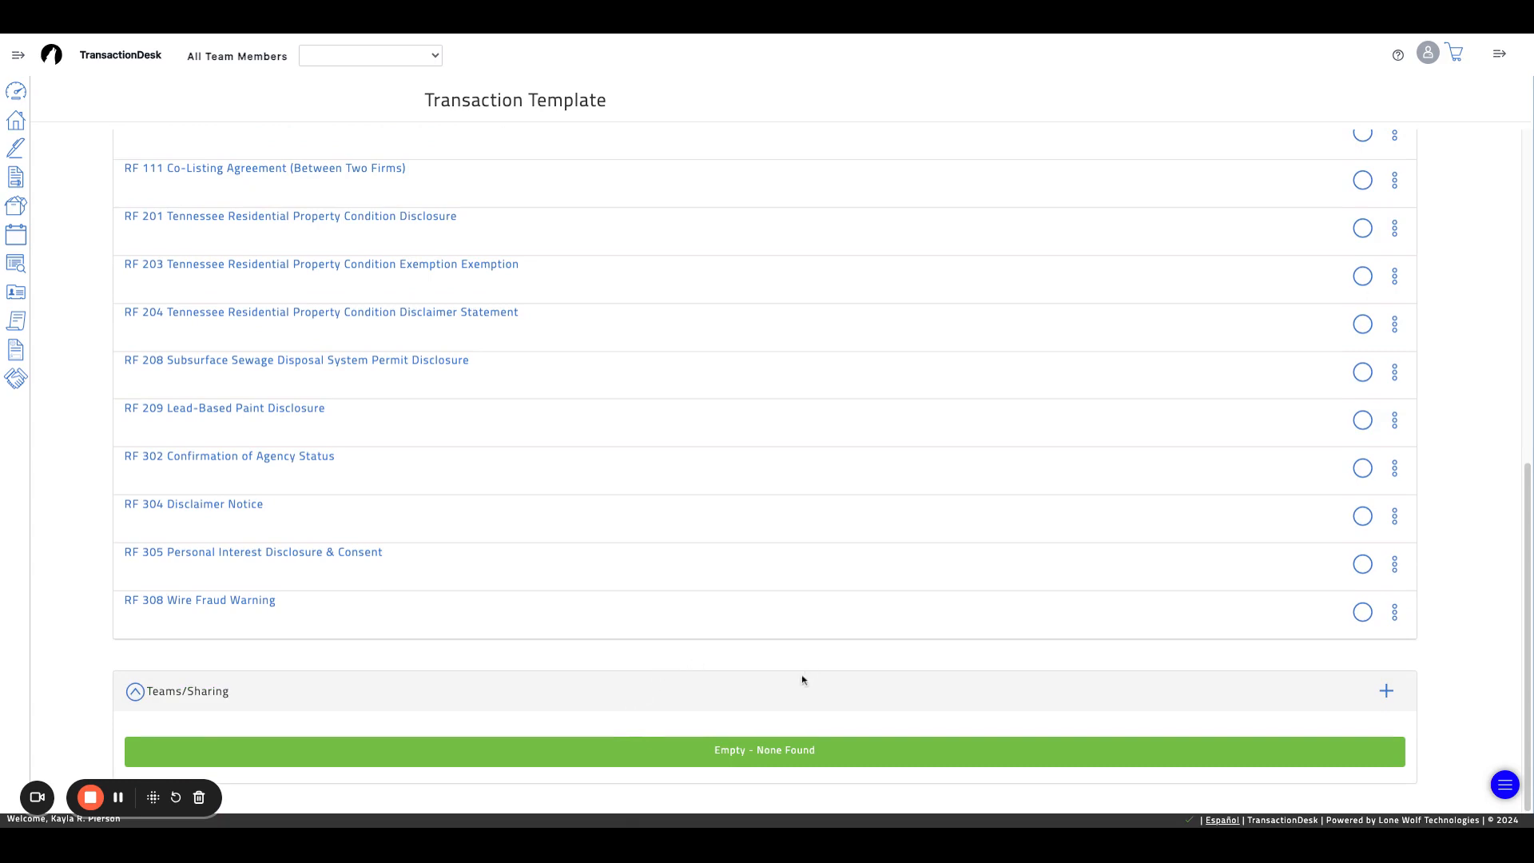
left_click(1388, 693)
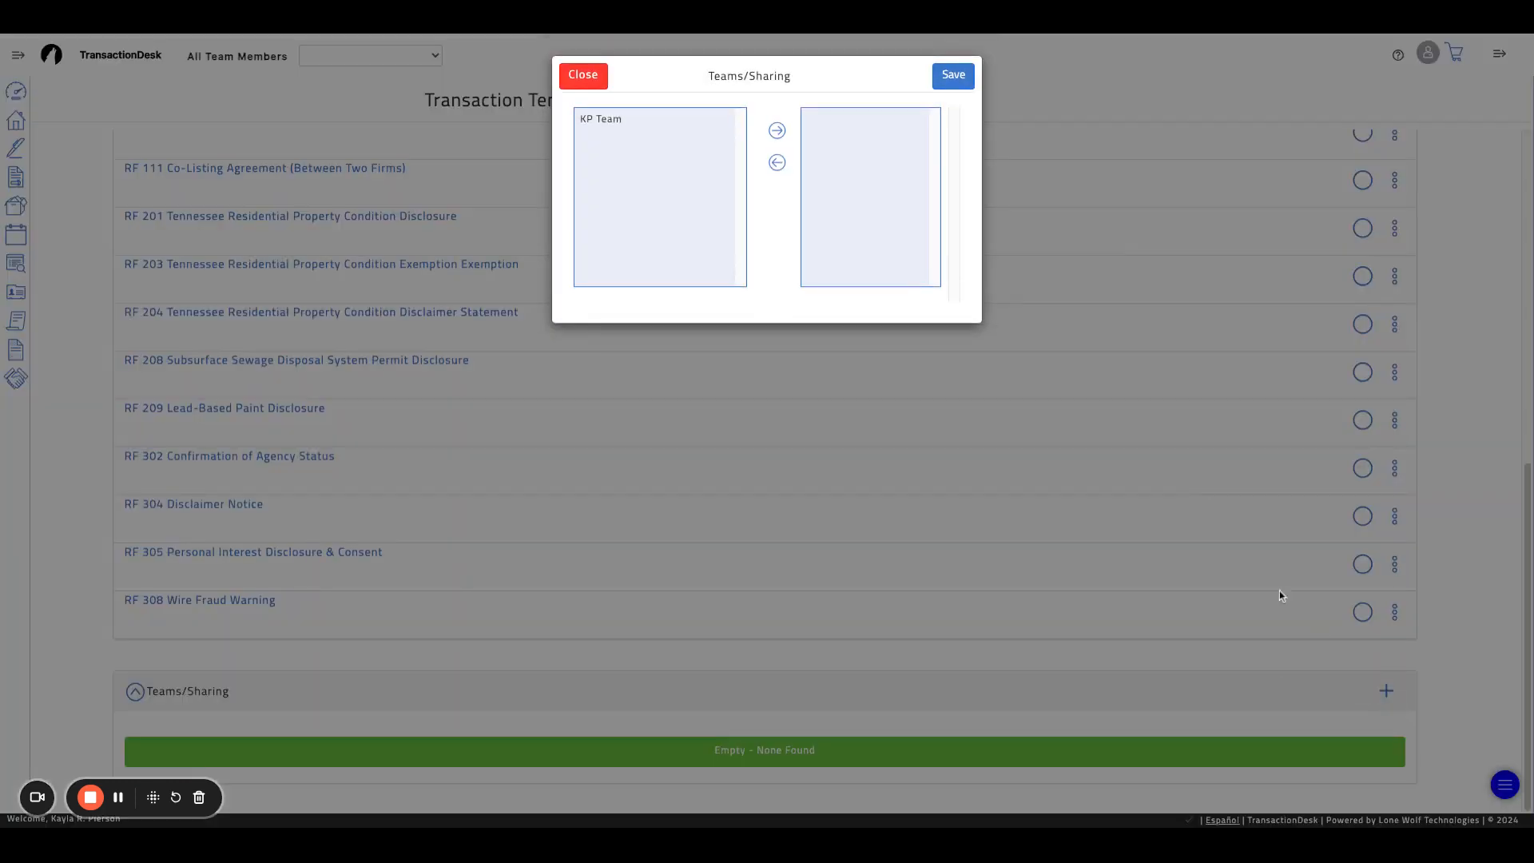
left_click(624, 121)
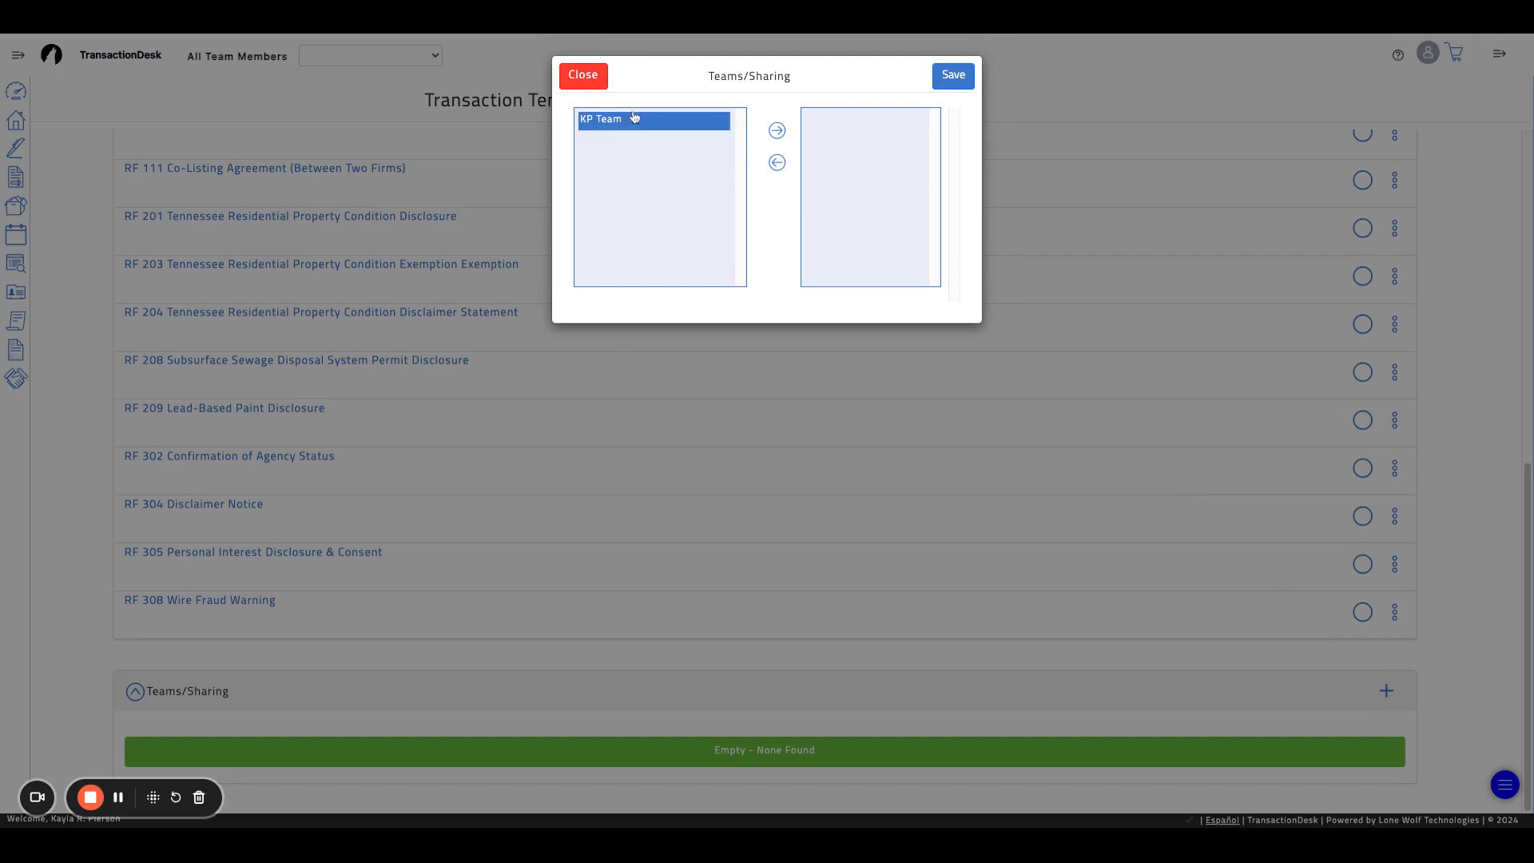
left_click(777, 131)
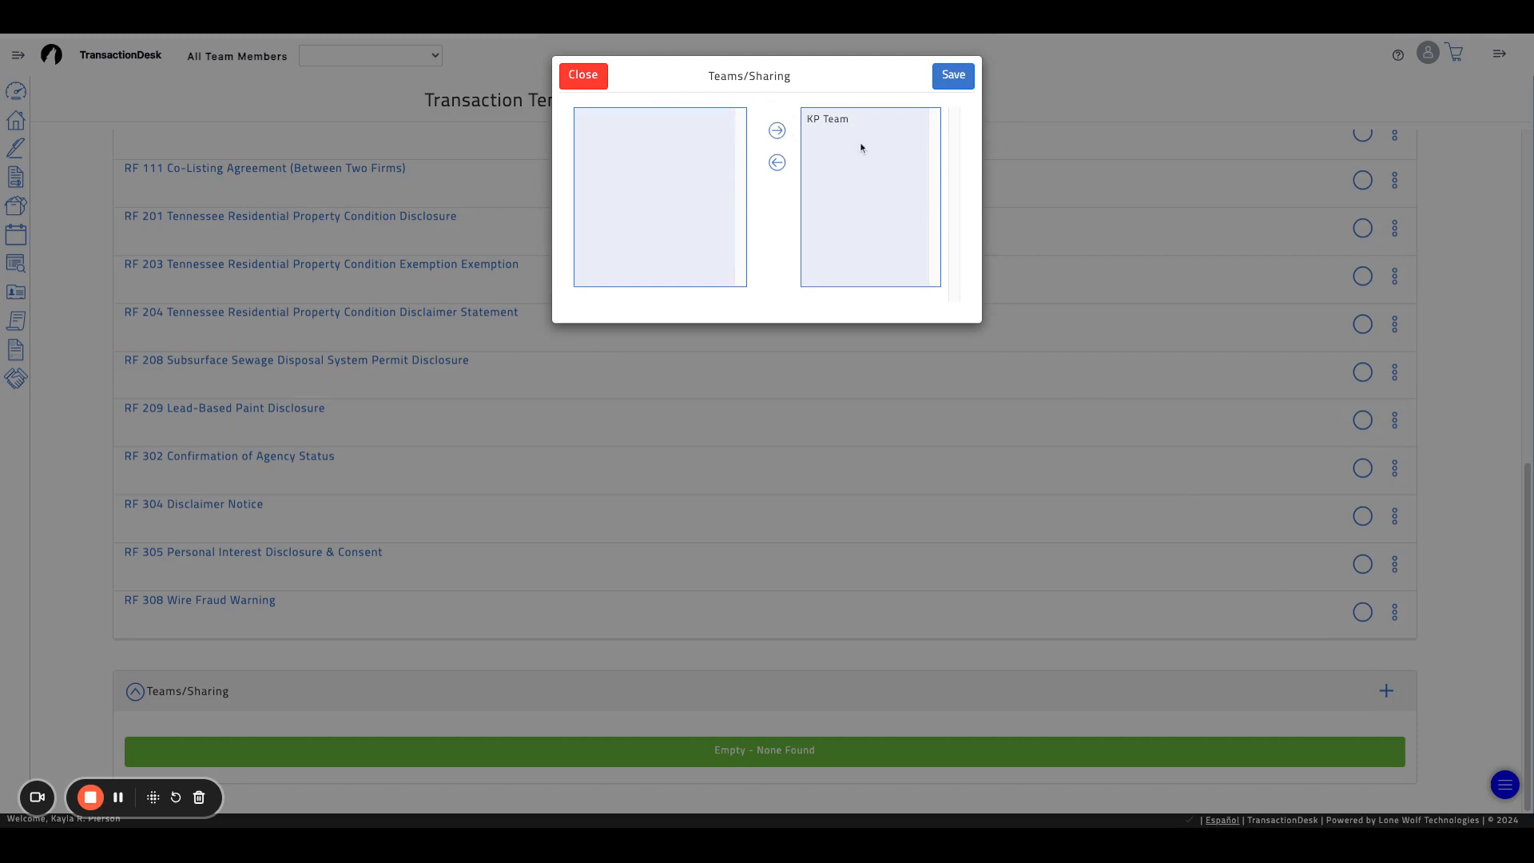
left_click(955, 76)
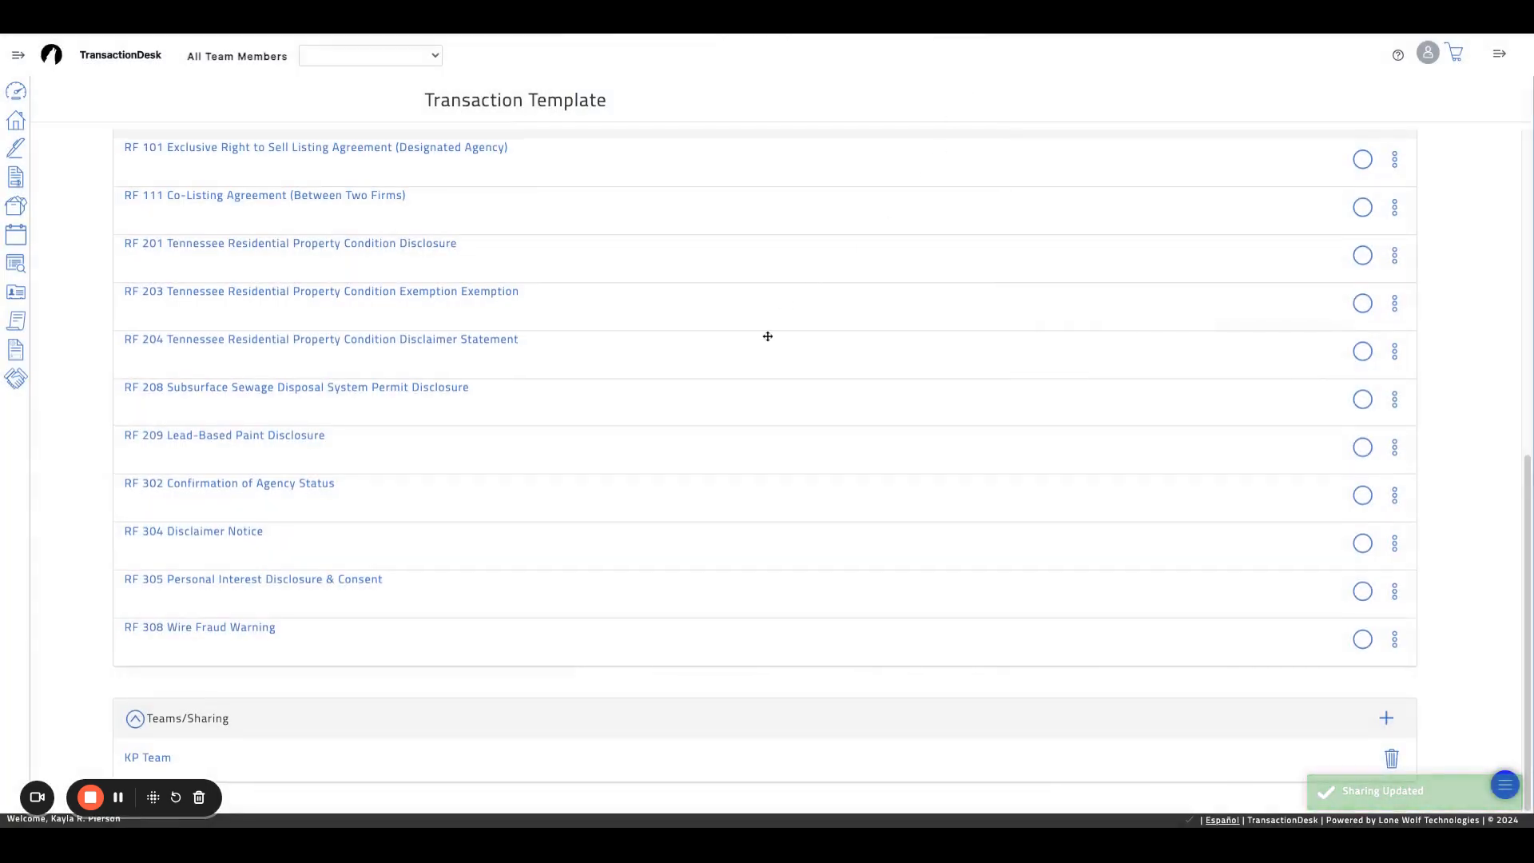
- Start a new transaction named "Training for TD" using the template "Residential: Listing Packet - Existing Homes"
scroll(770, 339, "up", 8)
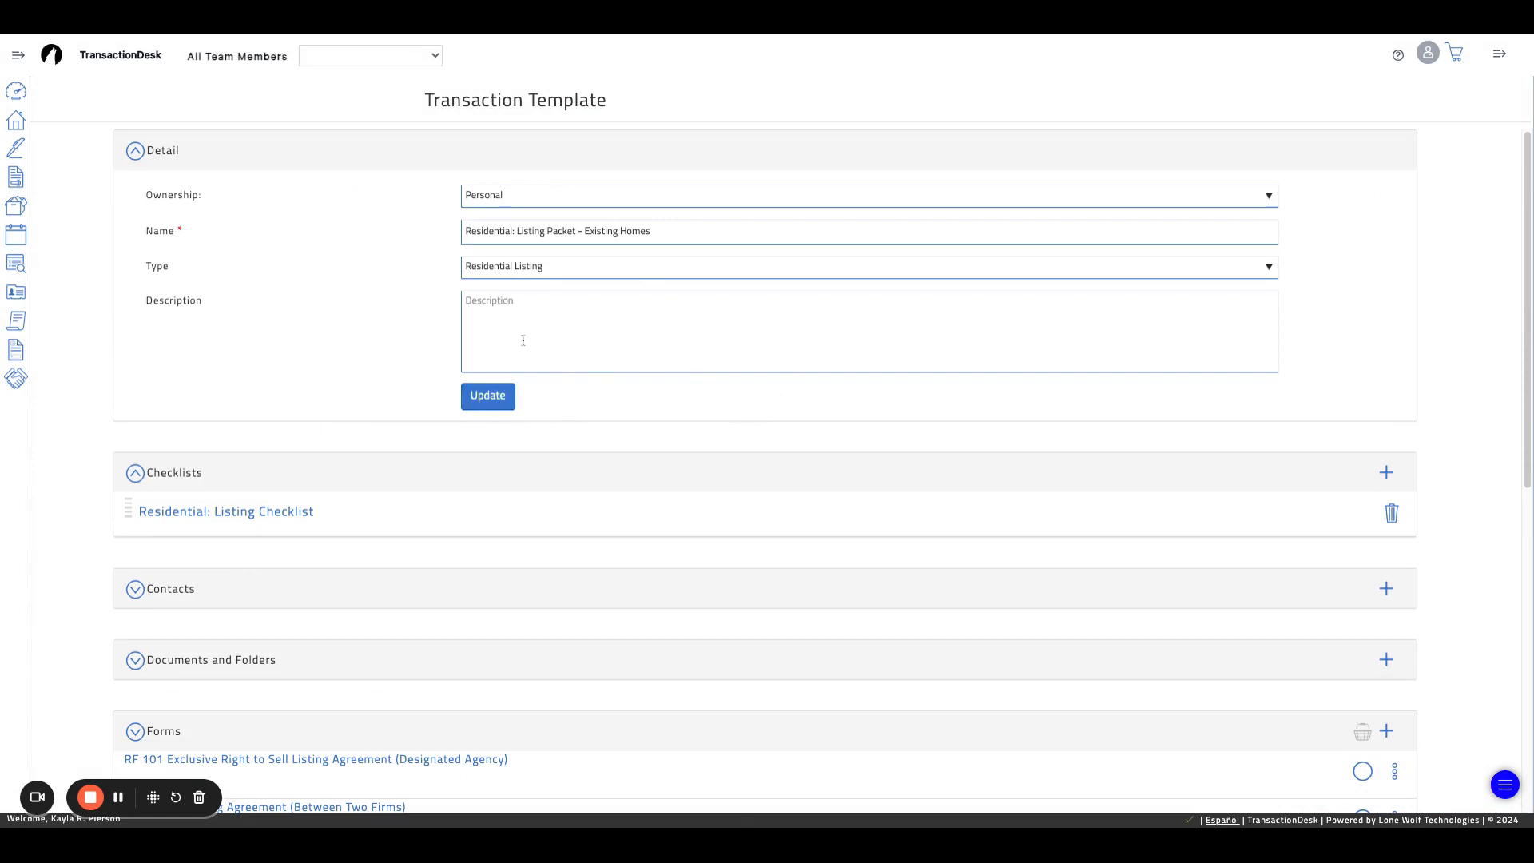
left_click(14, 123)
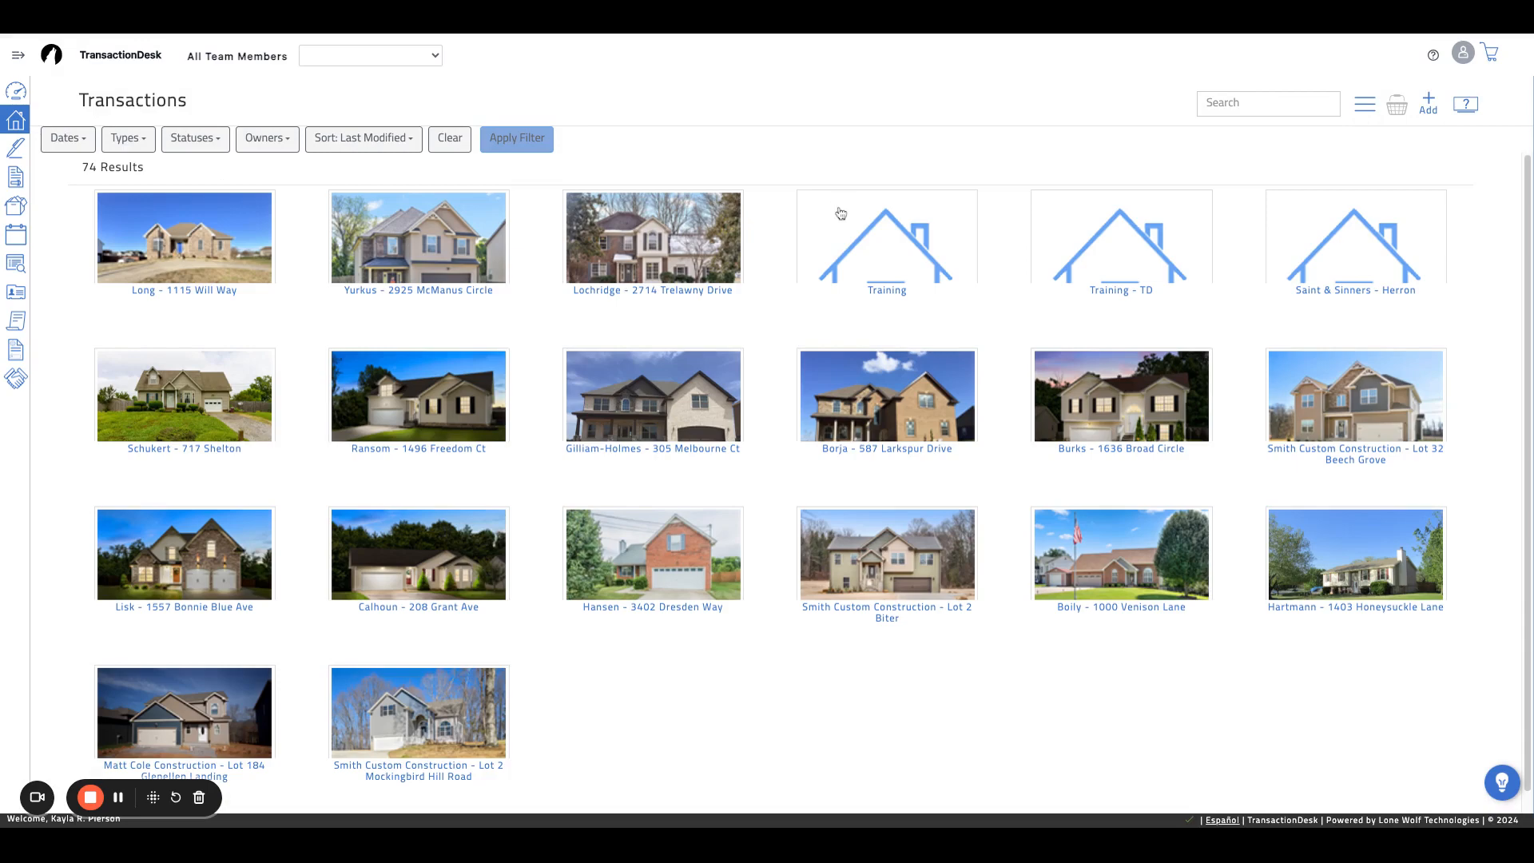
left_click(1432, 100)
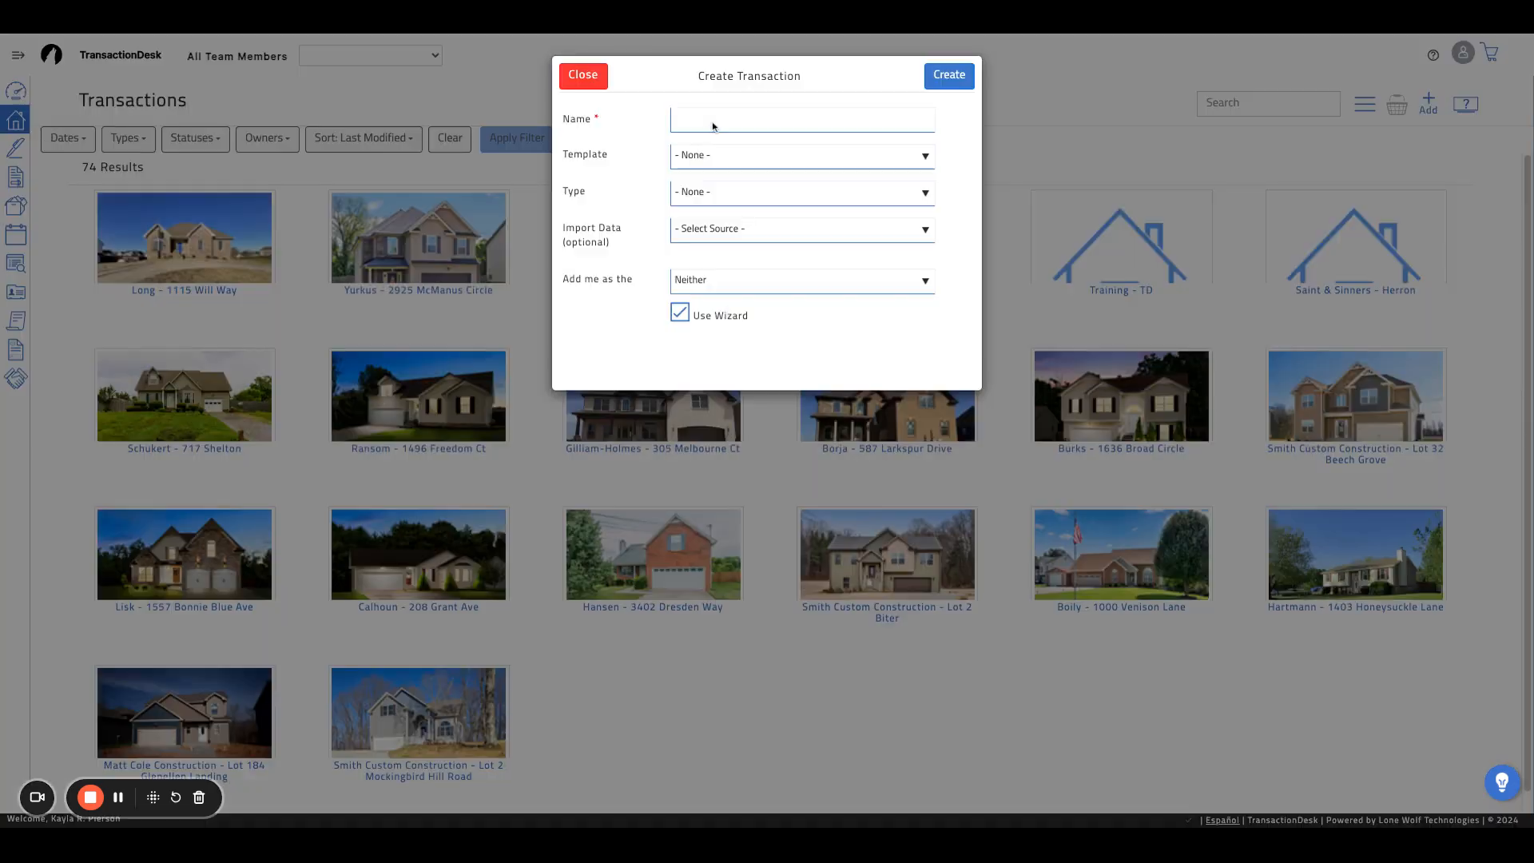
type("Training for TD")
key("Tab")
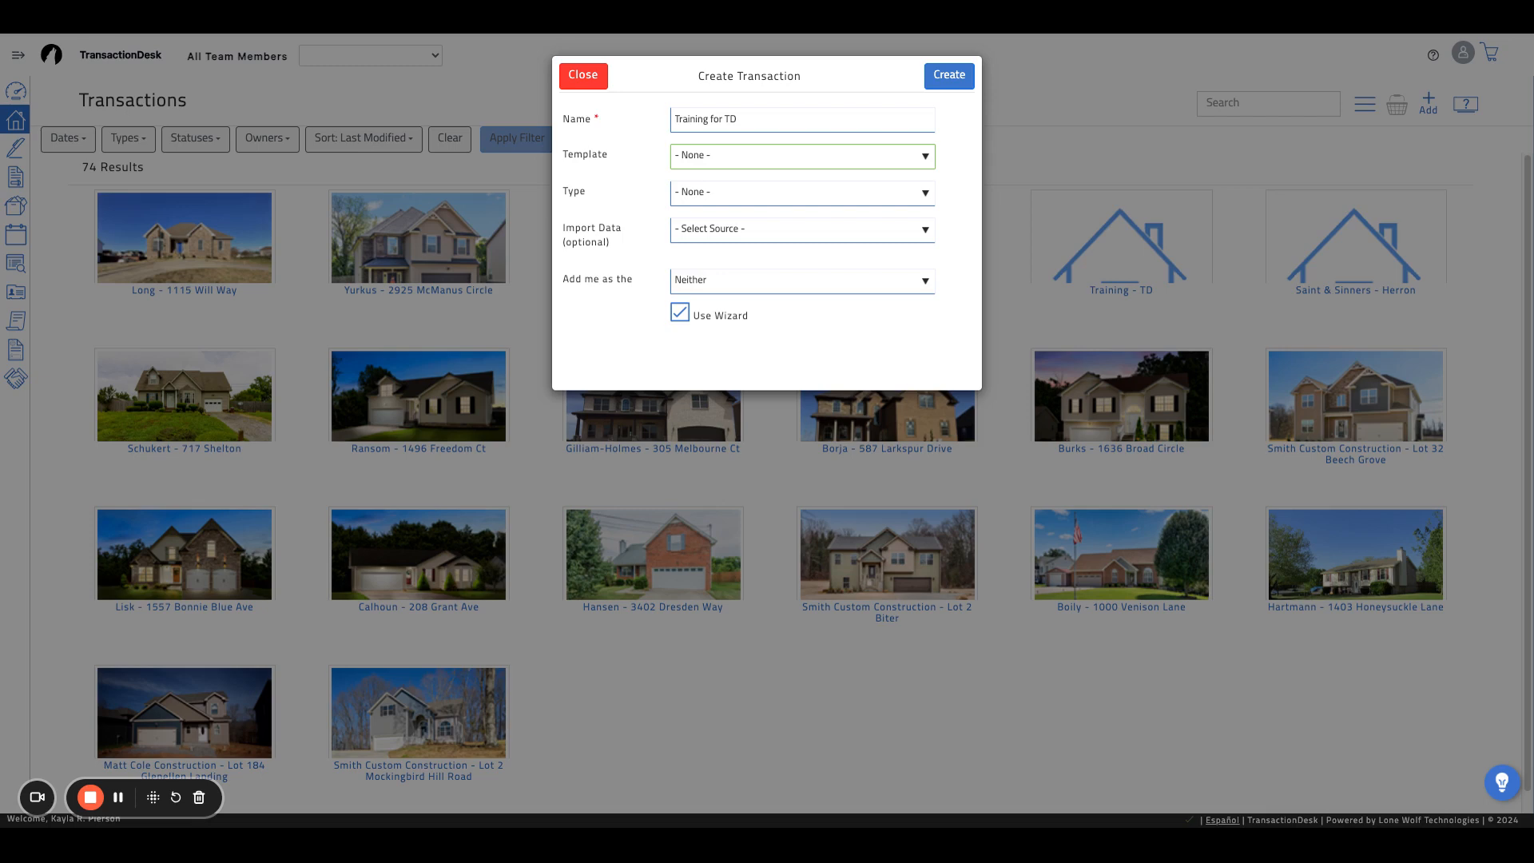
left_click(721, 292)
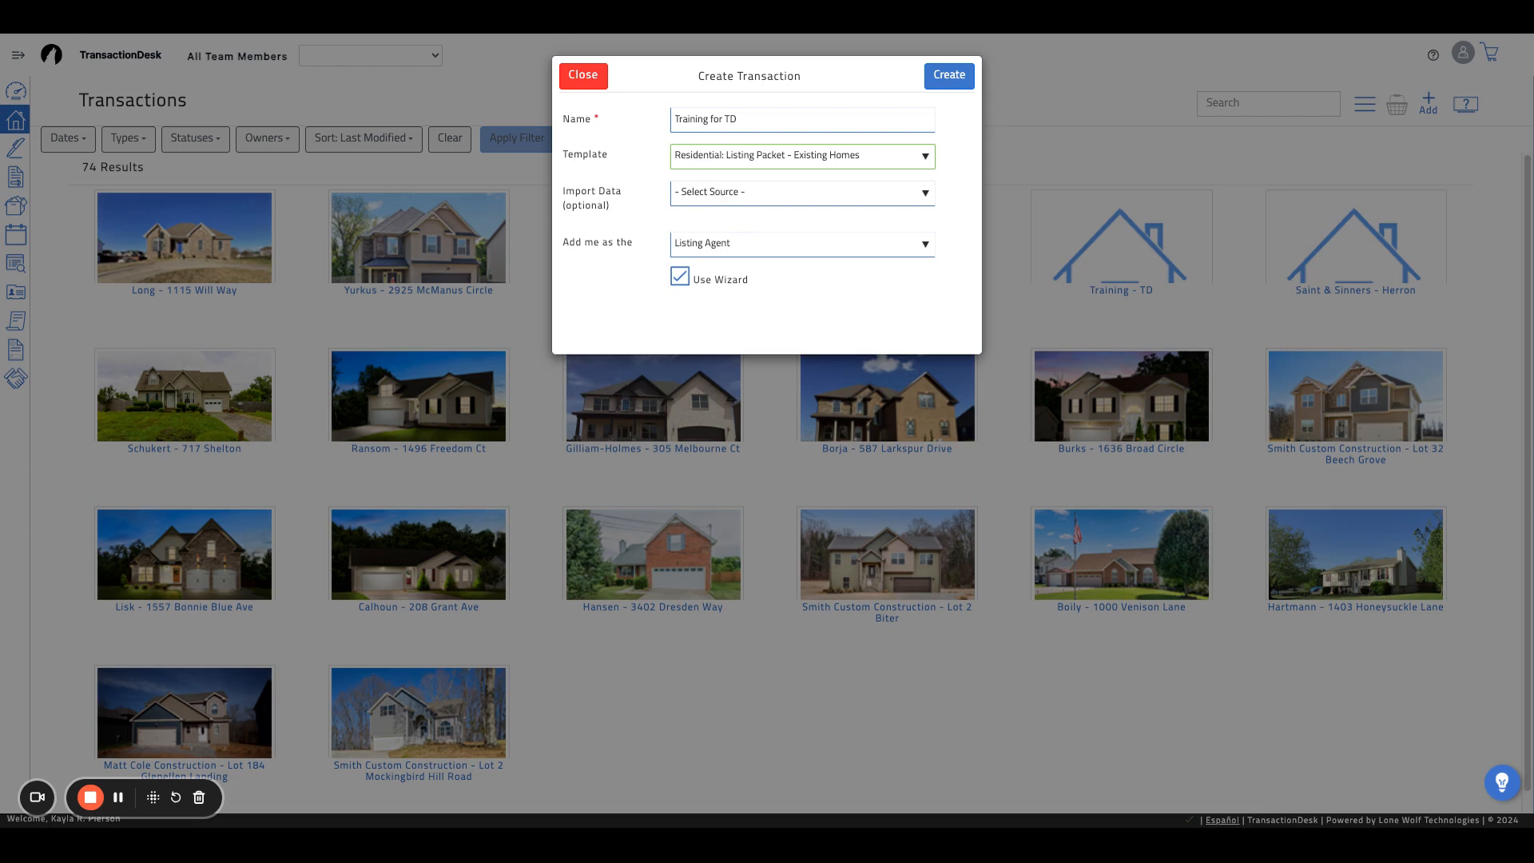
- Create the transaction without an import source and complete all five wizard stages, keeping the template's details, contacts, forms and documents
left_click(803, 193)
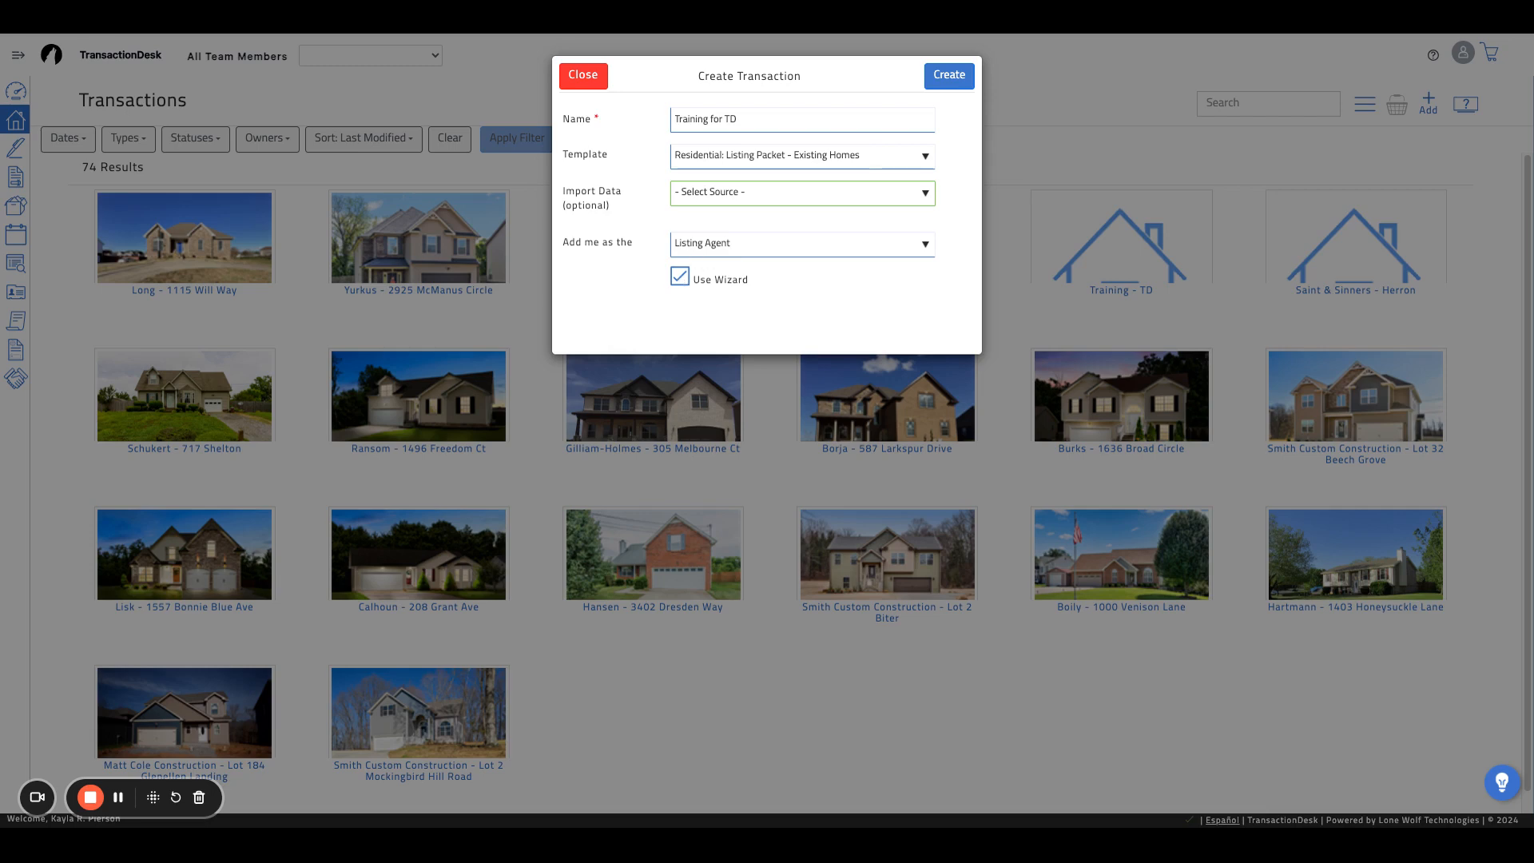
left_click(951, 80)
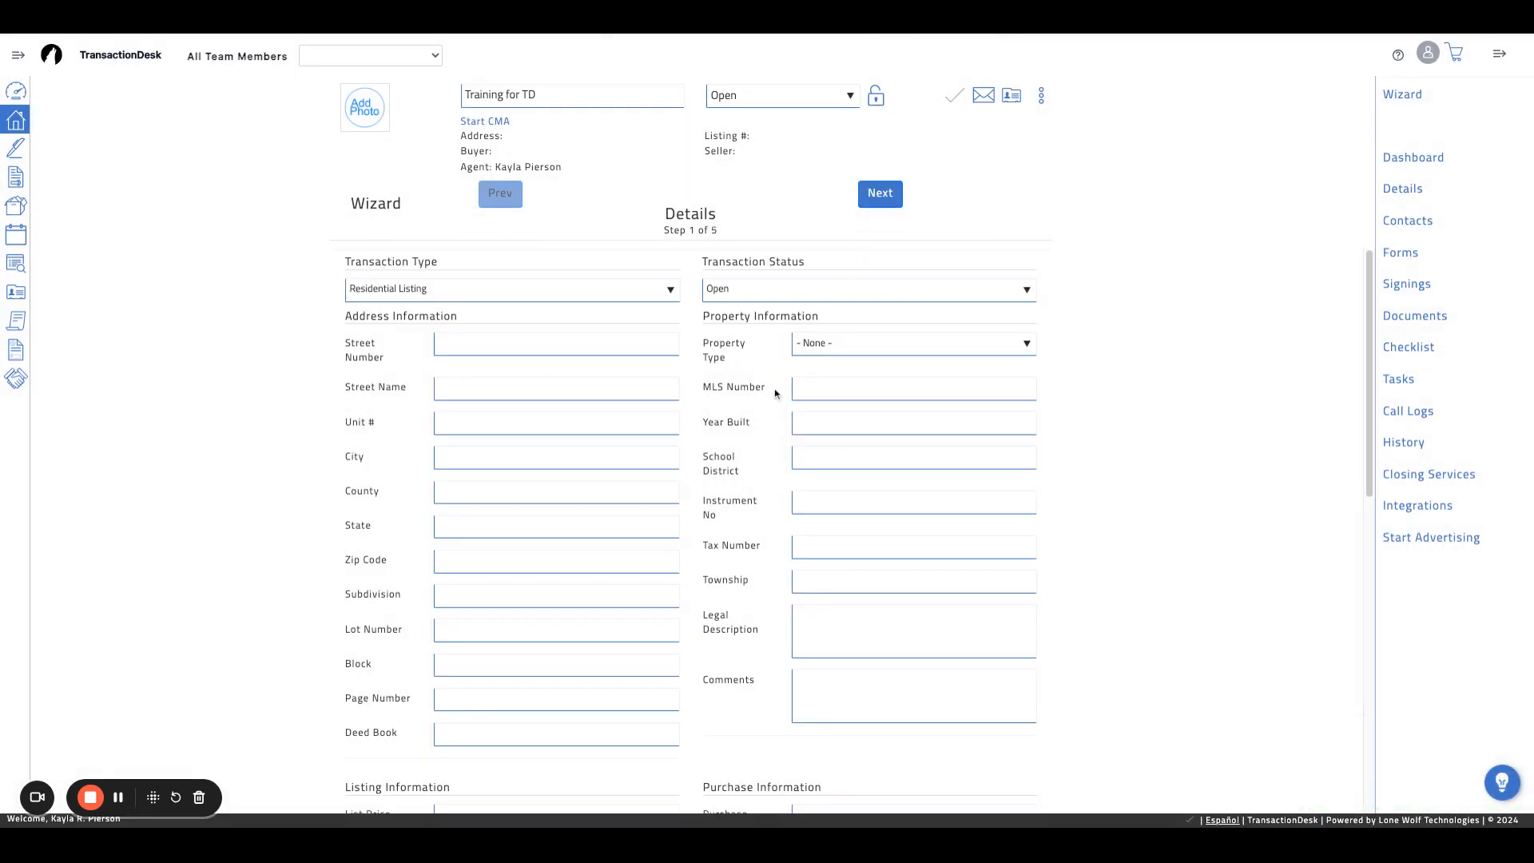
left_click(875, 197)
left_click(875, 198)
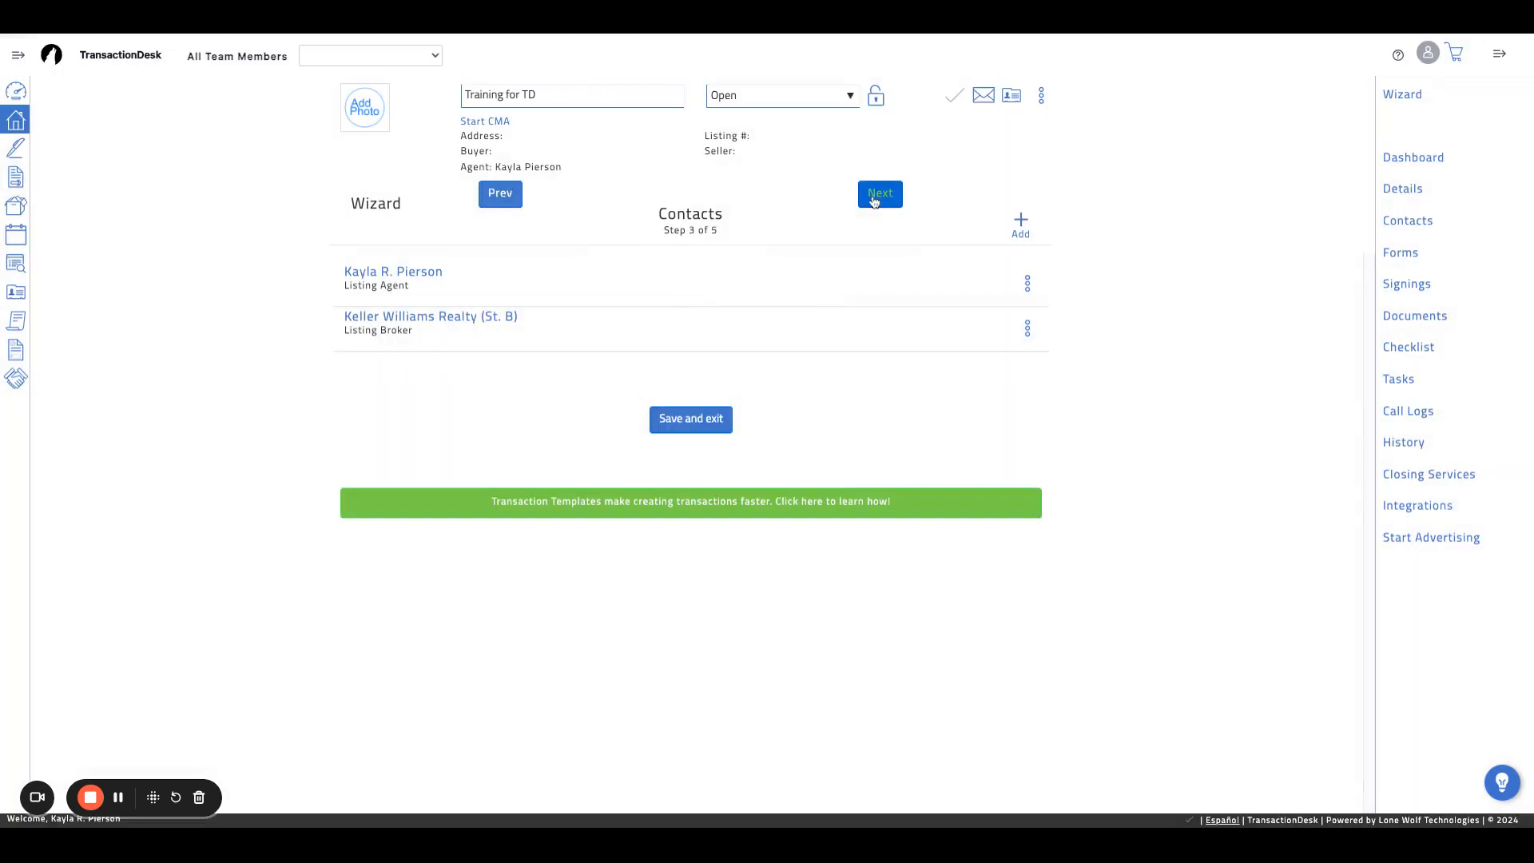
left_click(875, 198)
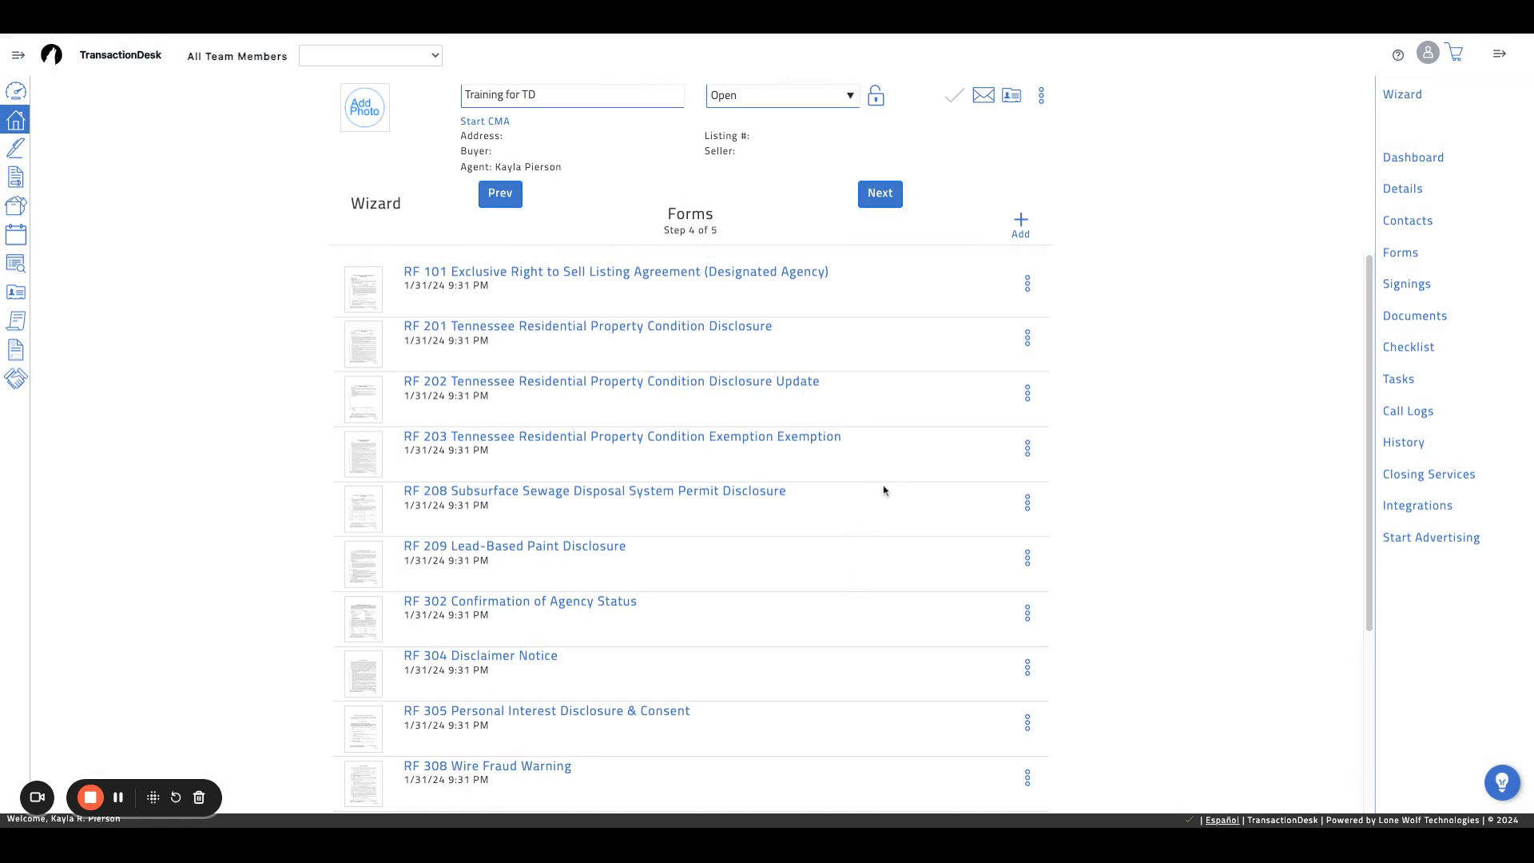
left_click(884, 204)
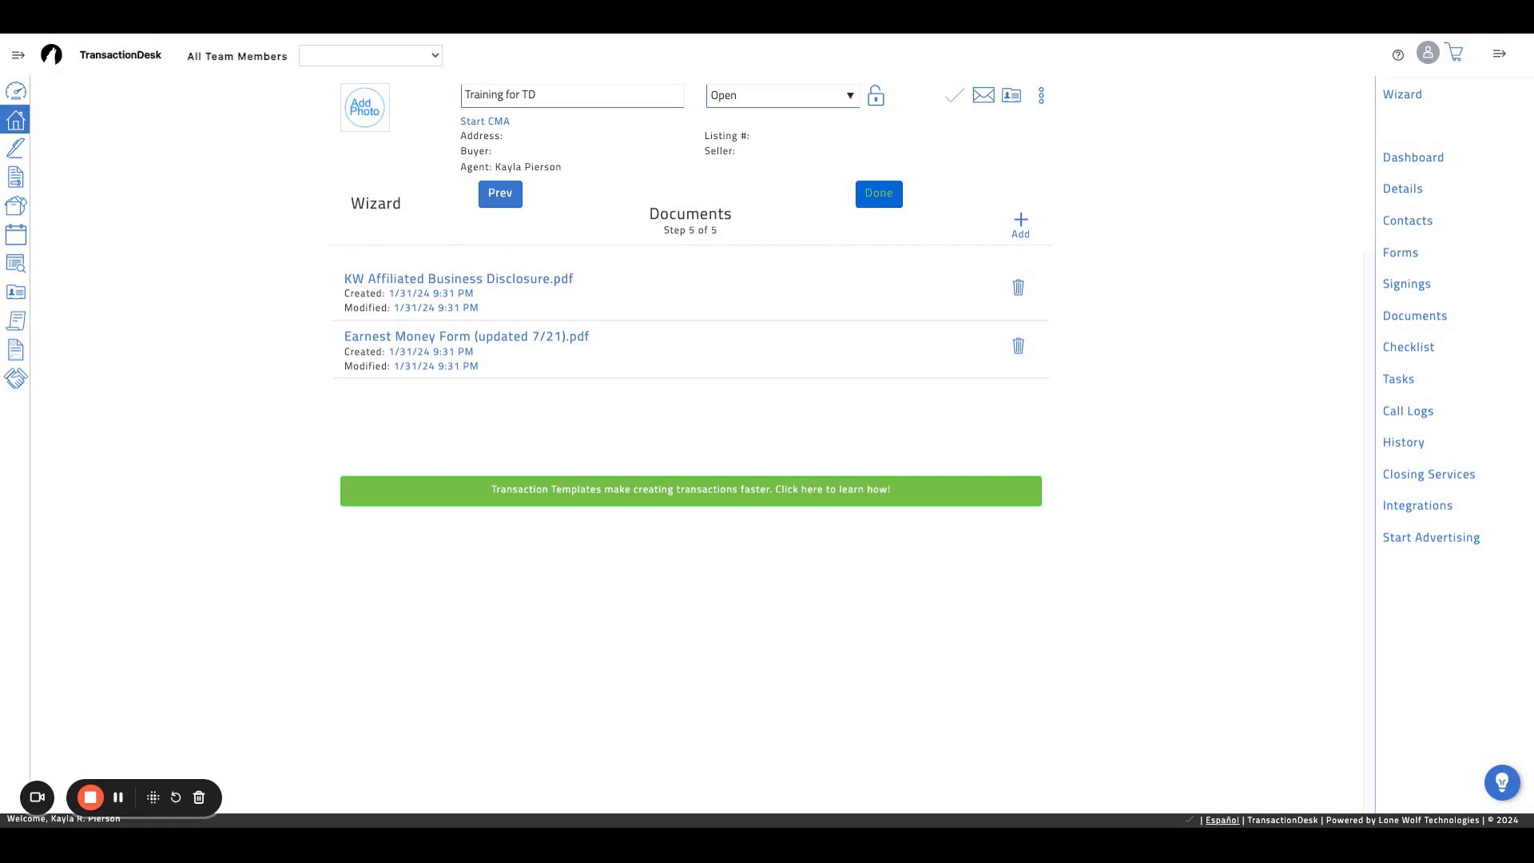
left_click(880, 194)
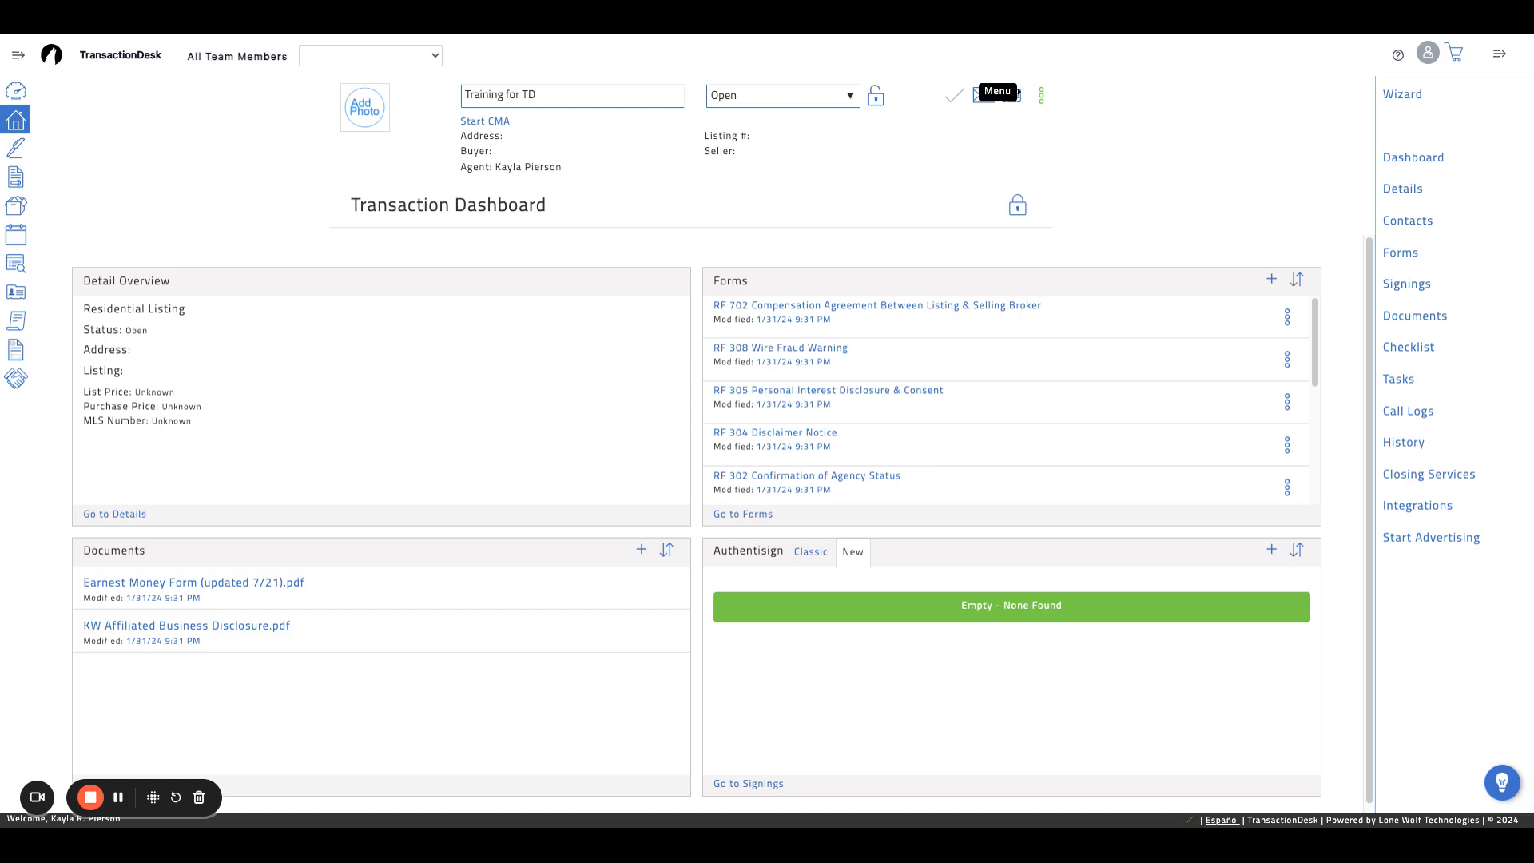
- Apply the template "Residential: Buyer Offer Packet" to the "Training for TD" transaction
left_click(1041, 95)
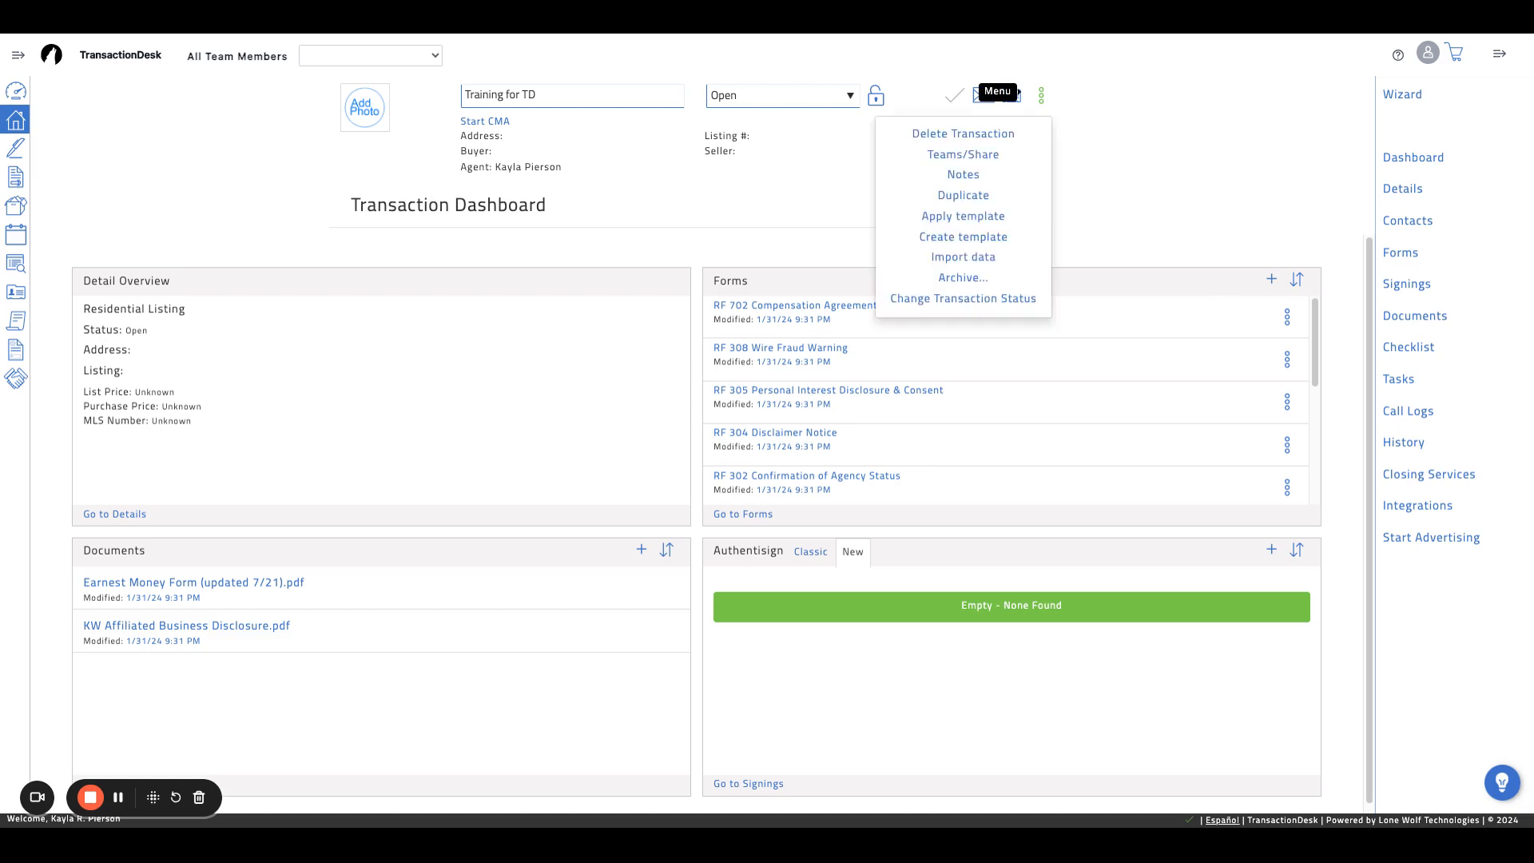
left_click(986, 223)
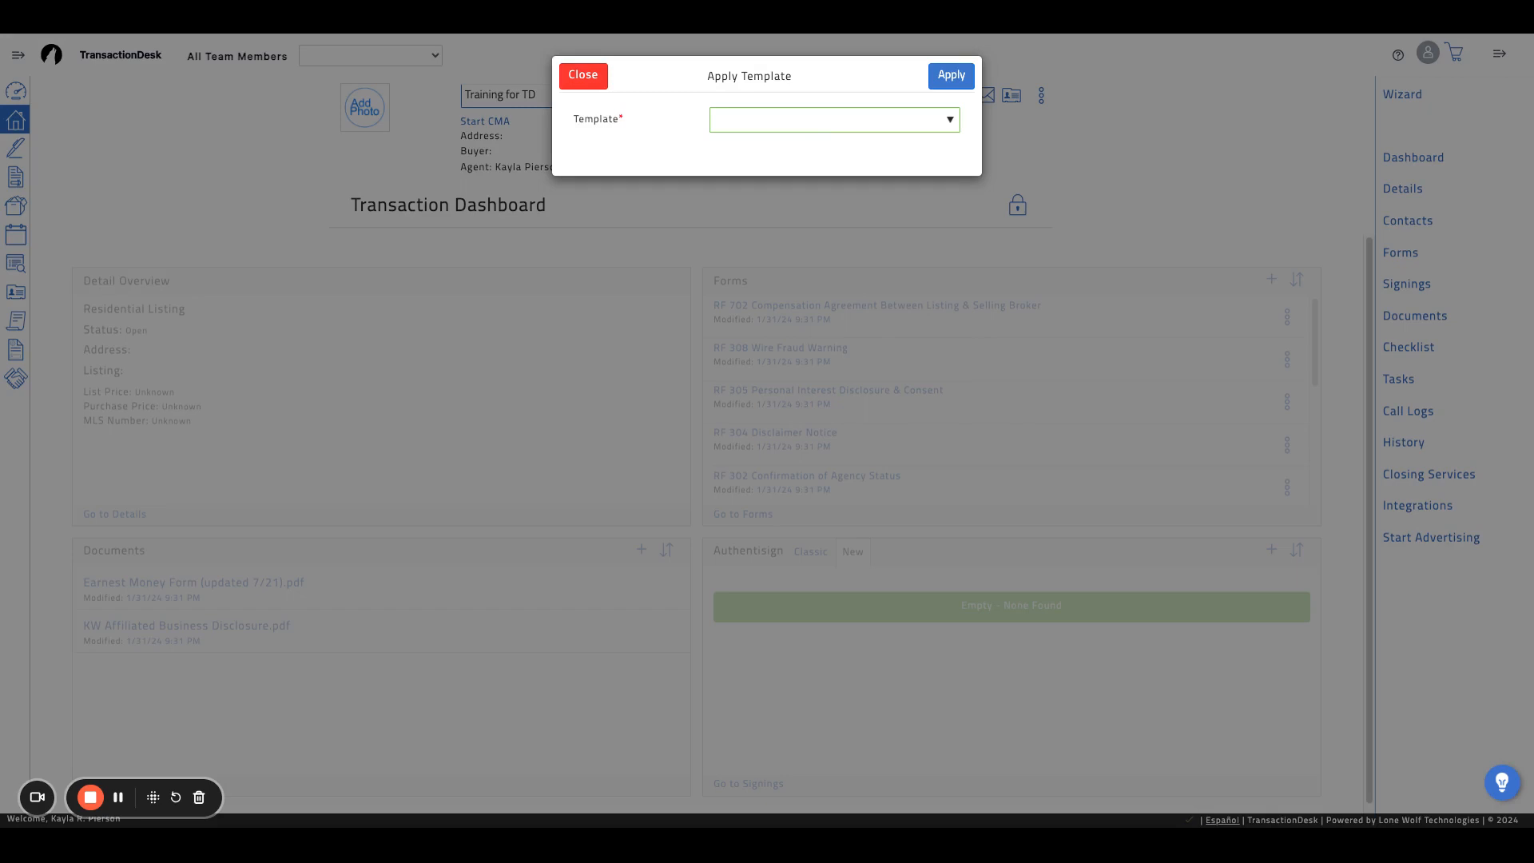
left_click(855, 210)
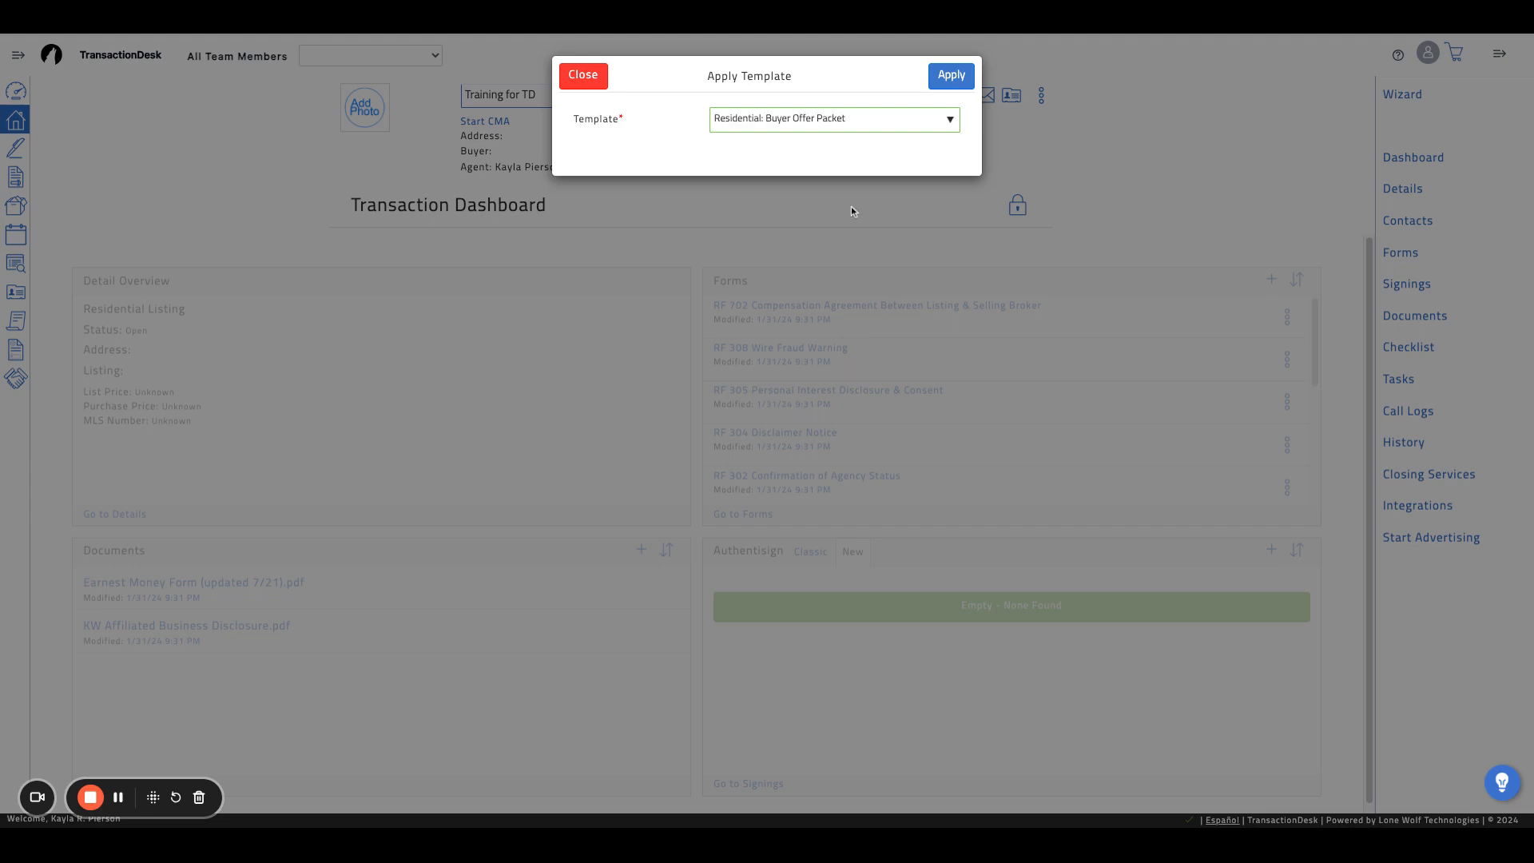
left_click(958, 75)
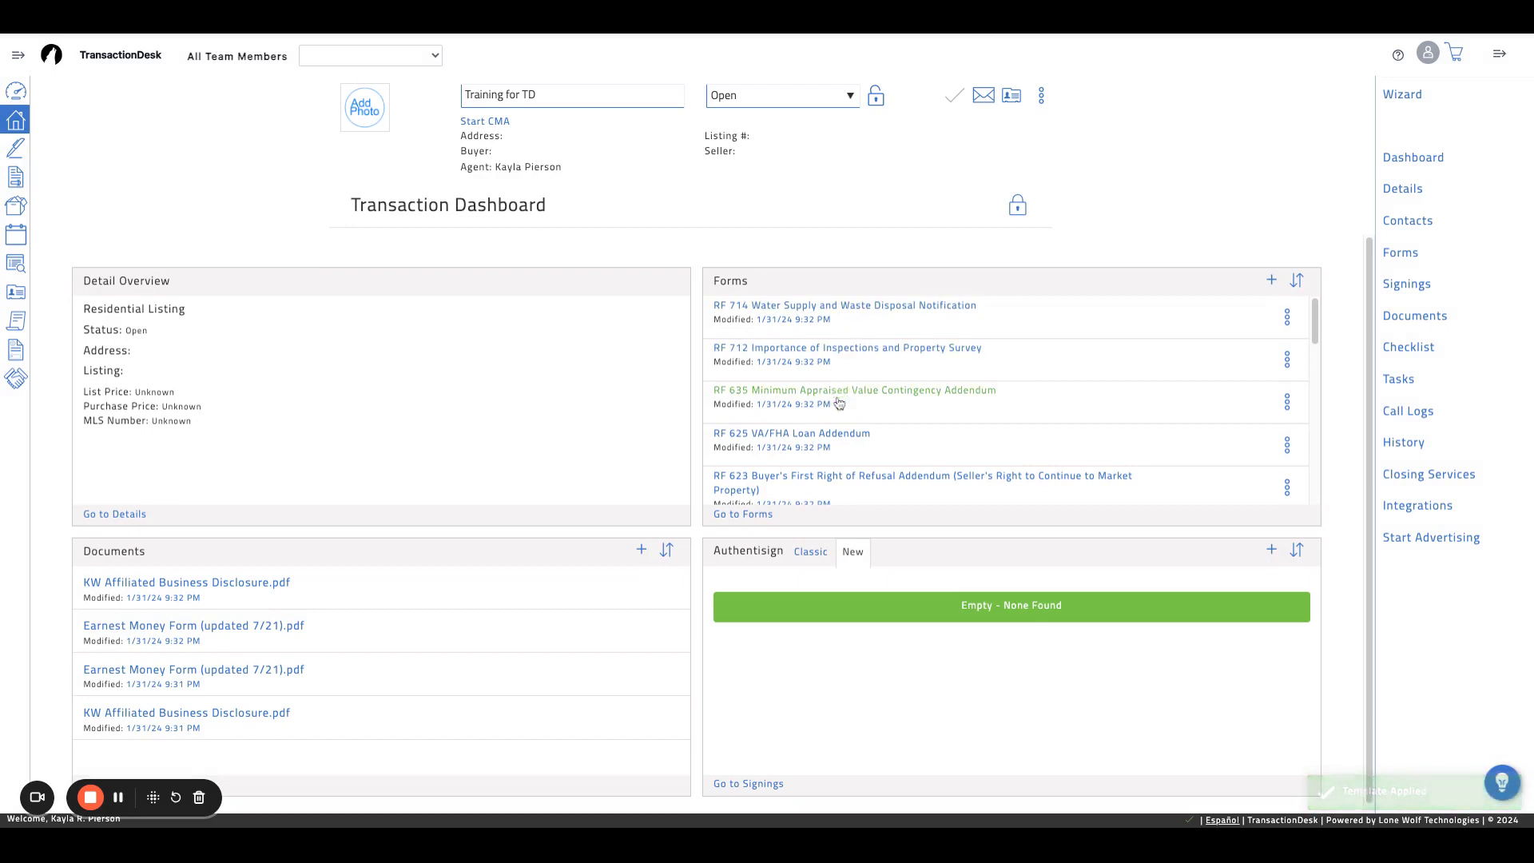
- Open the transaction's full forms list and review the forms from both applied templates
left_click(754, 513)
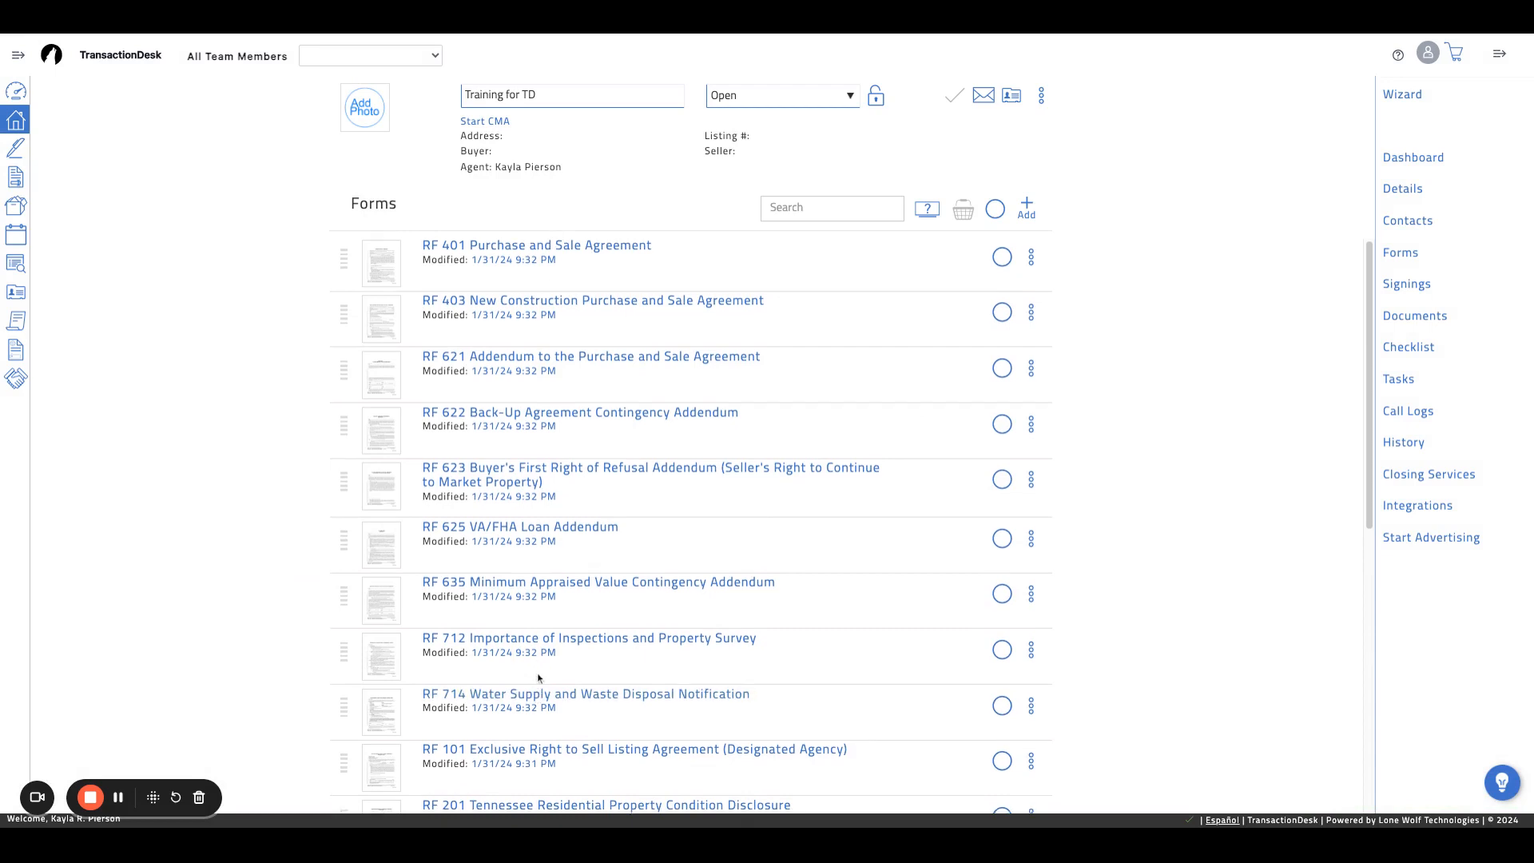
scroll(539, 687, "down", 3)
scroll(539, 677, "down", 4)
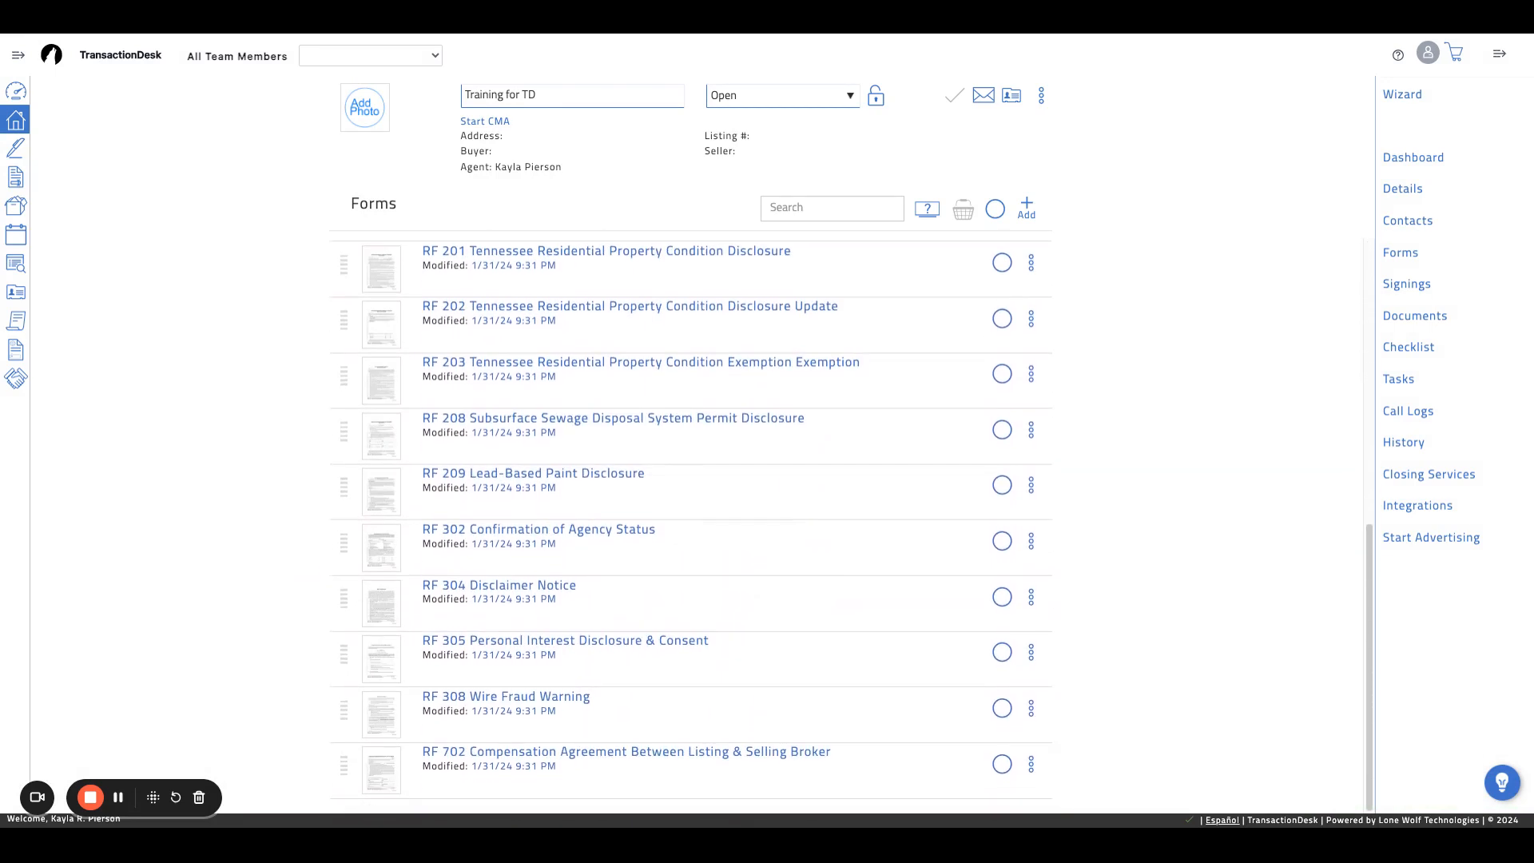
scroll(551, 566, "up", 7)
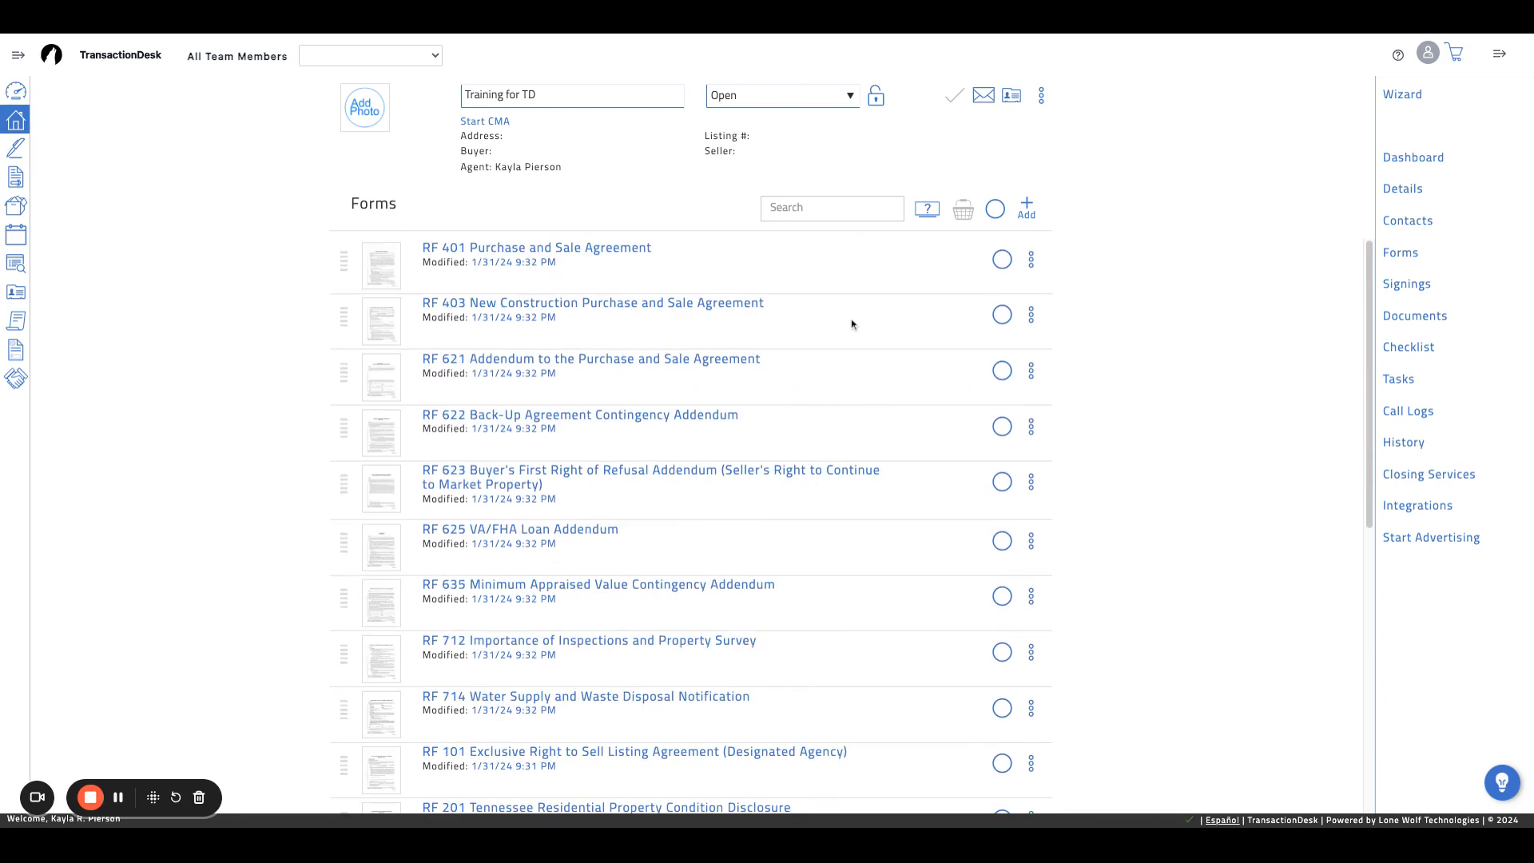